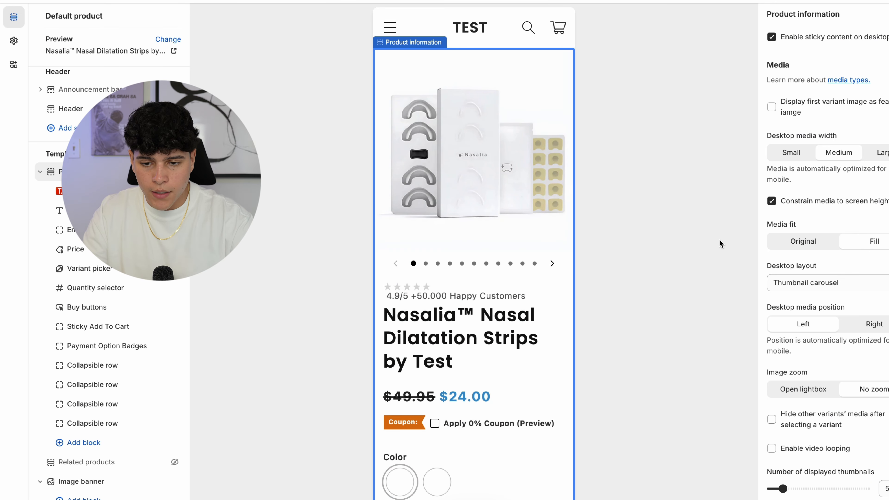
- Set the mobile gallery layout to Show thumbnails and the desktop thumbnail count to 4
{"action": "scroll", "coordinate": [823, 268], "scroll_direction": "down", "scroll_amount": 2}
{"action": "scroll", "coordinate": [823, 269], "scroll_direction": "down", "scroll_amount": 5}
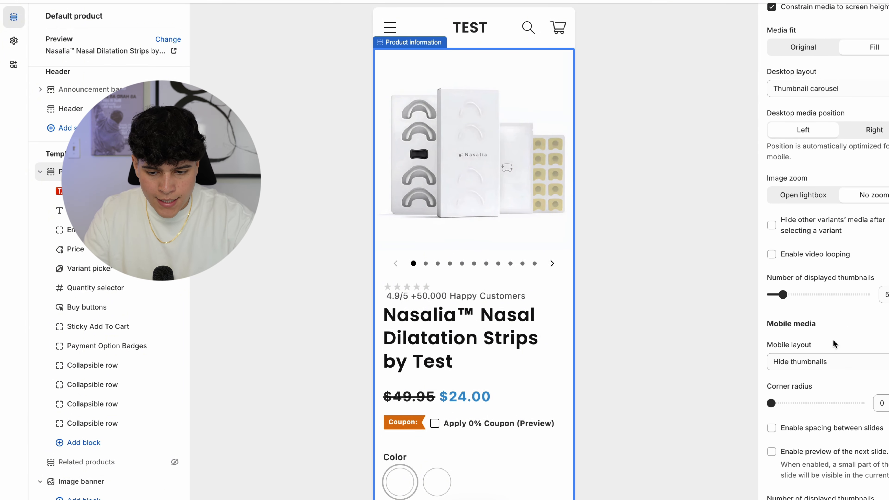
{"action": "scroll", "coordinate": [834, 340], "scroll_direction": "down", "scroll_amount": 2}
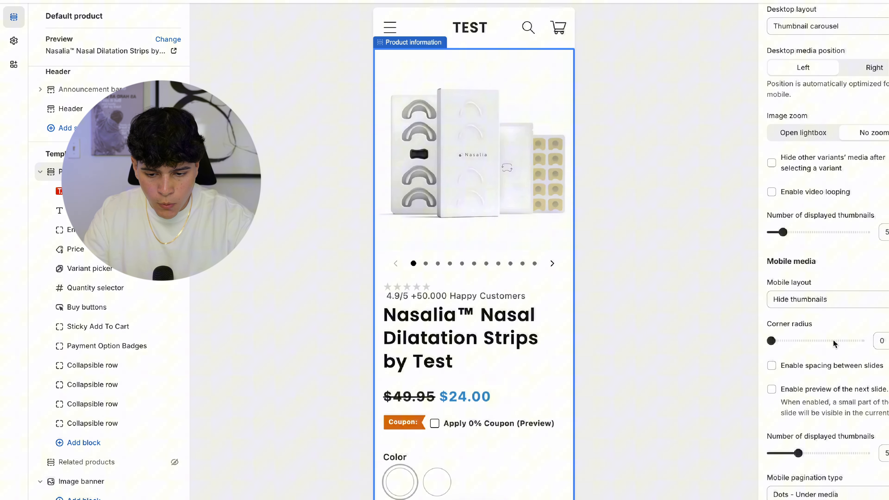
{"action": "left_click", "coordinate": [815, 307]}
{"action": "left_click", "coordinate": [806, 290]}
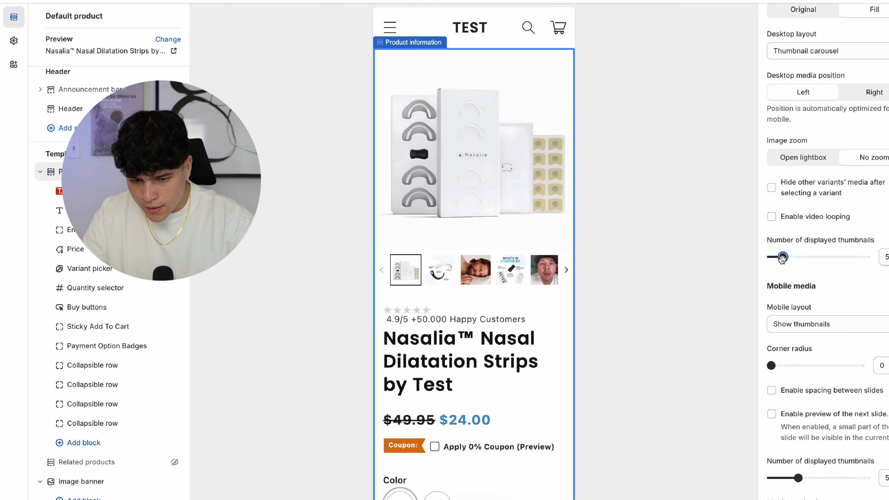
{"action": "left_click_drag", "start_coordinate": [783, 258], "coordinate": [775, 258]}
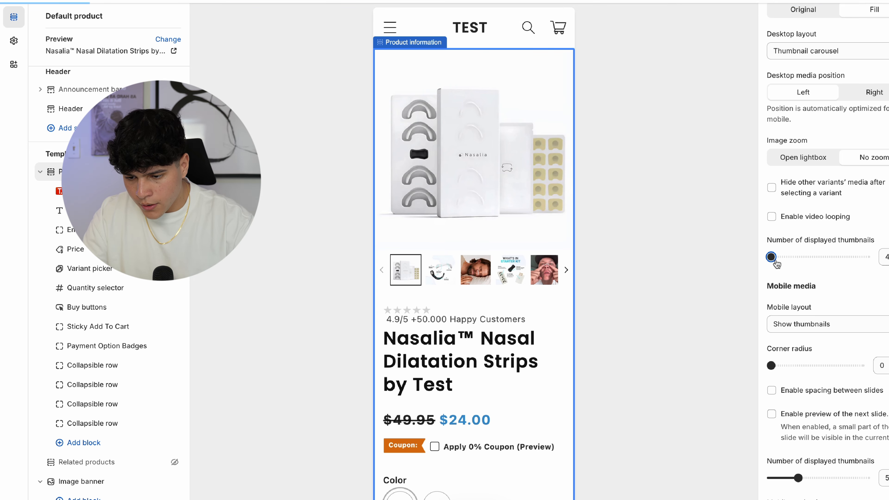
- Keep mobile pagination as dots under media and tick Hide arrows
{"action": "scroll", "coordinate": [880, 303], "scroll_direction": "down", "scroll_amount": 5}
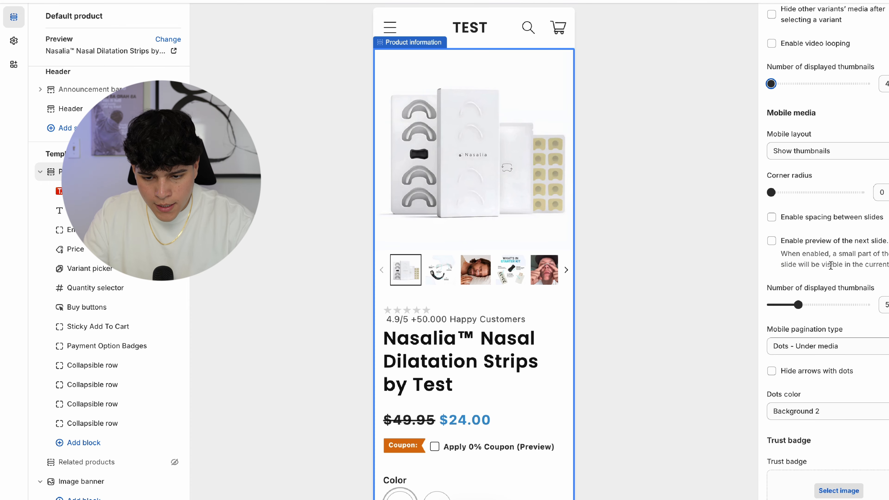
{"action": "scroll", "coordinate": [831, 266], "scroll_direction": "down", "scroll_amount": 2}
{"action": "scroll", "coordinate": [833, 252], "scroll_direction": "down", "scroll_amount": 2}
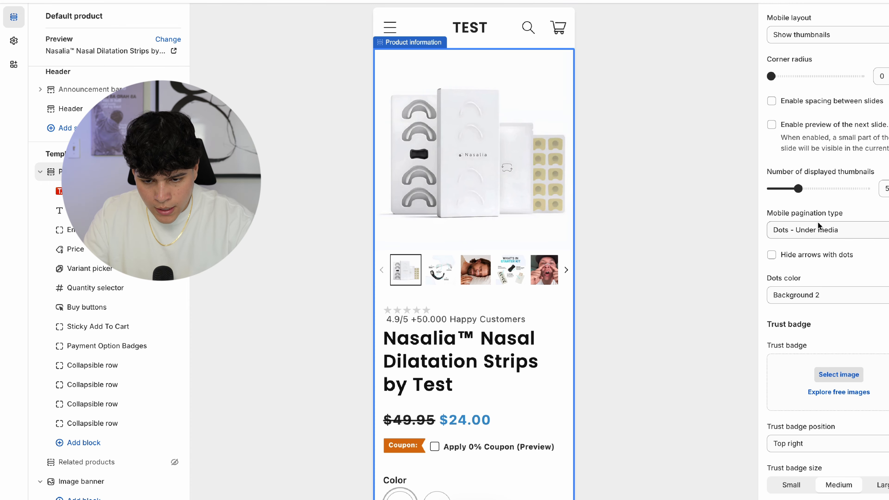
{"action": "left_click", "coordinate": [819, 230]}
{"action": "left_click", "coordinate": [812, 207]}
{"action": "left_click", "coordinate": [790, 255]}
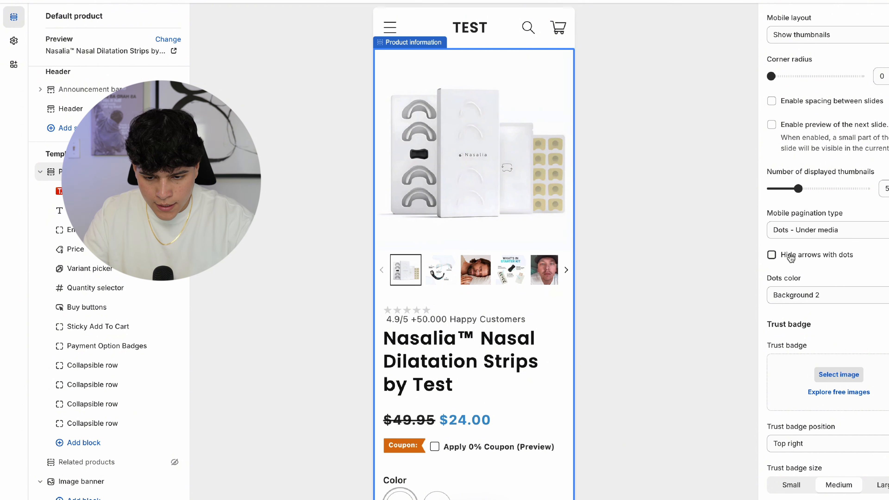
{"action": "scroll", "coordinate": [791, 257], "scroll_direction": "down", "scroll_amount": 7}
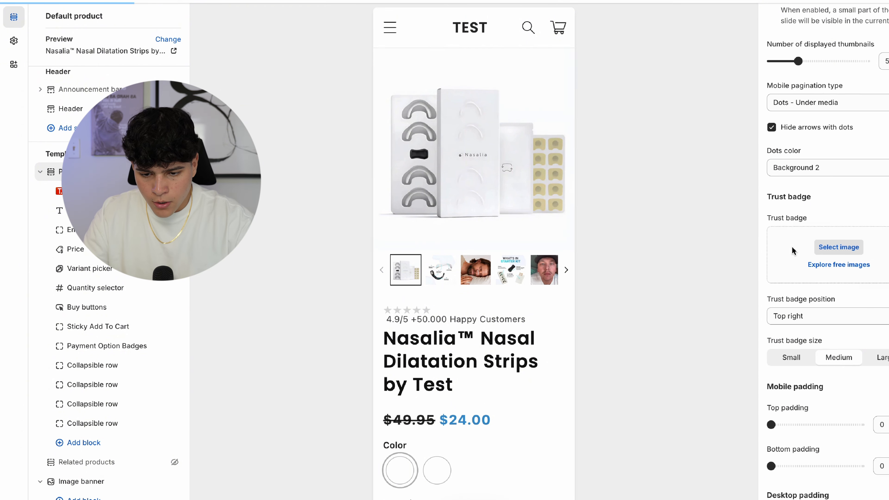
{"action": "scroll", "coordinate": [830, 302], "scroll_direction": "down", "scroll_amount": 1}
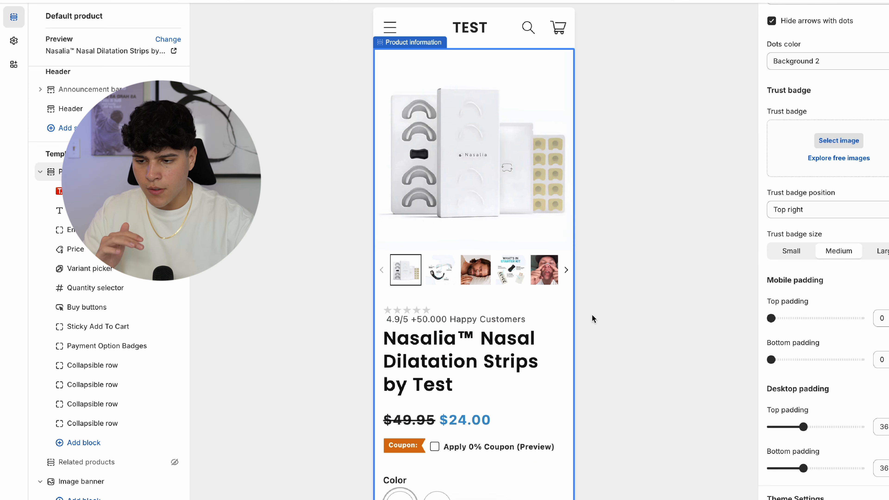
- Set the product Title block size to Small
{"action": "left_click", "coordinate": [504, 346]}
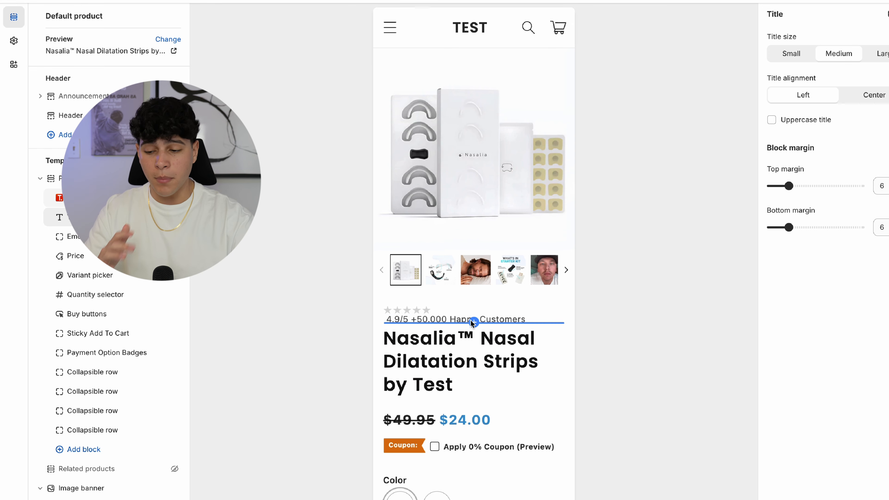
{"action": "left_click", "coordinate": [791, 55]}
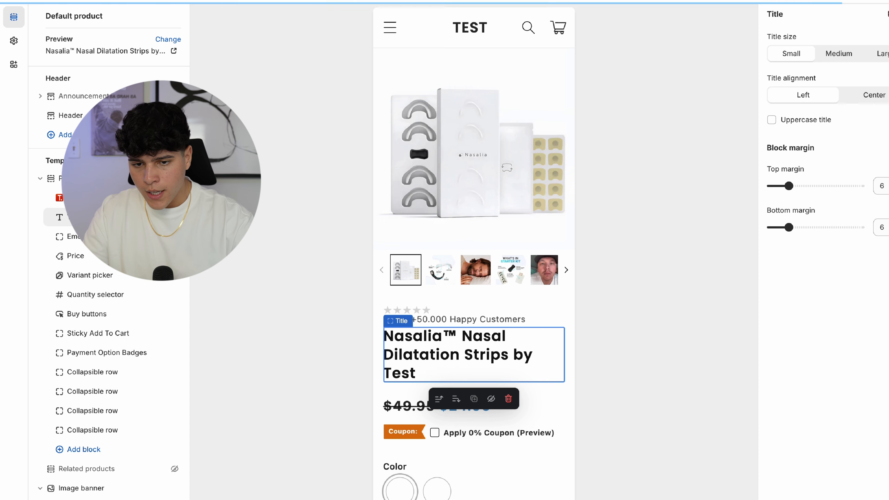
{"action": "scroll", "coordinate": [490, 326], "scroll_direction": "down", "scroll_amount": 1}
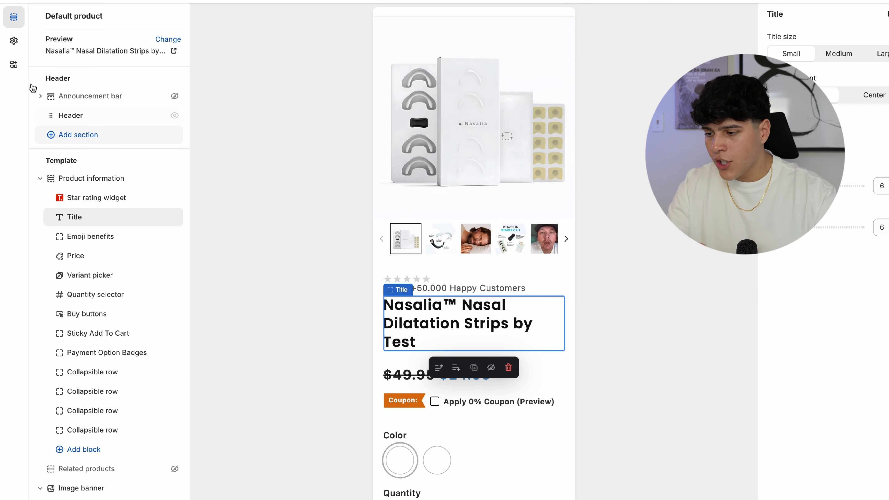
- In Theme settings > Typography, lower the Headings font size scale to 130%
{"action": "left_click", "coordinate": [14, 41]}
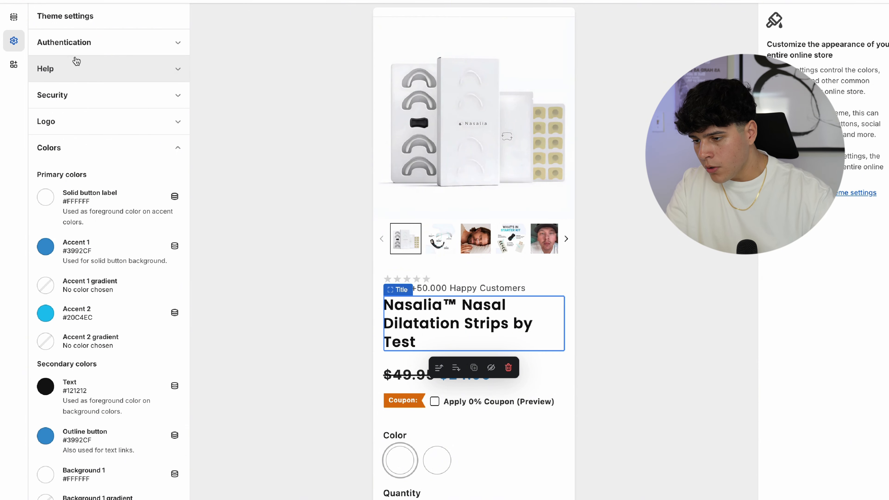
{"action": "scroll", "coordinate": [79, 138], "scroll_direction": "down", "scroll_amount": 8}
{"action": "left_click", "coordinate": [65, 305]}
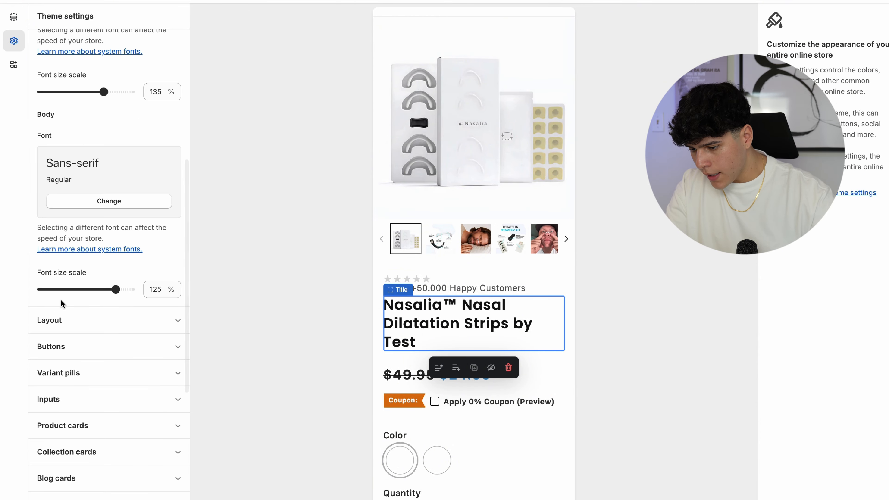
{"action": "mouse_move", "coordinate": [104, 230]}
{"action": "left_mouse_down"}
{"action": "mouse_move", "coordinate": [113, 230]}
{"action": "mouse_move", "coordinate": [95, 231]}
{"action": "left_mouse_up"}
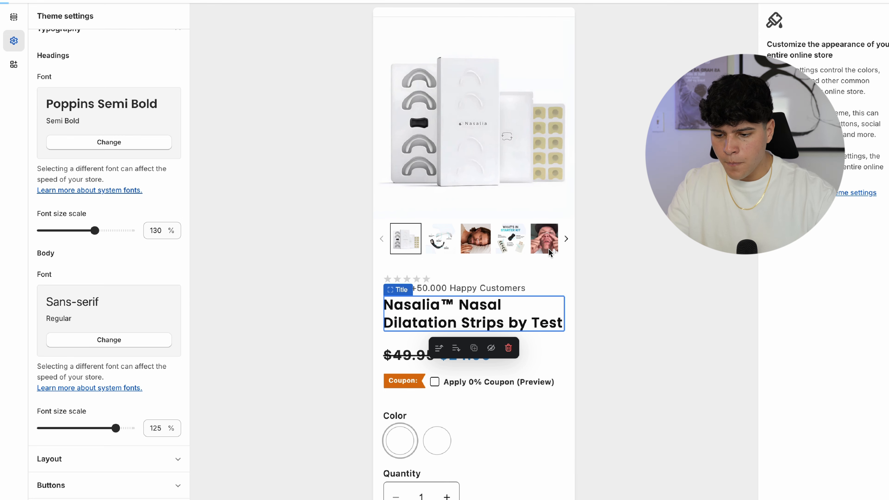
{"action": "scroll", "coordinate": [543, 331], "scroll_direction": "down", "scroll_amount": 1}
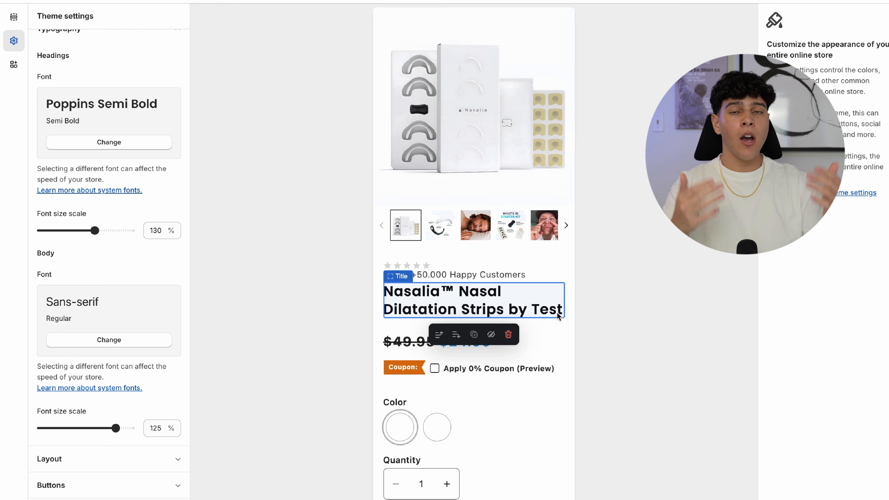
{"action": "scroll", "coordinate": [560, 315], "scroll_direction": "up", "scroll_amount": 2}
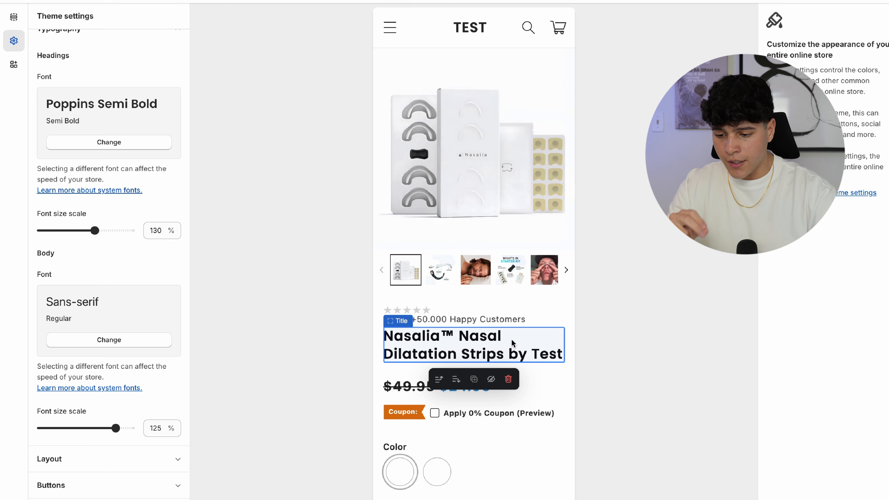
{"action": "left_click", "coordinate": [431, 316]}
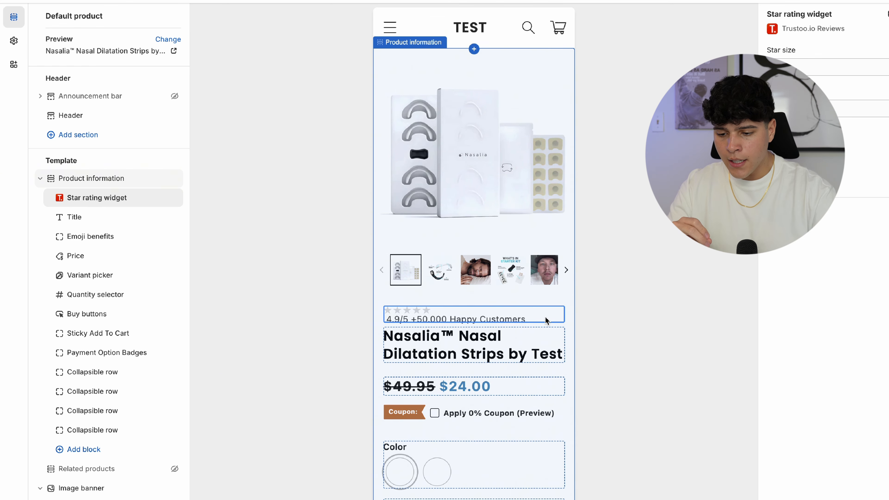
- Switch the Price block layout option so the sale badge shows beneath the price
{"action": "scroll", "coordinate": [511, 313], "scroll_direction": "down", "scroll_amount": 1}
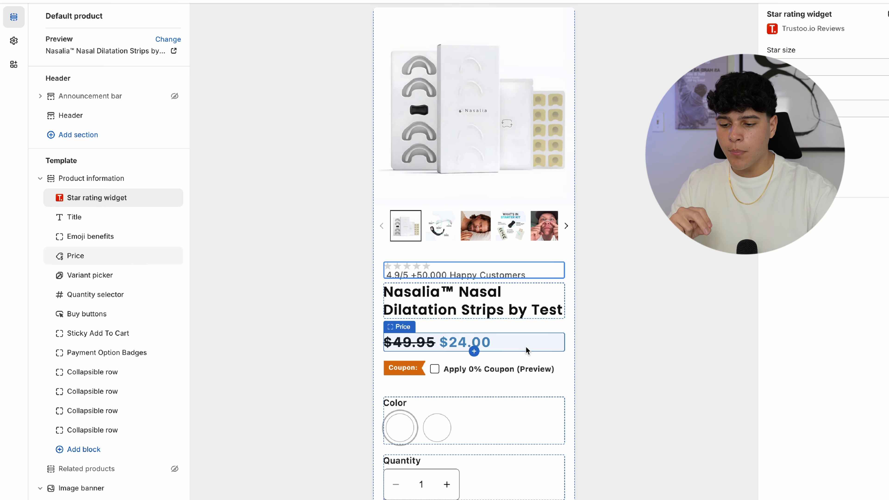
{"action": "left_click", "coordinate": [506, 345]}
{"action": "scroll", "coordinate": [530, 308], "scroll_direction": "up", "scroll_amount": 1}
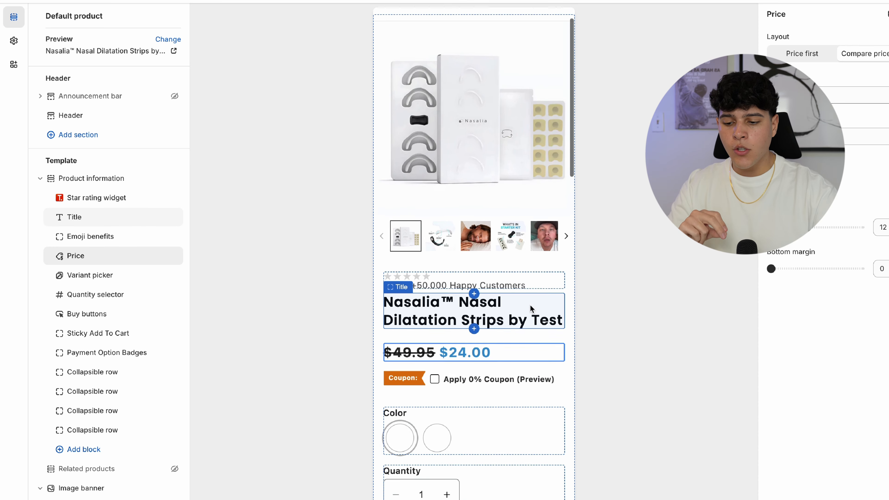
{"action": "scroll", "coordinate": [530, 308], "scroll_direction": "down", "scroll_amount": 2}
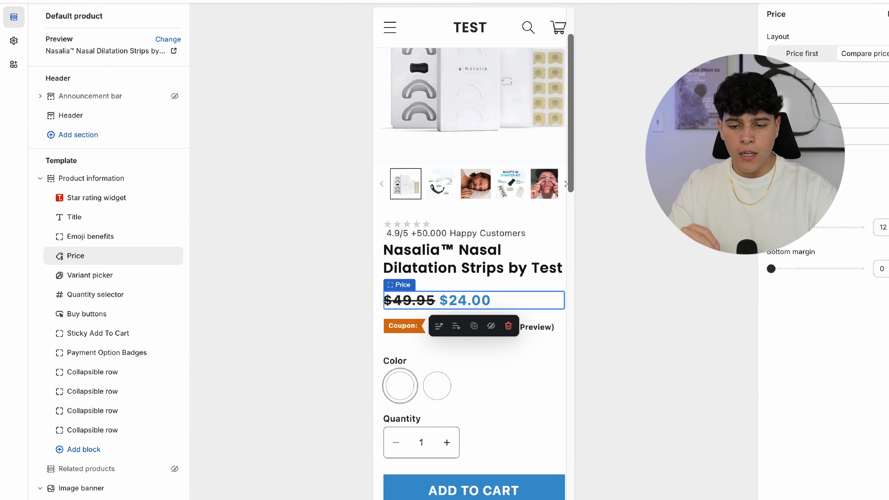
{"action": "left_click", "coordinate": [801, 95]}
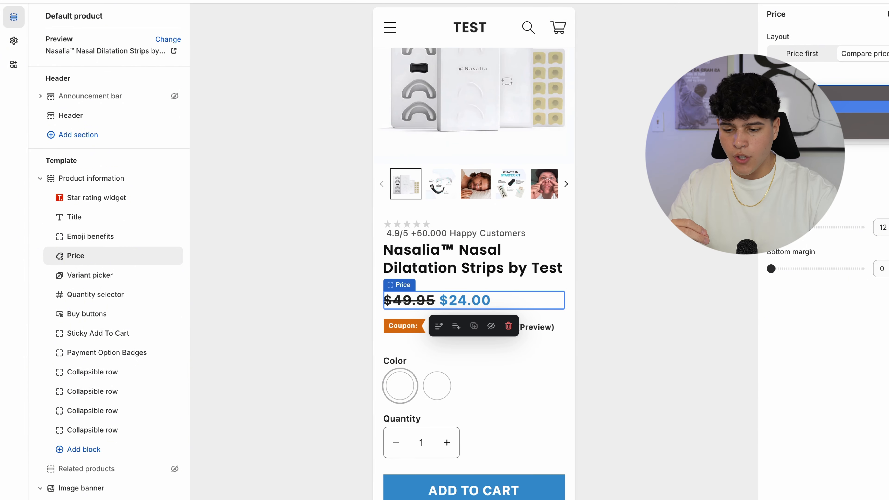
{"action": "left_click", "coordinate": [801, 107]}
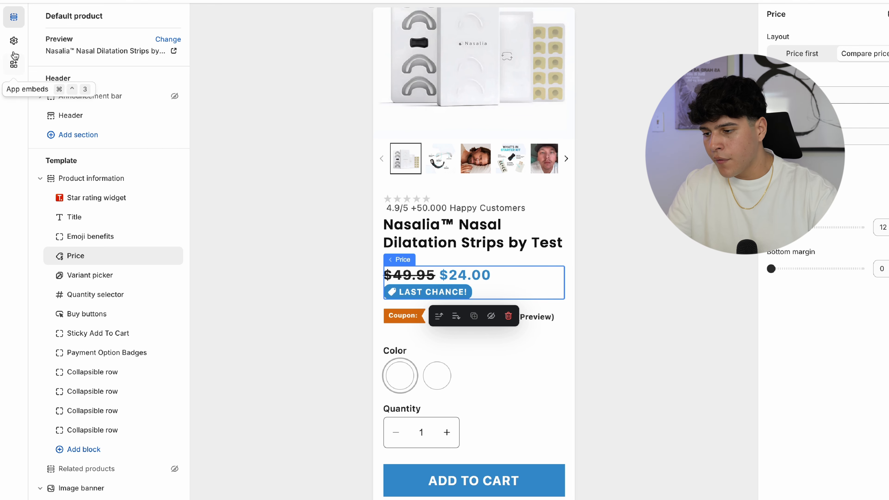
- In Theme settings > Badges, change the sale badge text to 50% OFF and save
{"action": "left_click", "coordinate": [14, 41]}
{"action": "scroll", "coordinate": [144, 361], "scroll_direction": "down", "scroll_amount": 10}
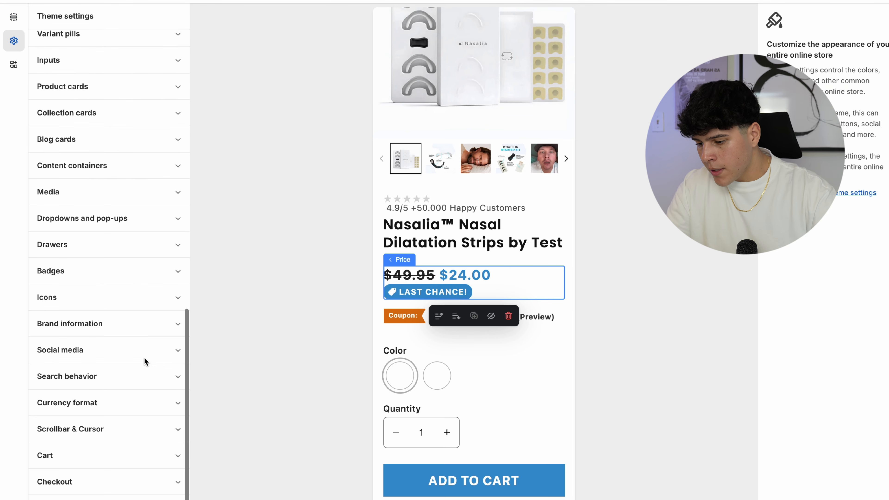
{"action": "left_click", "coordinate": [113, 280]}
{"action": "scroll", "coordinate": [125, 324], "scroll_direction": "down", "scroll_amount": 4}
{"action": "triple_click", "coordinate": [40, 338]}
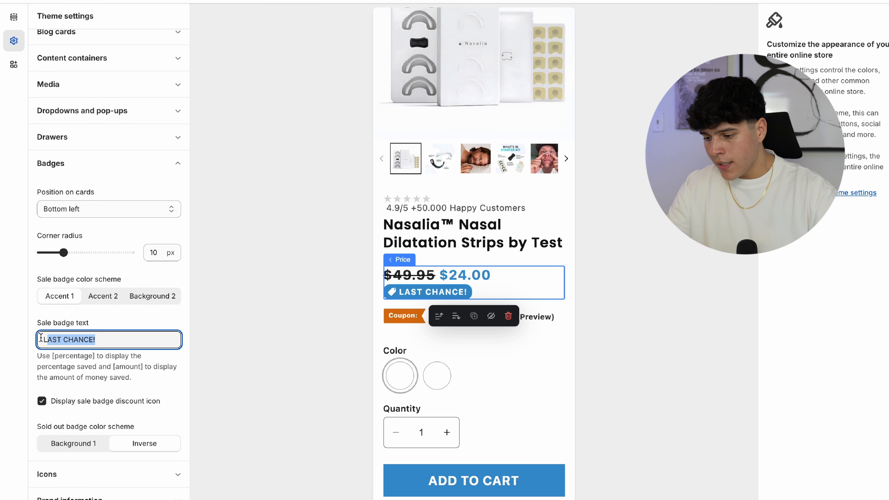
{"action": "type", "text": "5"}
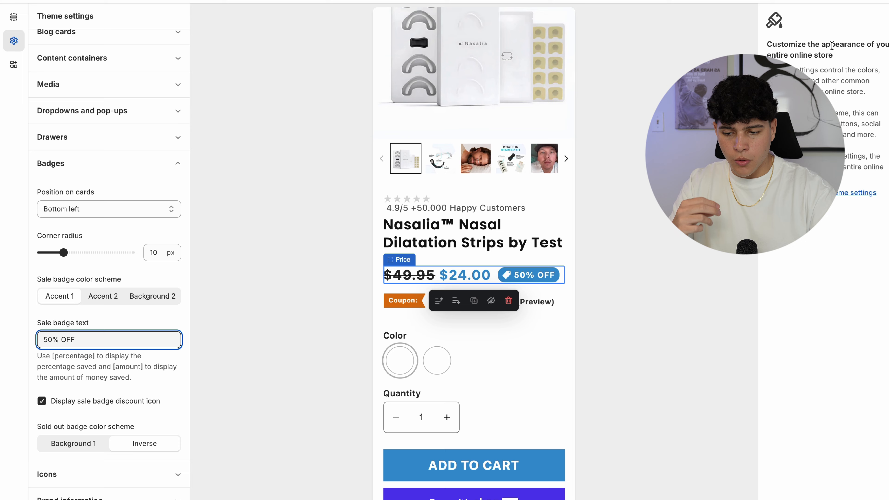
{"action": "key", "text": "ctrl+s"}
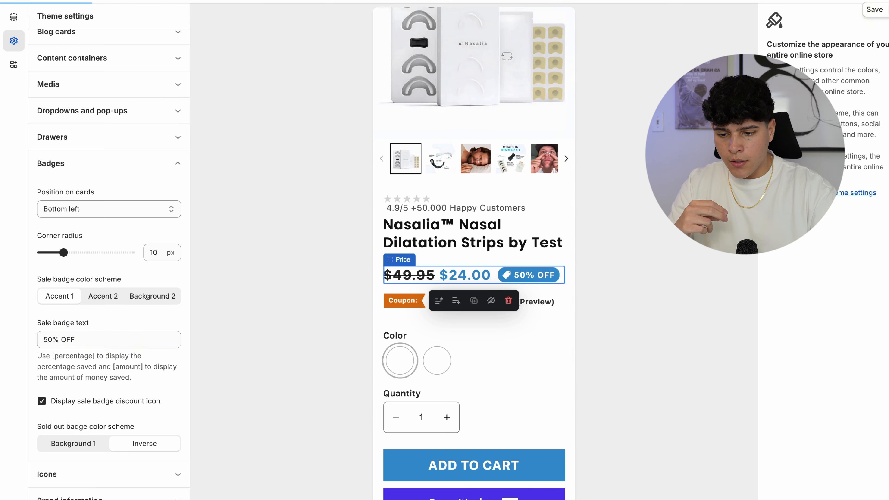
- Open the product Title block's settings from the preview
{"action": "scroll", "coordinate": [505, 226], "scroll_direction": "down", "scroll_amount": 3}
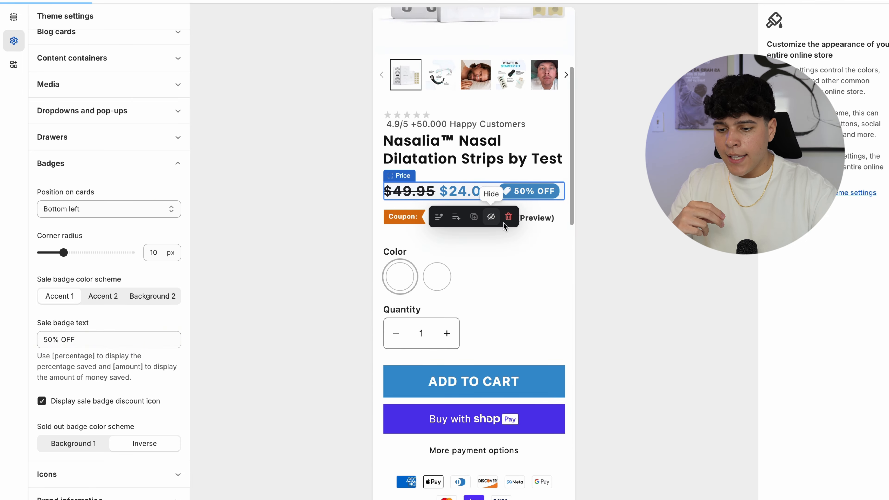
{"action": "left_click", "coordinate": [542, 223]}
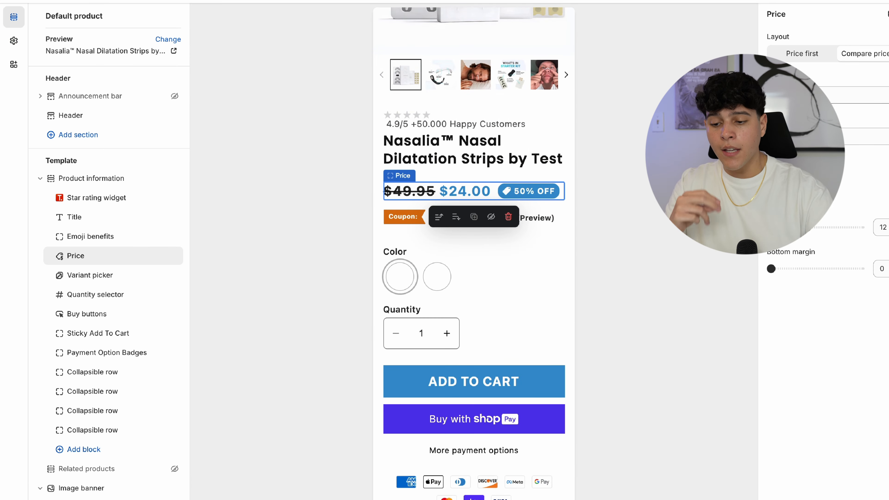
{"action": "left_click", "coordinate": [535, 150]}
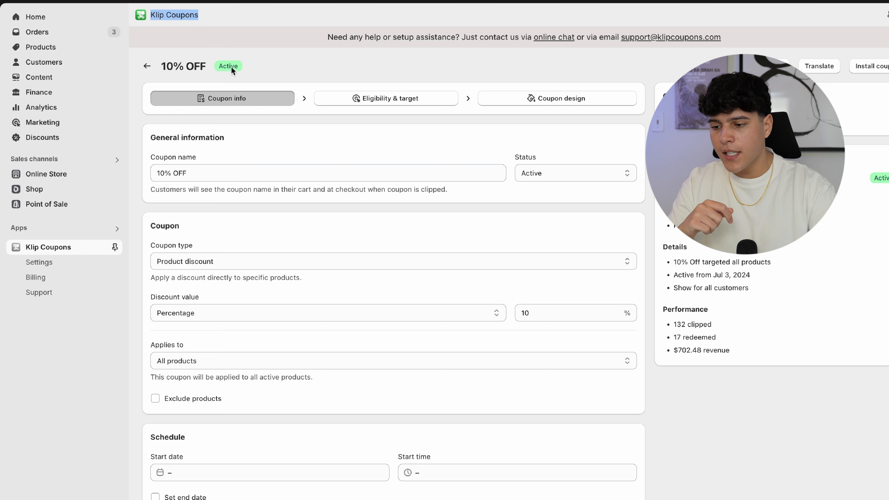
- Review the active 10% OFF coupon, which applies a 10% discount to all products
{"action": "left_click_drag", "start_coordinate": [214, 67], "coordinate": [163, 65]}
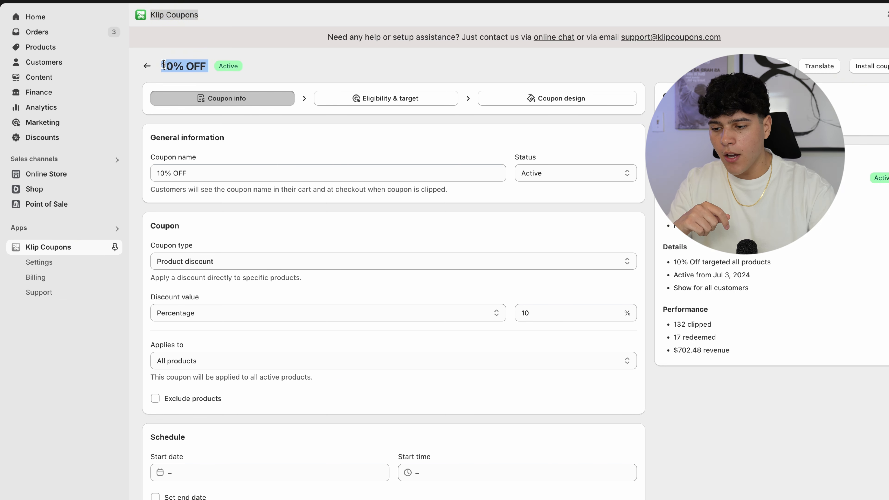
{"action": "left_click", "coordinate": [301, 160]}
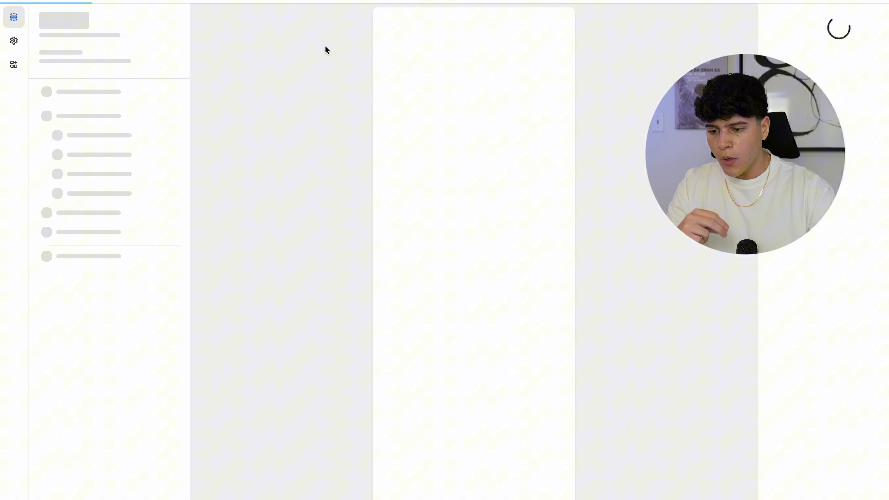
- Scroll the preview to the 'Apply 10% coupon' option beneath the $24.00 sale price
{"action": "scroll", "coordinate": [533, 246], "scroll_direction": "down", "scroll_amount": 3}
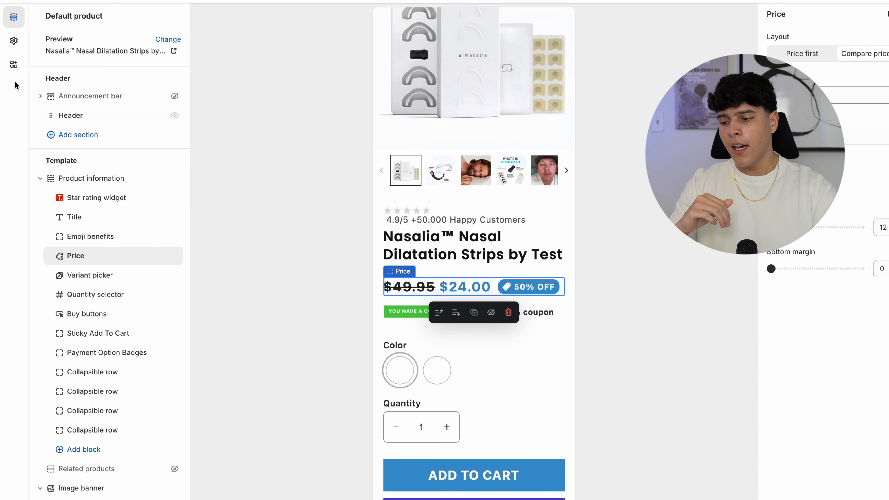
- In Theme settings > Badges, select the 50% OFF sale badge text to replace with LAST CHANCE!
{"action": "left_click", "coordinate": [14, 41]}
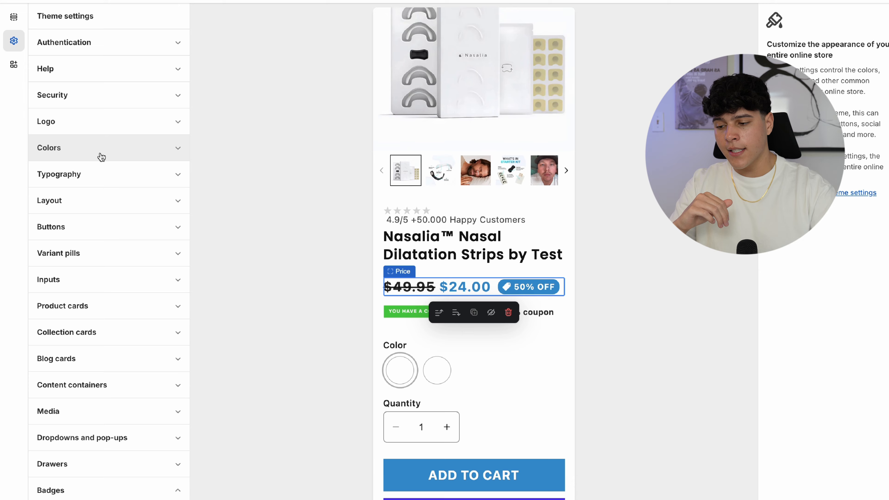
{"action": "scroll", "coordinate": [163, 256], "scroll_direction": "down", "scroll_amount": 6}
{"action": "scroll", "coordinate": [163, 260], "scroll_direction": "down", "scroll_amount": 5}
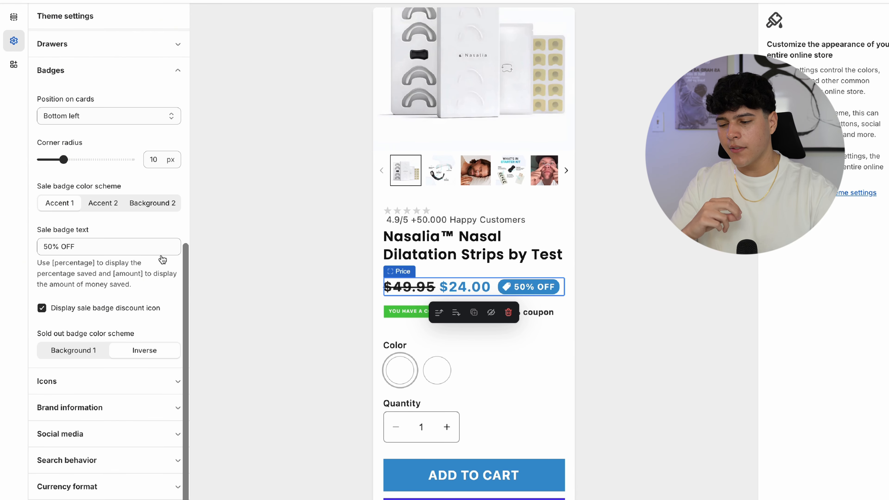
{"action": "left_click_drag", "start_coordinate": [78, 245], "coordinate": [33, 247]}
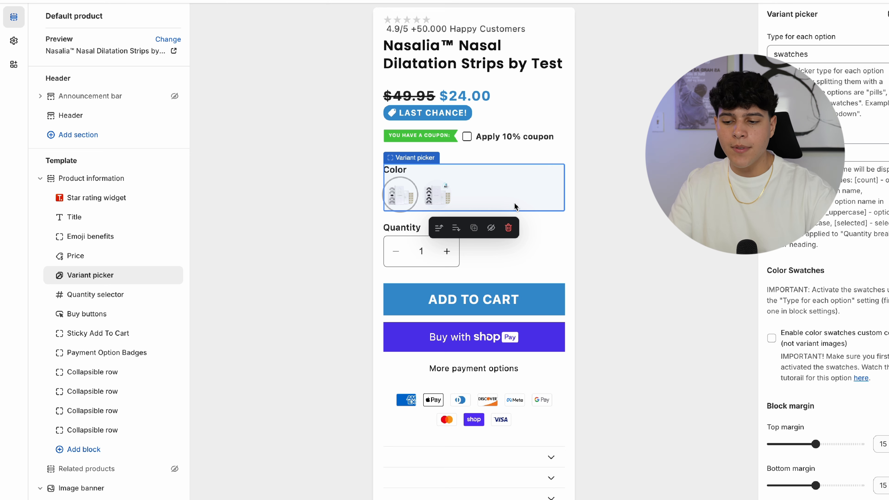
- Enable custom colour swatches and open the main product image's alt text field
{"action": "left_click", "coordinate": [772, 338]}
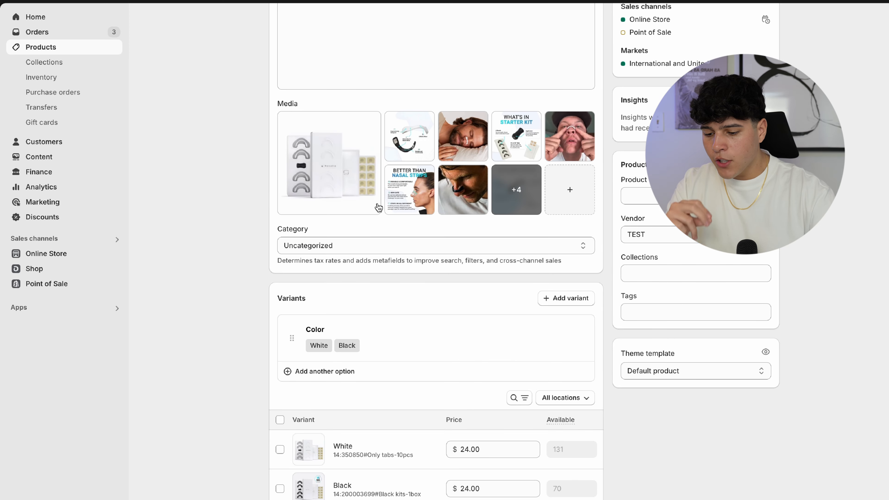
{"action": "left_click", "coordinate": [378, 207]}
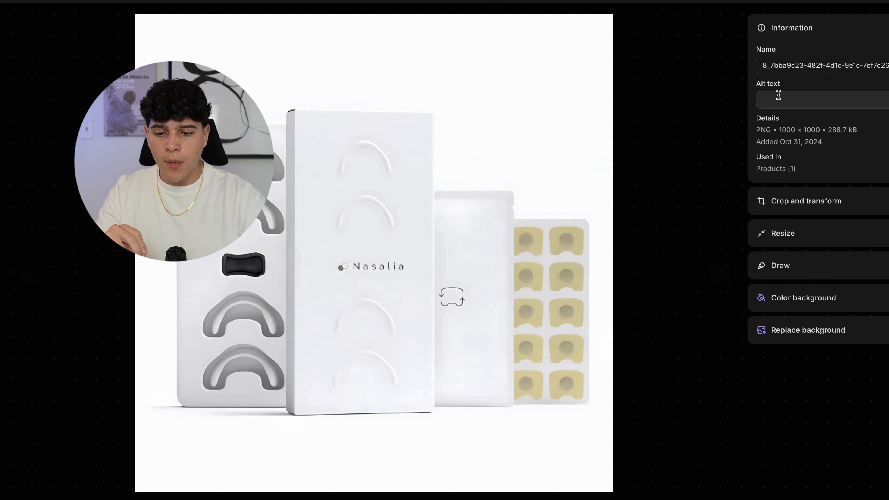
{"action": "left_click_drag", "start_coordinate": [777, 88], "coordinate": [752, 86]}
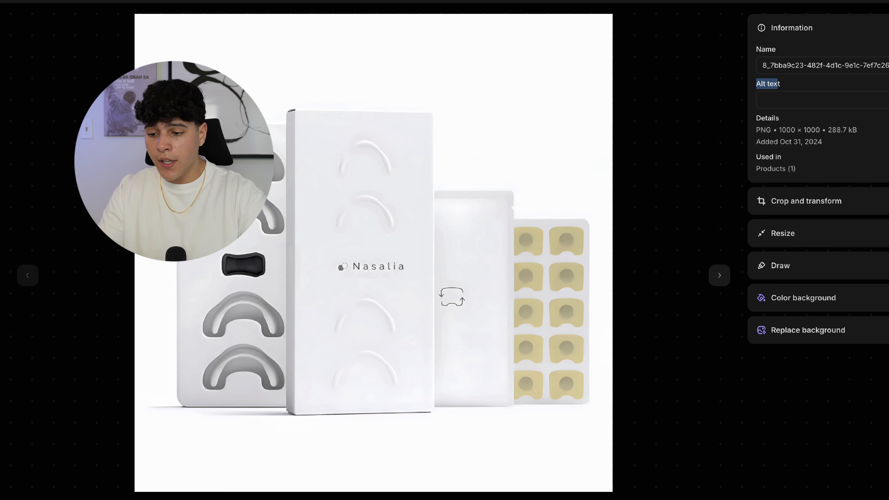
- Take white #FFFFFF from Canva's colour picker and save it as the main image's alt text
{"action": "left_click", "coordinate": [596, 1]}
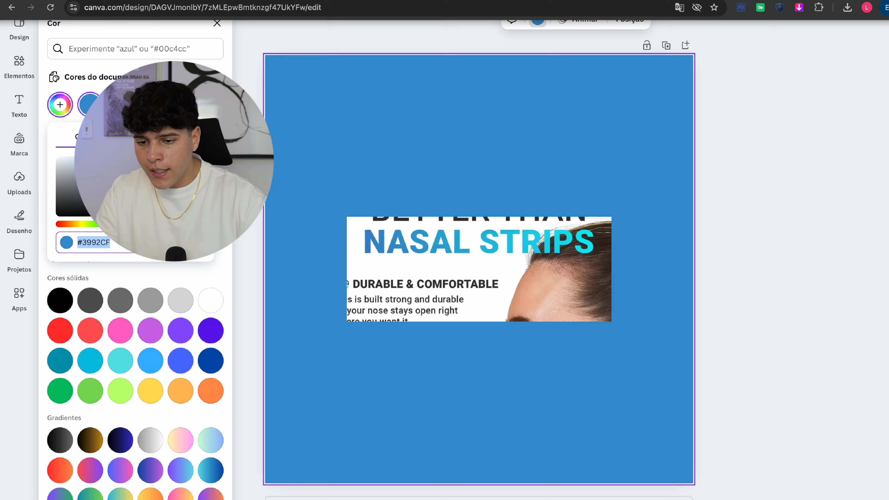
{"action": "left_click", "coordinate": [385, 140]}
{"action": "left_click", "coordinate": [72, 107]}
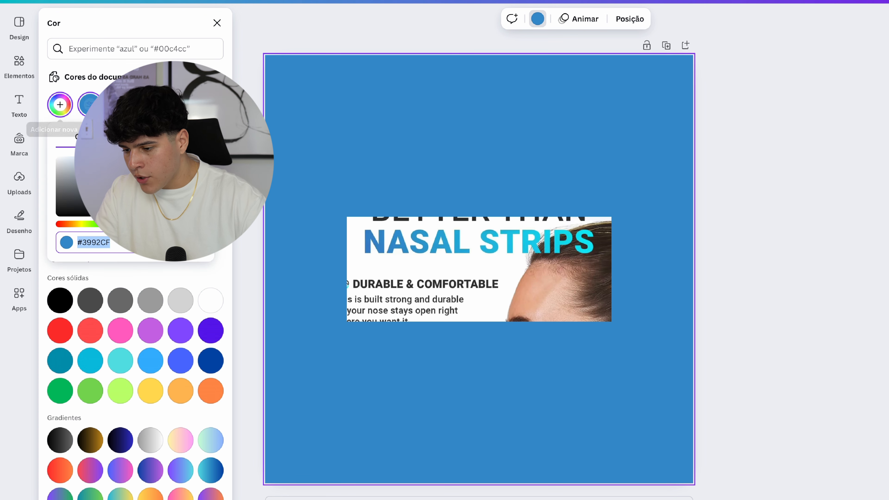
{"action": "left_click_drag", "start_coordinate": [162, 169], "coordinate": [25, 149]}
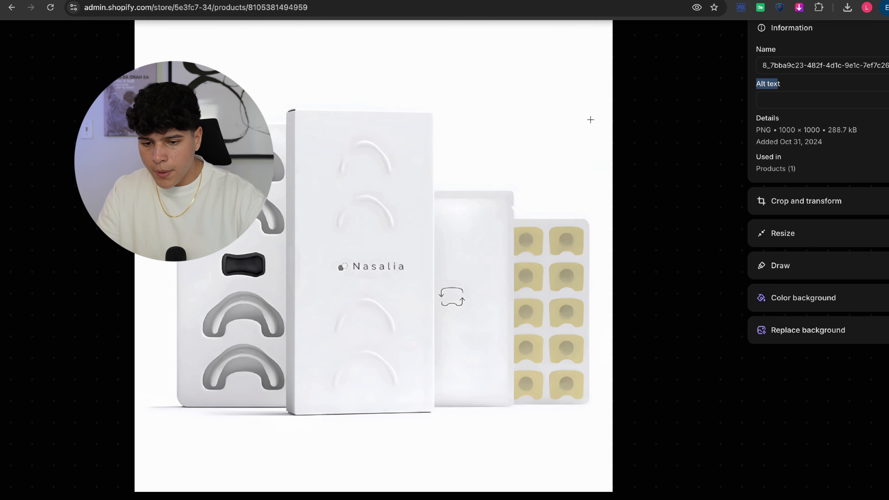
{"action": "left_click", "coordinate": [777, 100]}
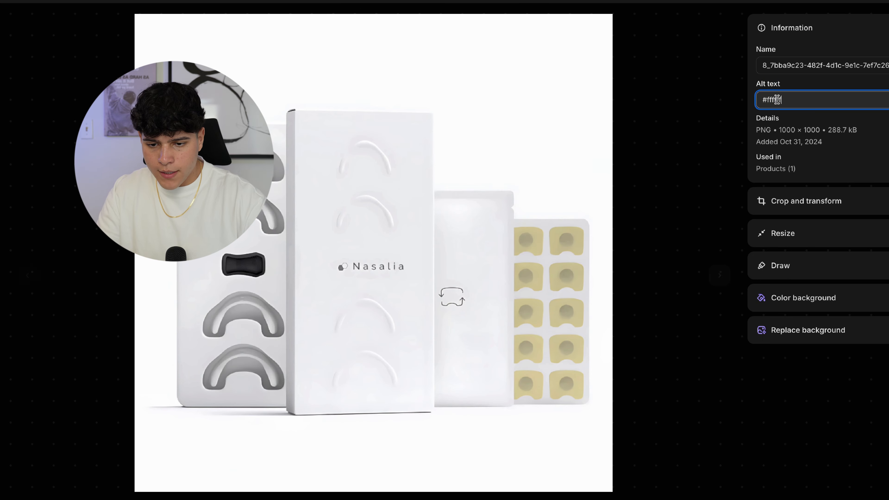
{"action": "left_click", "coordinate": [882, 2]}
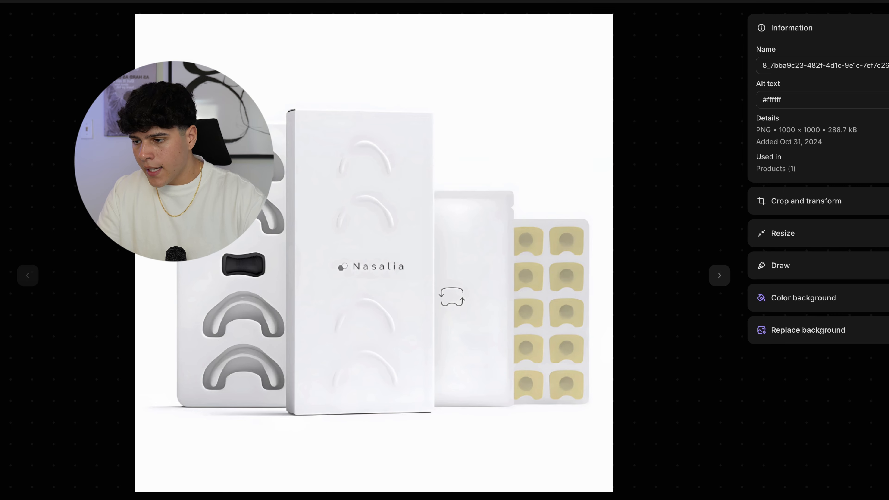
{"action": "key", "text": "Escape"}
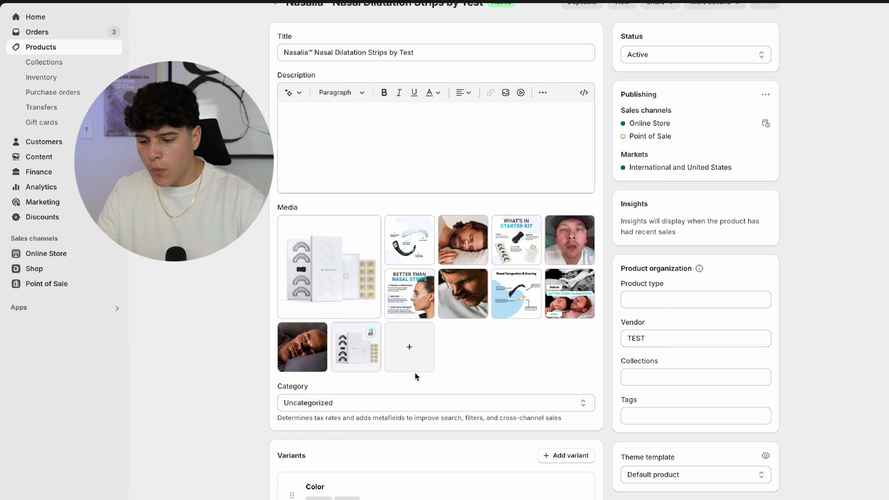
- Open the uploaded image and take black #000000 from Canva for its alt text
{"action": "left_click", "coordinate": [368, 366]}
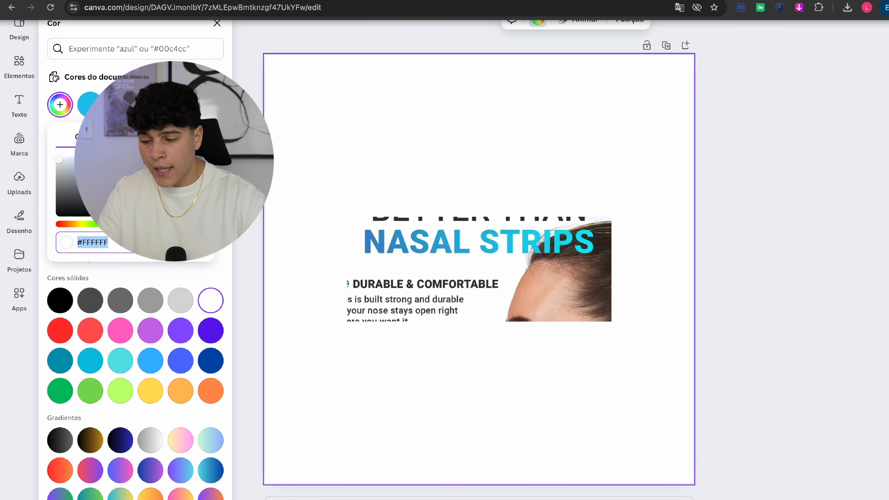
{"action": "left_click_drag", "start_coordinate": [109, 188], "coordinate": [29, 238]}
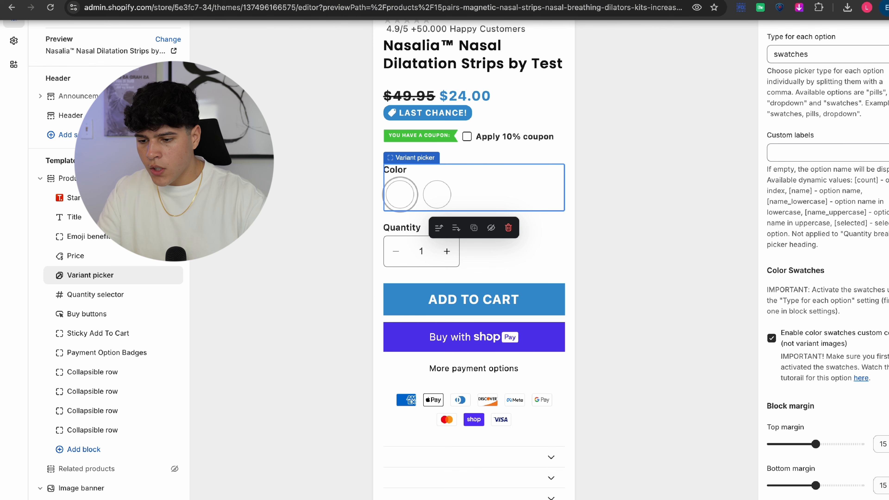
- Reload the editor and confirm the black and white swatches each switch the gallery to their variant image
{"action": "left_click", "coordinate": [51, 8]}
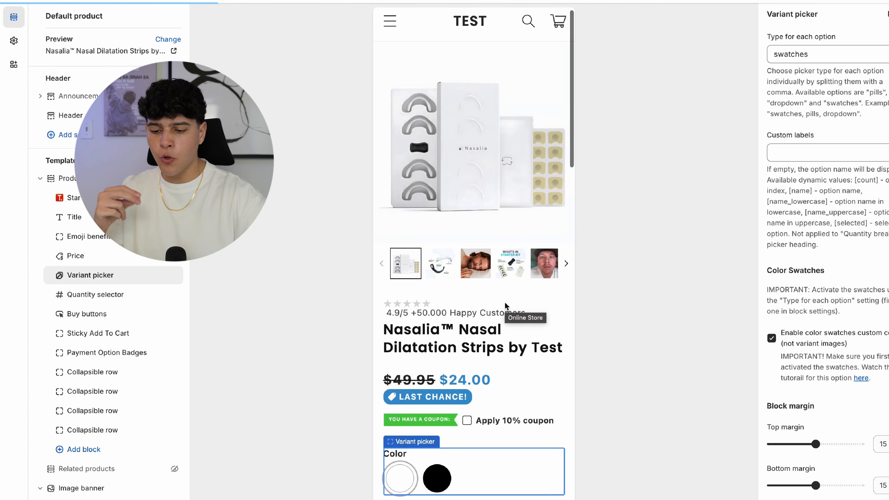
{"action": "scroll", "coordinate": [505, 305], "scroll_direction": "down", "scroll_amount": 4}
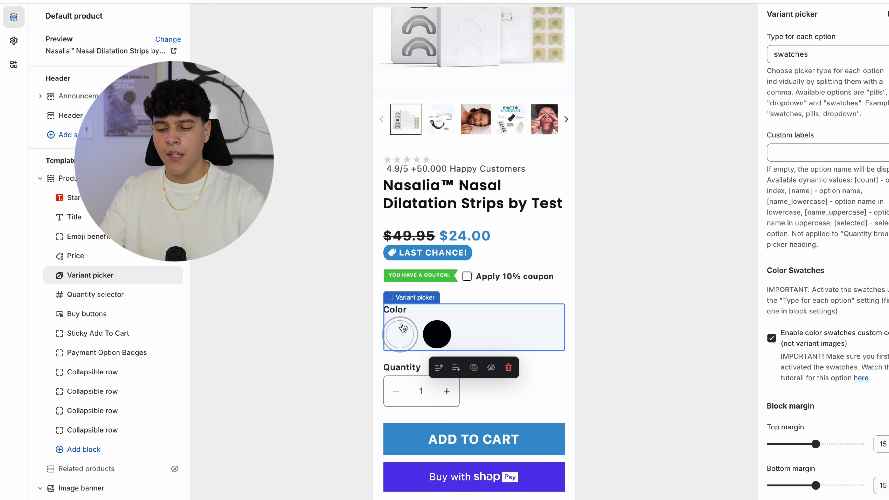
{"action": "left_click", "coordinate": [438, 331]}
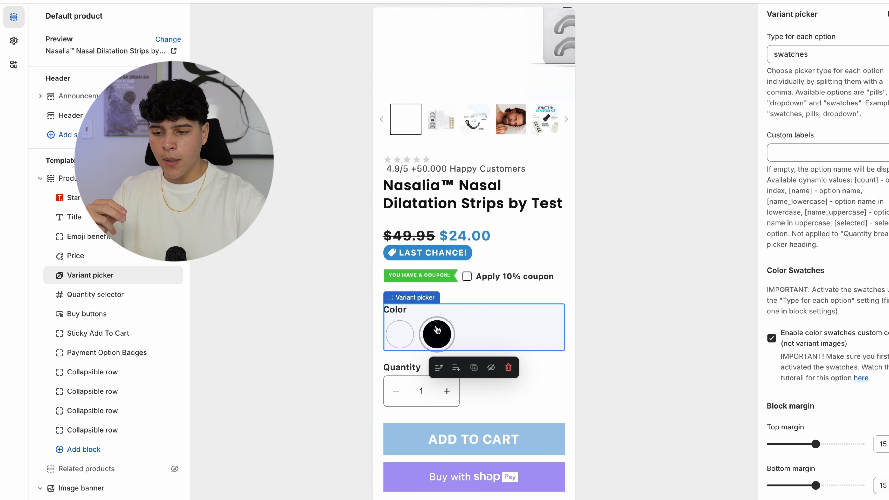
{"action": "left_click", "coordinate": [401, 378]}
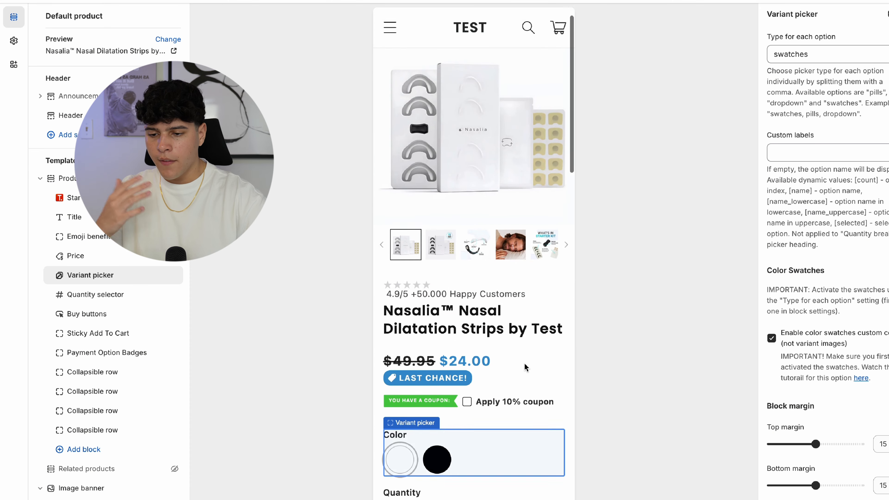
{"action": "scroll", "coordinate": [521, 358], "scroll_direction": "down", "scroll_amount": 3}
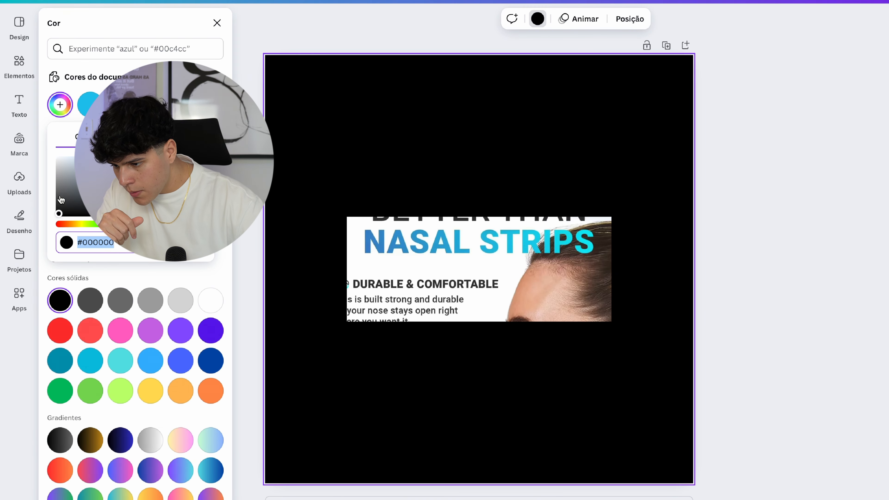
- Change the main product image's alt text to #e3e6e8, save it, and reload the theme editor
{"action": "left_click_drag", "start_coordinate": [57, 193], "coordinate": [59, 162]}
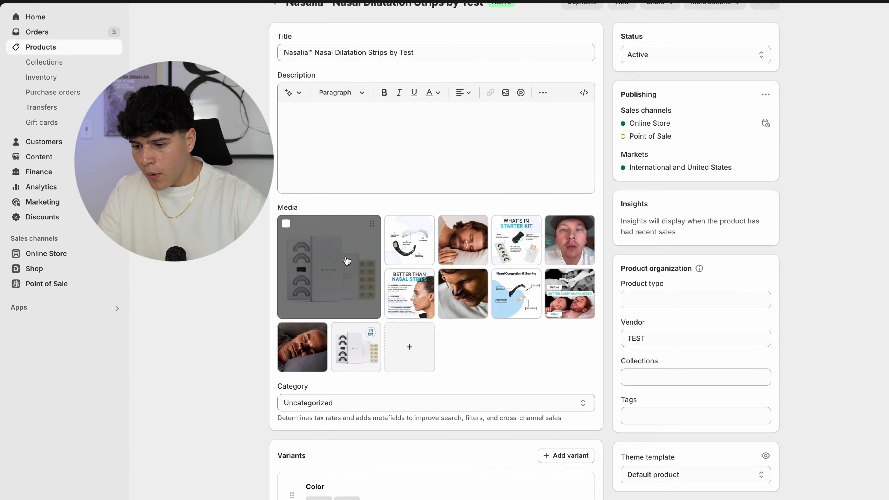
{"action": "left_click", "coordinate": [354, 295]}
{"action": "left_click", "coordinate": [795, 107]}
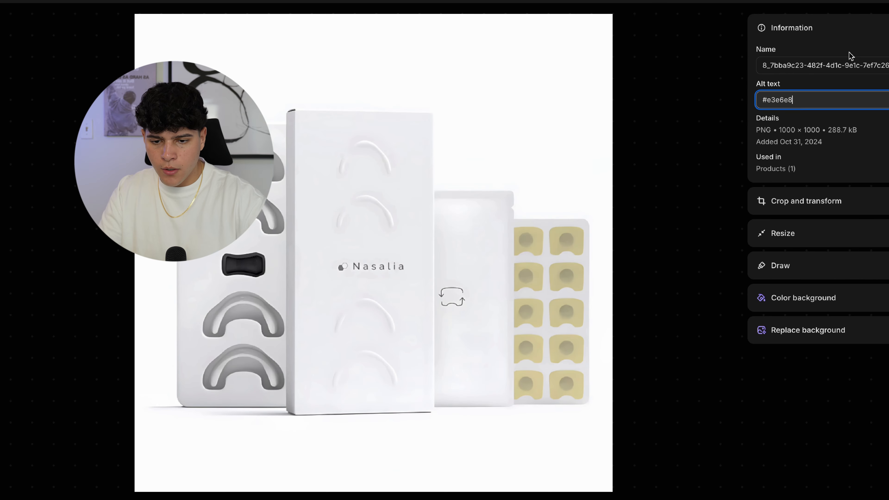
{"action": "left_click", "coordinate": [882, 1]}
{"action": "left_click", "coordinate": [80, 2]}
{"action": "left_click", "coordinate": [52, 8]}
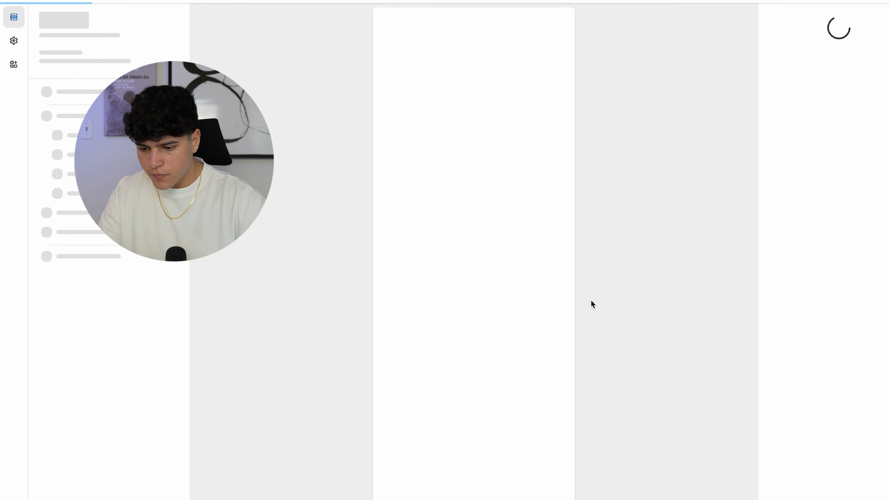
- Check the black swatch beside the now light-grey first swatch, then open the second Collapsible row's settings
{"action": "scroll", "coordinate": [554, 314], "scroll_direction": "down", "scroll_amount": 3}
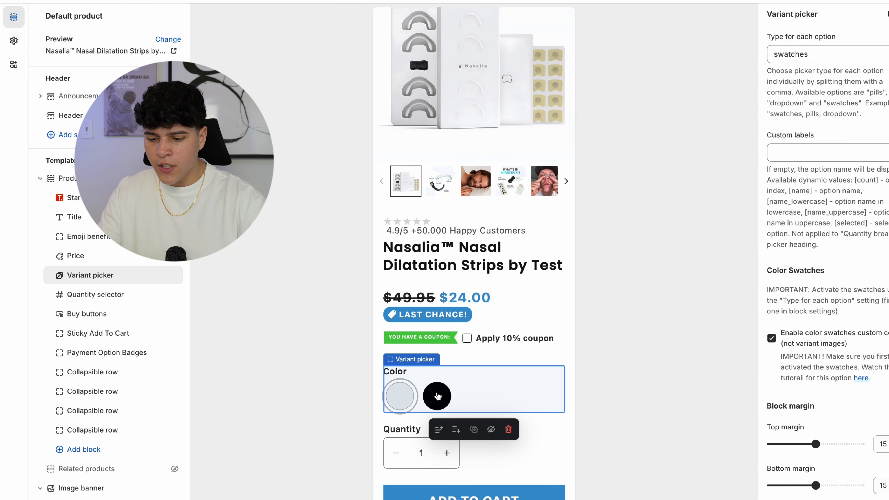
{"action": "left_click", "coordinate": [402, 397]}
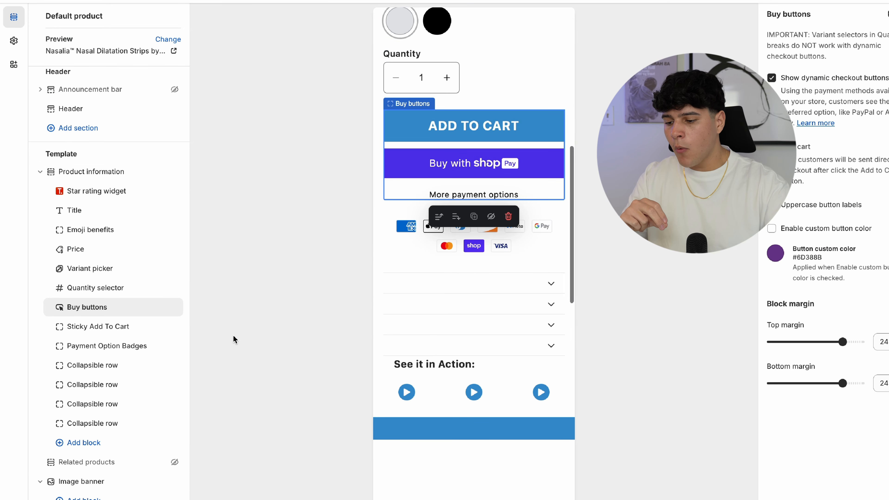
{"action": "left_click", "coordinate": [105, 385]}
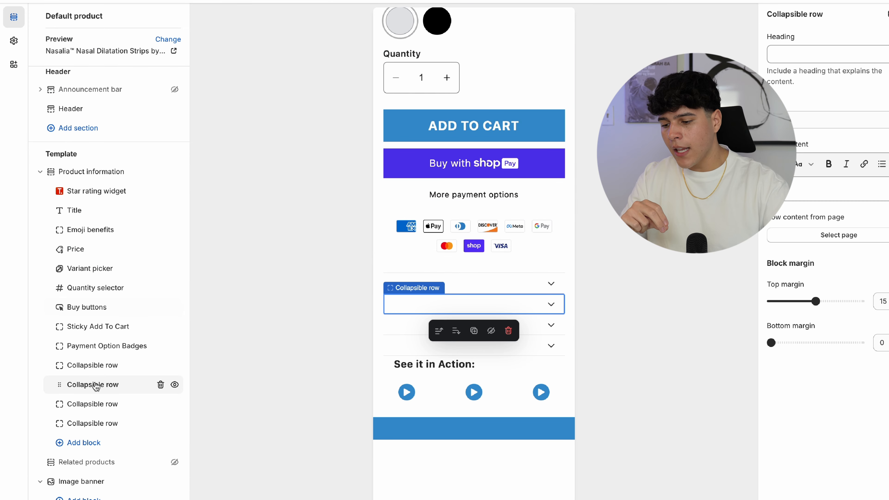
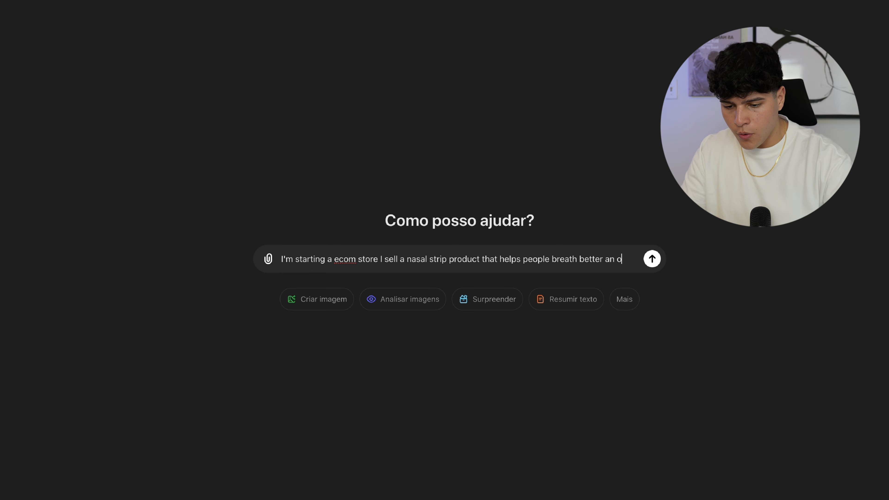
- Paste the Amazon description into ChatGPT and ask for a short Intake description and its benefits
{"action": "type", "text": "their nostrils. He"}
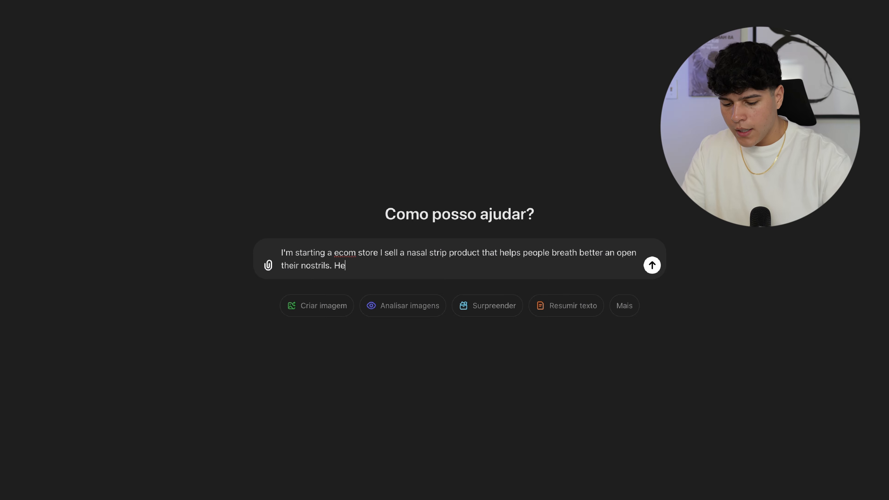
{"action": "key", "text": "ctrl+v"}
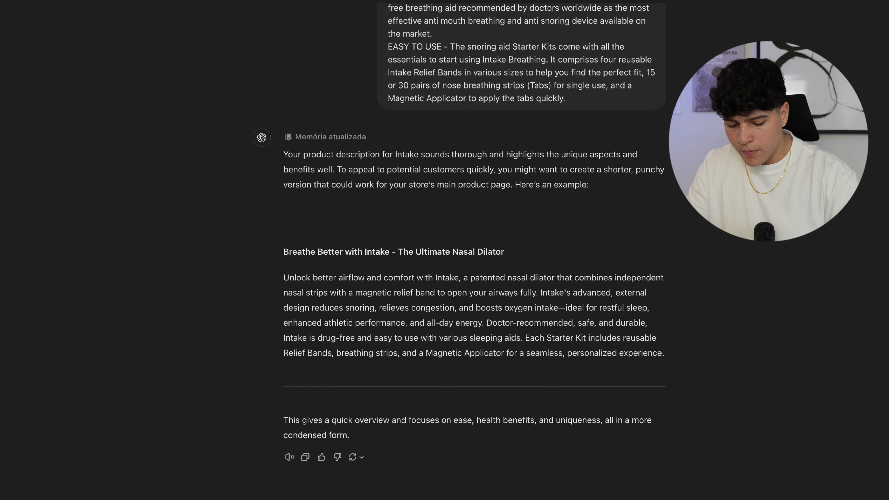
{"action": "key", "text": "Return"}
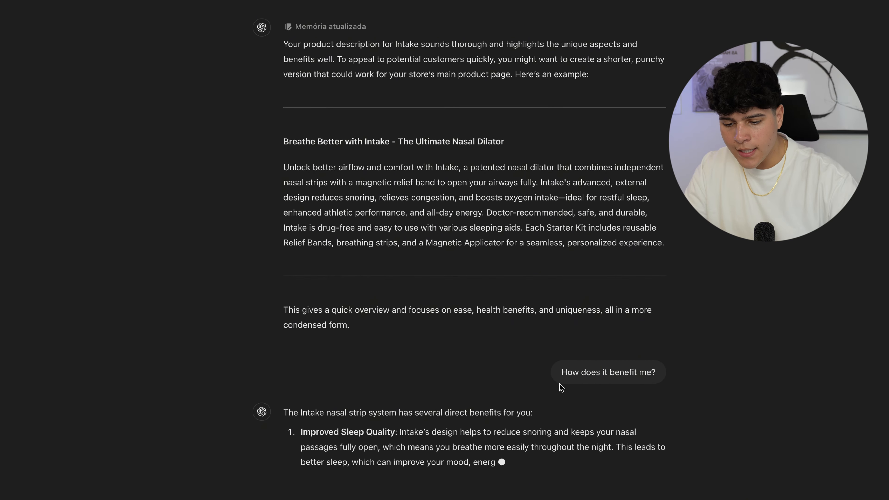
- Copy the 'How does it benefit me?' question and the five listed benefits for the first collapsible row
{"action": "left_click_drag", "start_coordinate": [655, 348], "coordinate": [586, 349]}
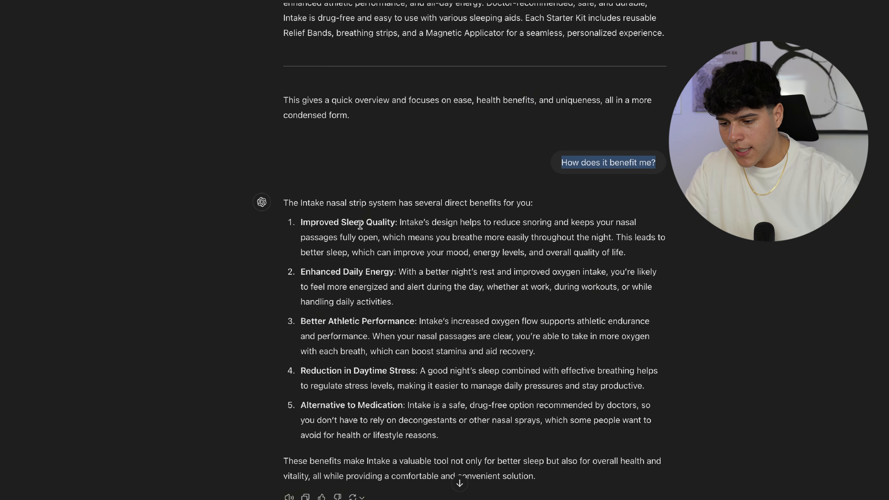
{"action": "left_click_drag", "start_coordinate": [301, 220], "coordinate": [510, 443]}
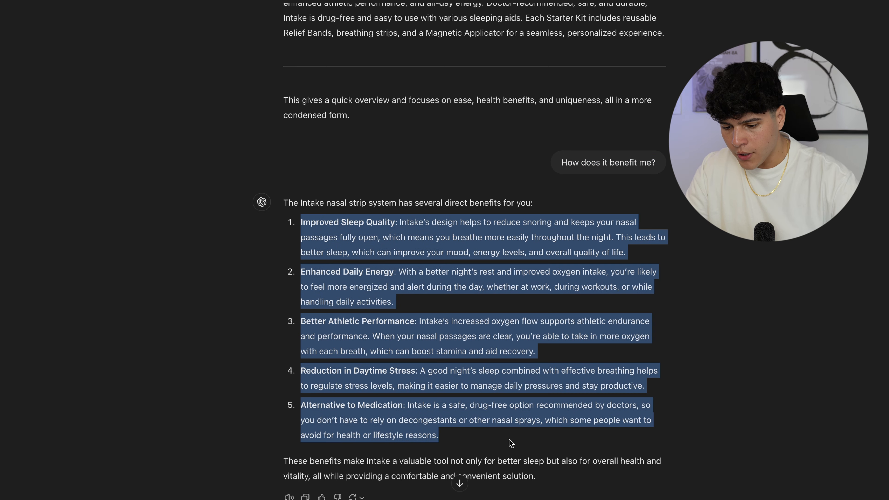
{"action": "left_click", "coordinate": [350, 1]}
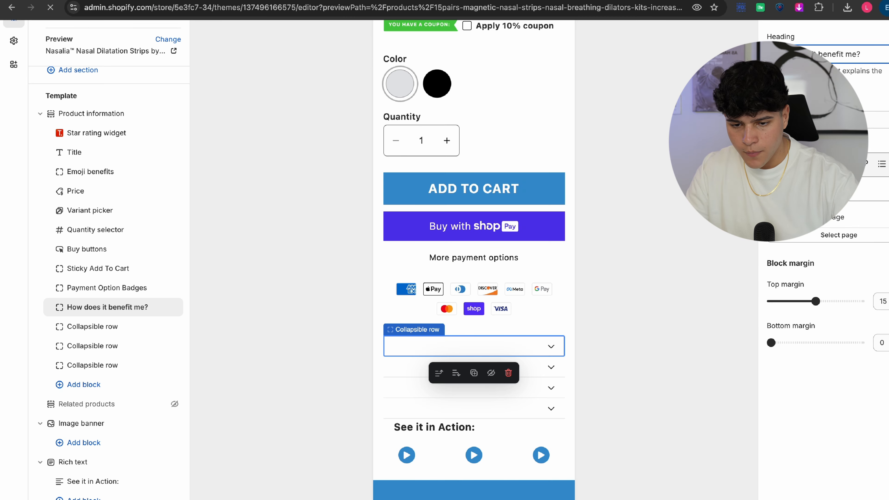
{"action": "left_click", "coordinate": [815, 189]}
- Paste the benefits into the first row, then ask ChatGPT 'How do I put it on?'
{"action": "key", "text": "ctrl+v"}
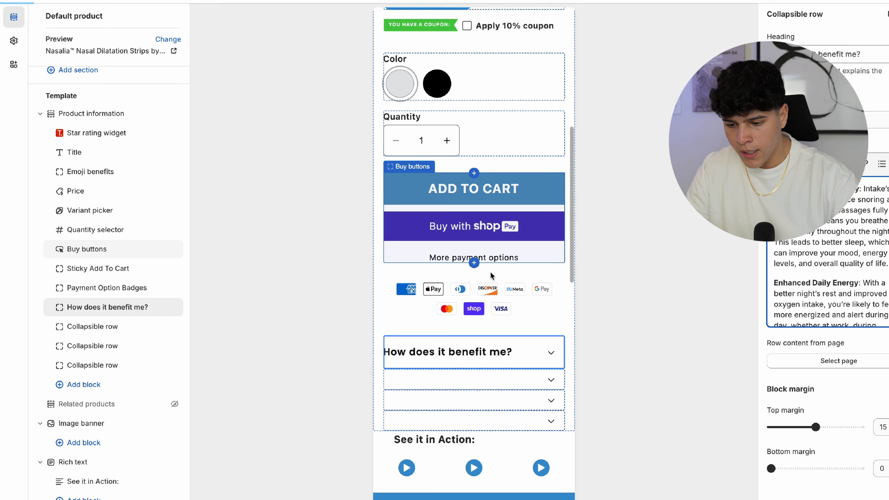
{"action": "left_click", "coordinate": [579, 2]}
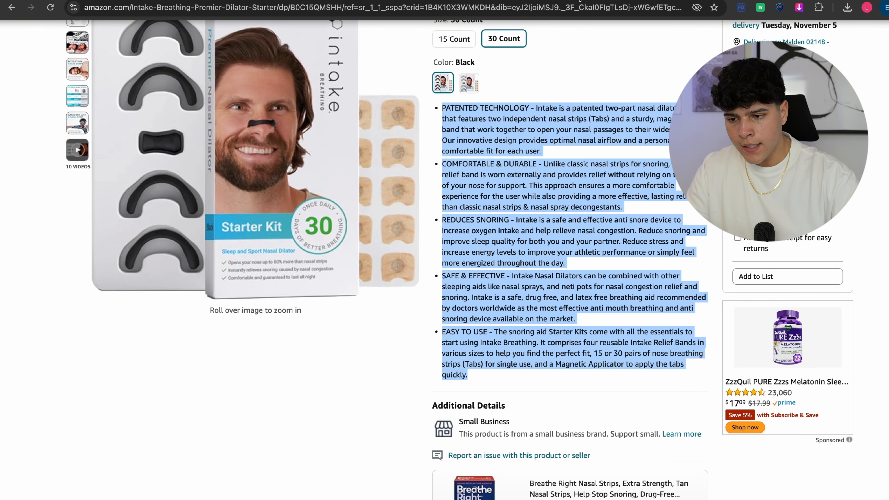
{"action": "left_click", "coordinate": [645, 1]}
{"action": "scroll", "coordinate": [516, 221], "scroll_direction": "down", "scroll_amount": 1}
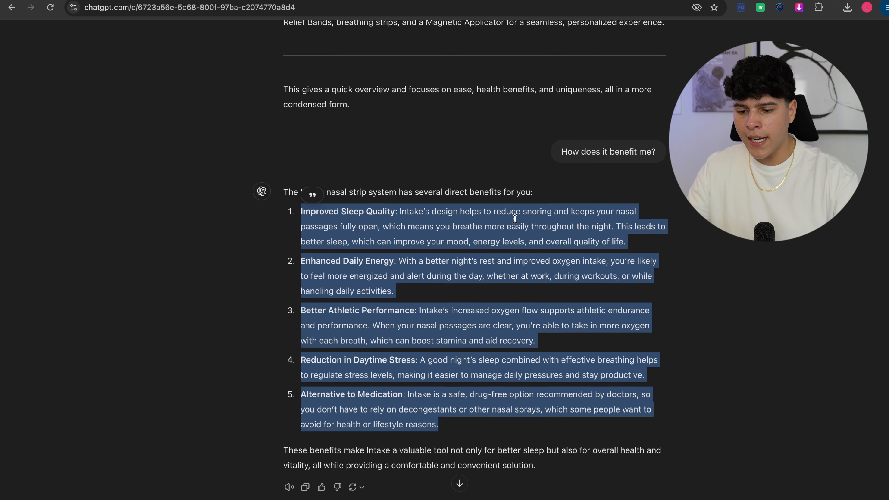
{"action": "left_click", "coordinate": [346, 499]}
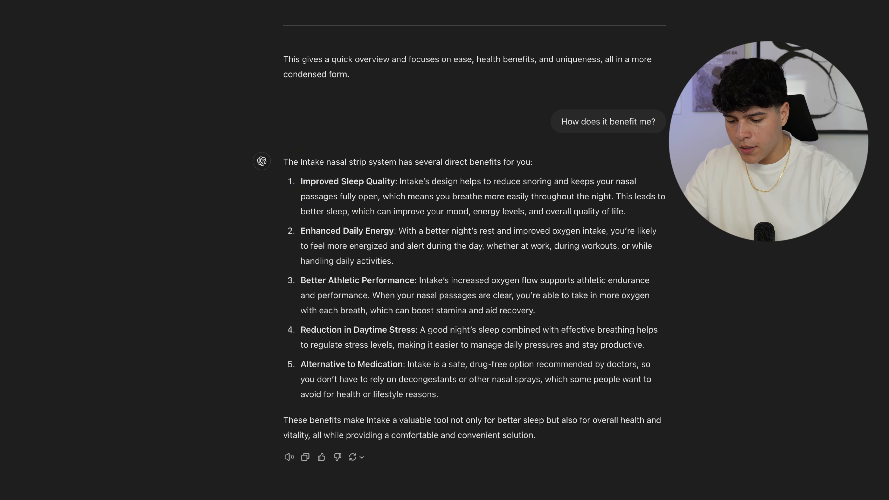
{"action": "key", "text": "Return"}
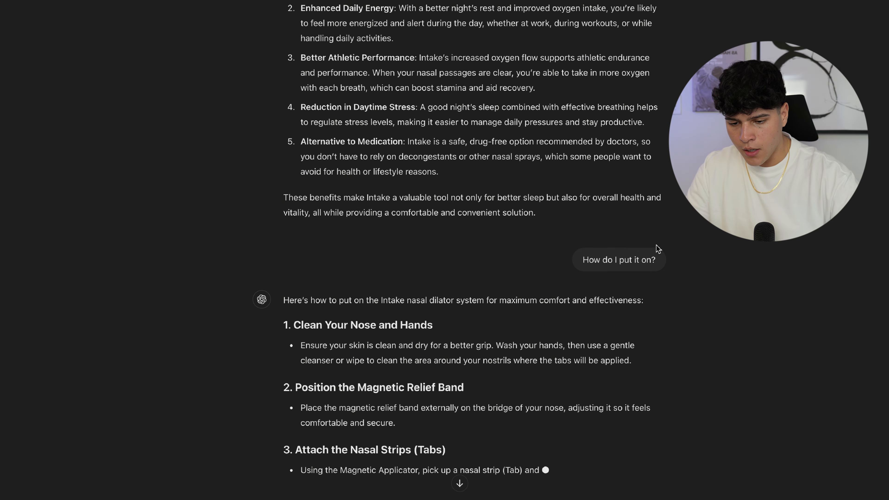
{"action": "left_click_drag", "start_coordinate": [617, 265], "coordinate": [583, 257]}
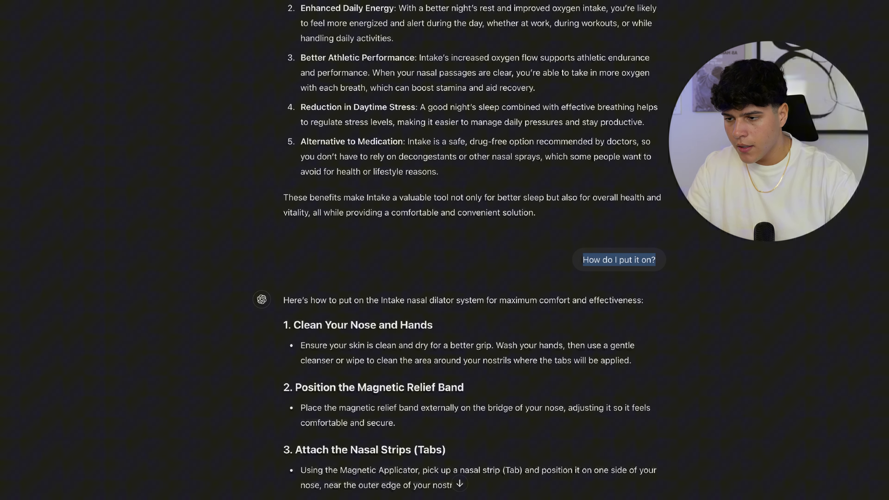
- Fill the second collapsible row with ChatGPT's how-to-put-it-on steps
{"action": "left_click", "coordinate": [438, 1]}
{"action": "scroll", "coordinate": [532, 253], "scroll_direction": "down", "scroll_amount": 7}
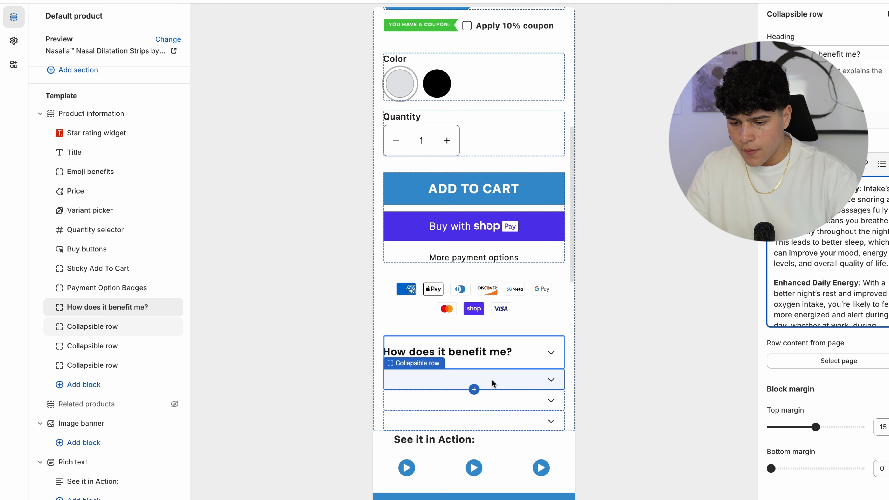
{"action": "left_click", "coordinate": [493, 382]}
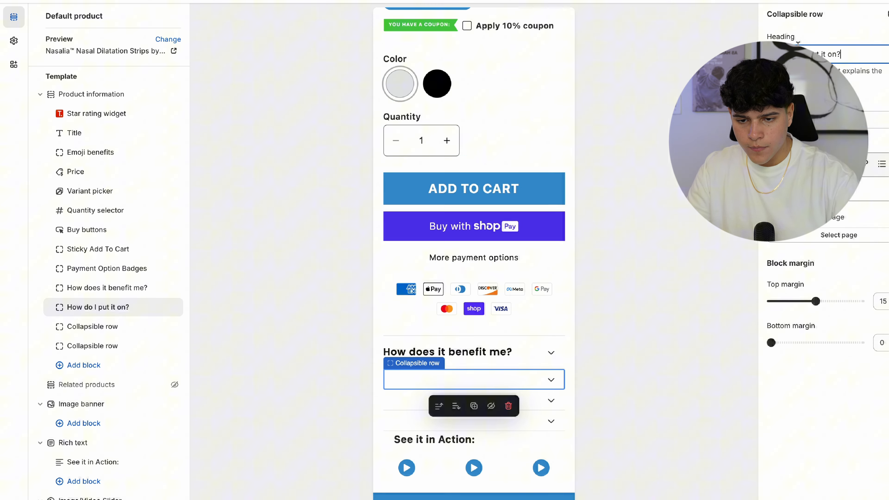
{"action": "left_click", "coordinate": [385, 1]}
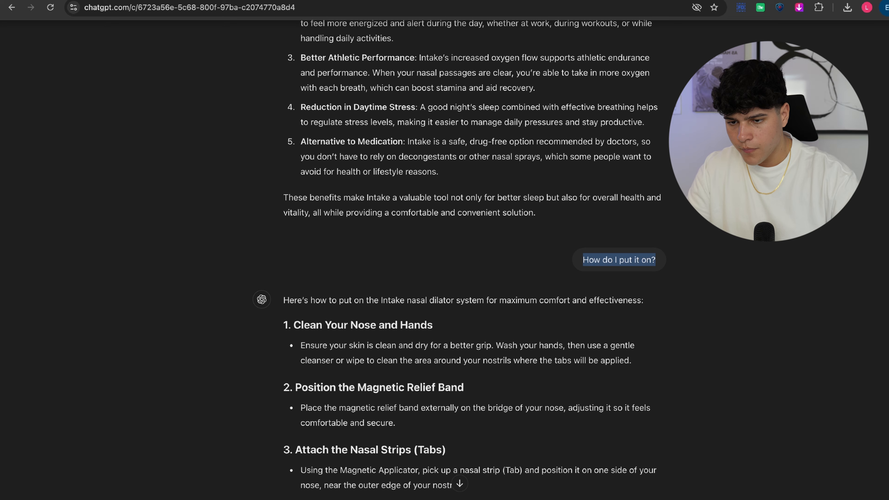
{"action": "scroll", "coordinate": [426, 373], "scroll_direction": "down", "scroll_amount": 6}
{"action": "scroll", "coordinate": [427, 371], "scroll_direction": "up", "scroll_amount": 1}
{"action": "left_click_drag", "start_coordinate": [294, 117], "coordinate": [613, 406]}
{"action": "left_click", "coordinate": [336, 1]}
{"action": "scroll", "coordinate": [490, 91], "scroll_direction": "down", "scroll_amount": 10}
{"action": "left_click", "coordinate": [812, 189]}
{"action": "key", "text": "ctrl+v"}
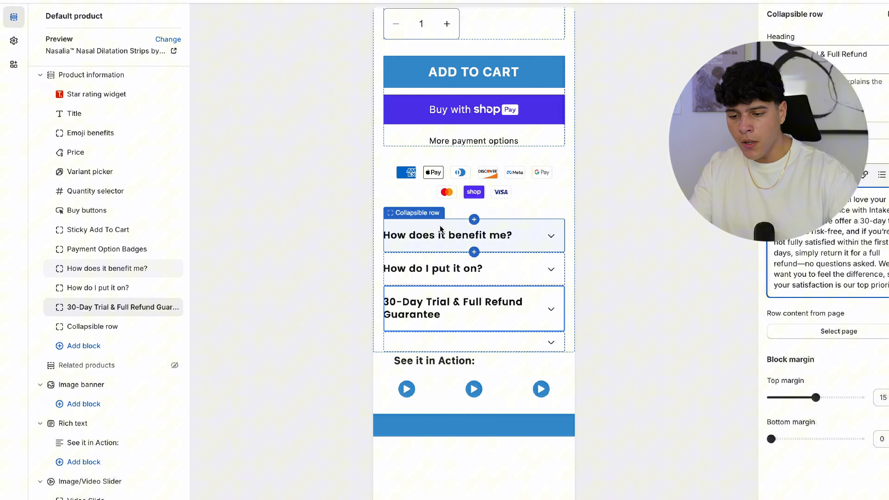
- Cycle through the product gallery images, including the sleeping man photo and fifth image
{"action": "scroll", "coordinate": [533, 242], "scroll_direction": "up", "scroll_amount": 10}
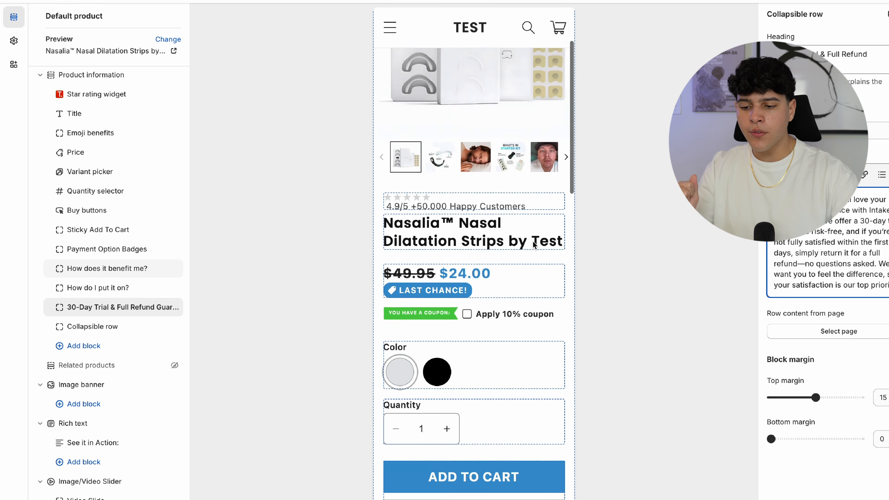
{"action": "scroll", "coordinate": [533, 241], "scroll_direction": "down", "scroll_amount": 3}
{"action": "scroll", "coordinate": [533, 241], "scroll_direction": "up", "scroll_amount": 5}
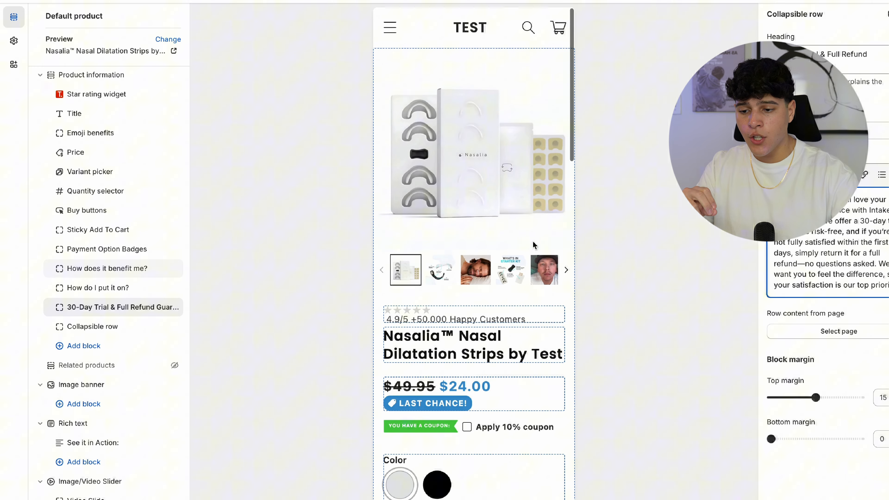
{"action": "left_click", "coordinate": [437, 280]}
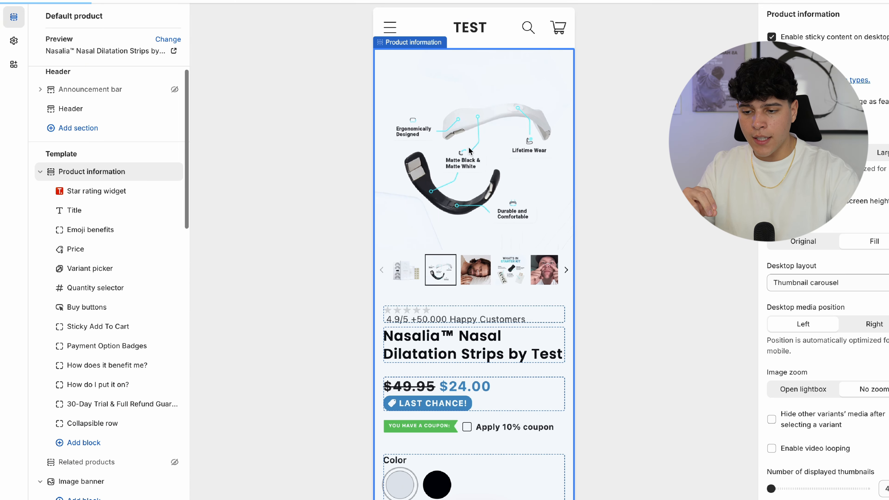
{"action": "left_click", "coordinate": [435, 272]}
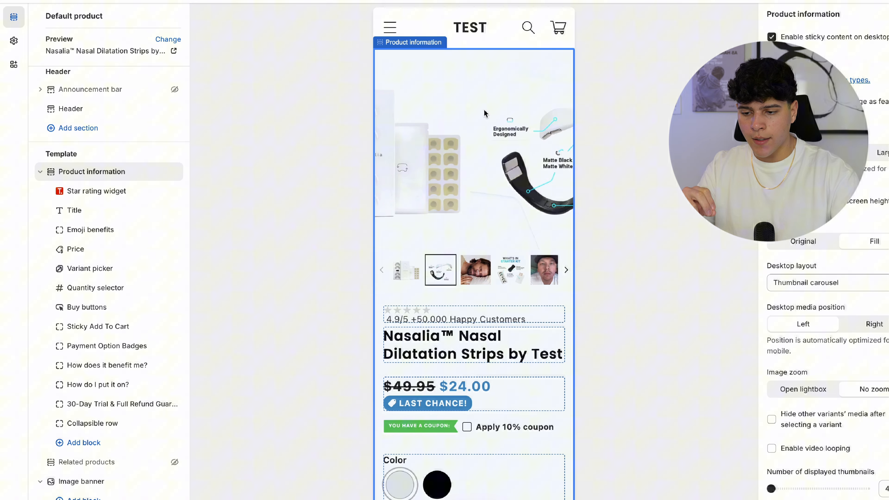
{"action": "left_click", "coordinate": [476, 269]}
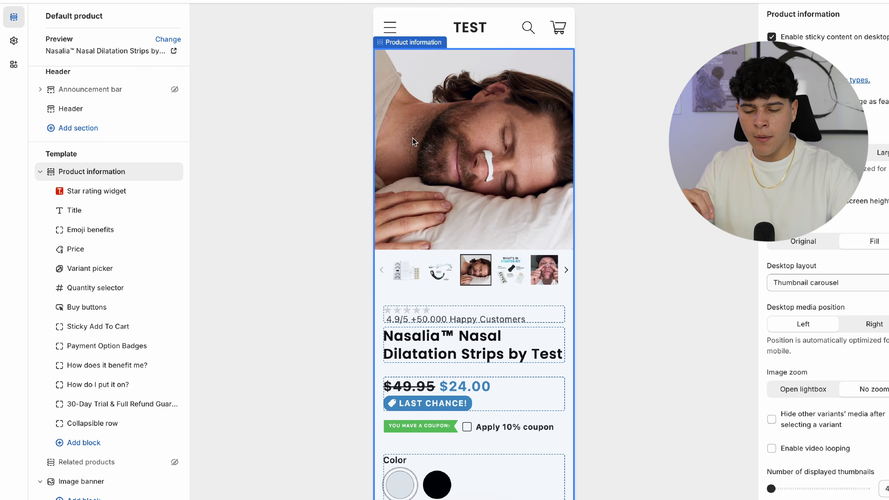
{"action": "left_click", "coordinate": [548, 269]}
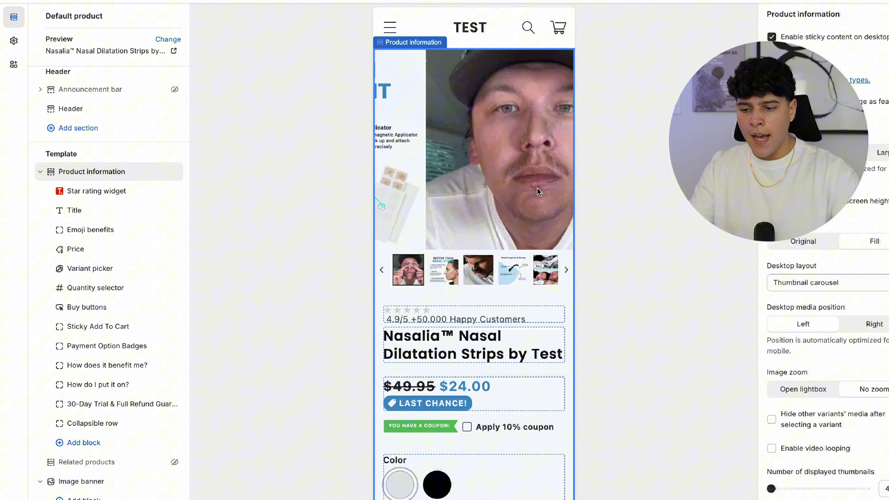
- Scroll the preview to review the product page's accordion rows
{"action": "scroll", "coordinate": [492, 271], "scroll_direction": "down", "scroll_amount": 8}
{"action": "scroll", "coordinate": [491, 272], "scroll_direction": "down", "scroll_amount": 4}
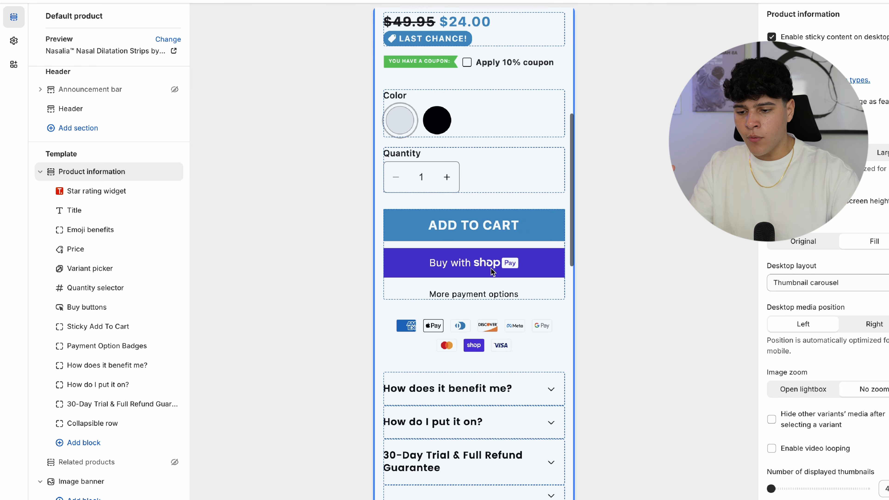
{"action": "scroll", "coordinate": [493, 260], "scroll_direction": "up", "scroll_amount": 5}
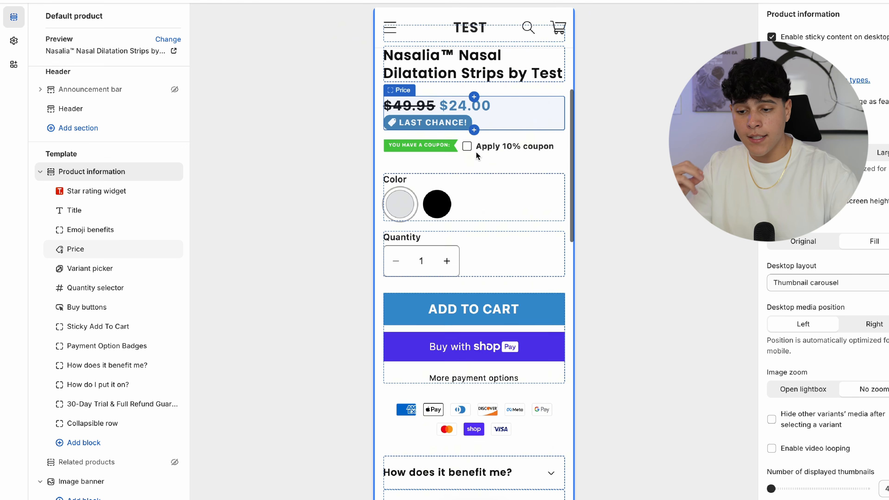
{"action": "scroll", "coordinate": [476, 152], "scroll_direction": "down", "scroll_amount": 6}
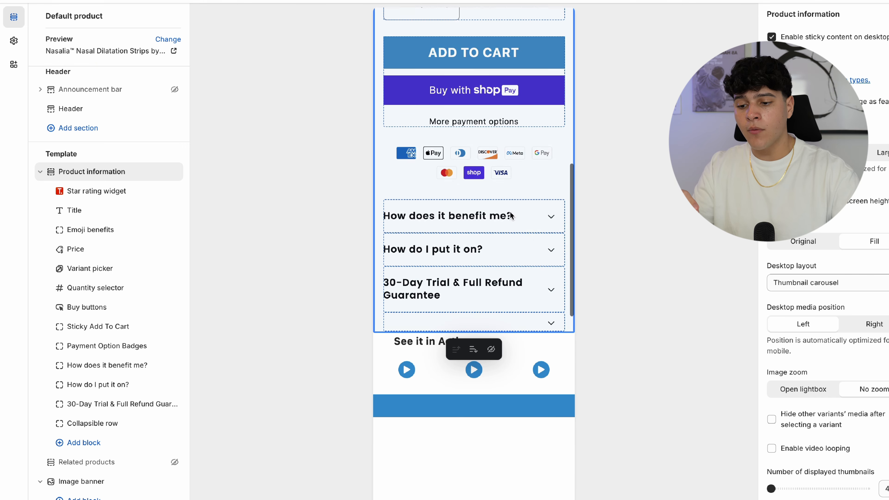
{"action": "scroll", "coordinate": [472, 298], "scroll_direction": "up", "scroll_amount": 3}
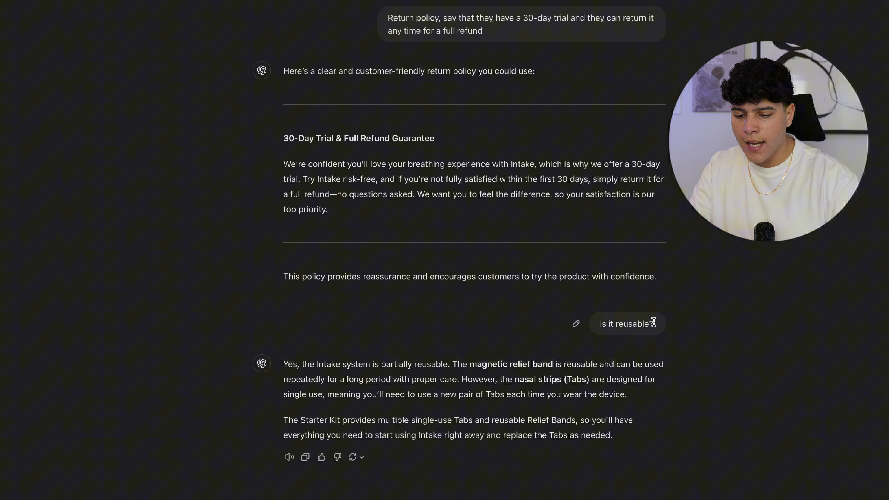
- Add a new Collapsible row block and move it above the 30-Day Trial row
{"action": "left_click", "coordinate": [455, 1]}
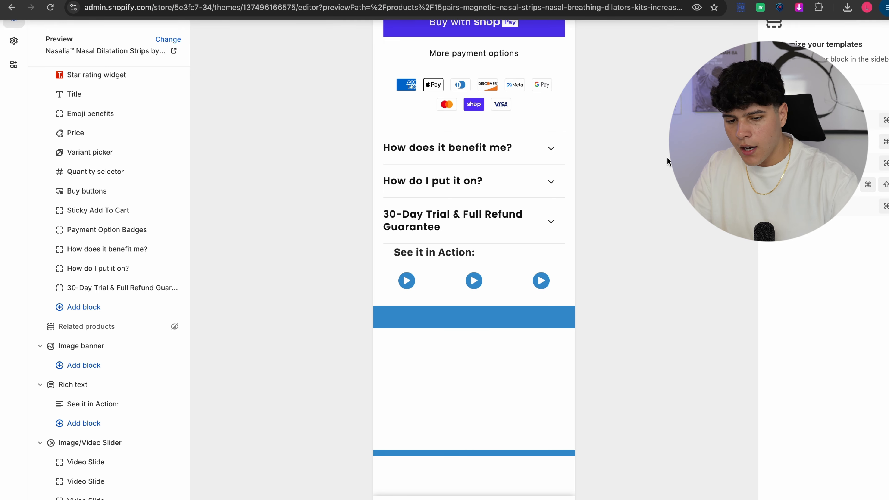
{"action": "left_click", "coordinate": [75, 308]}
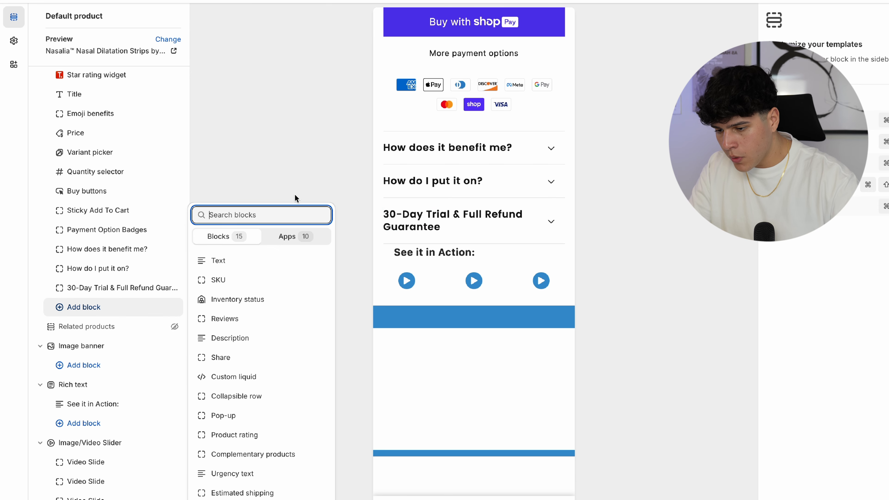
{"action": "left_click", "coordinate": [234, 396]}
{"action": "left_click", "coordinate": [92, 308]}
{"action": "left_click_drag", "start_coordinate": [93, 308], "coordinate": [93, 287]}
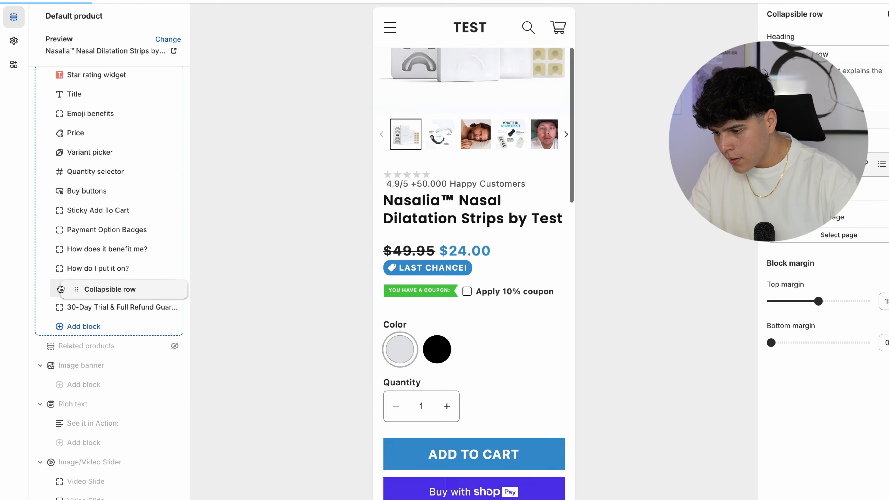
- Set the new row's heading to 'Is it reusable?'
{"action": "triple_click", "coordinate": [821, 54]}
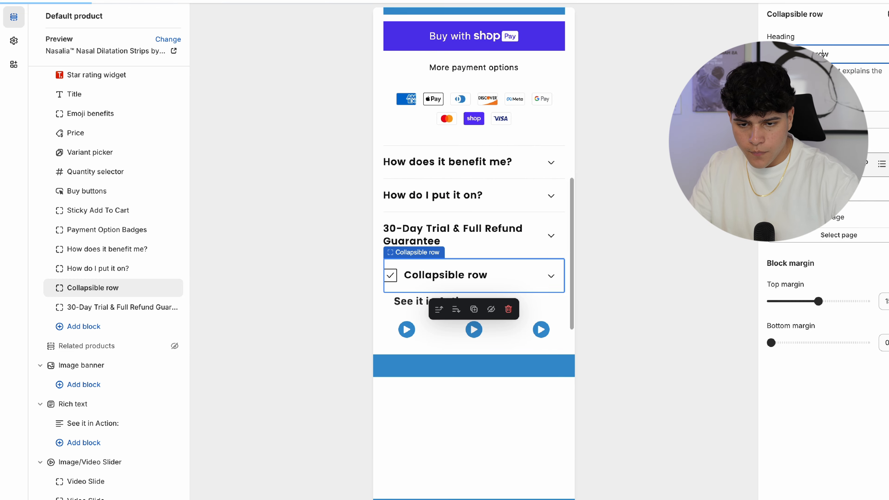
{"action": "type", "text": "is it reusable?"}
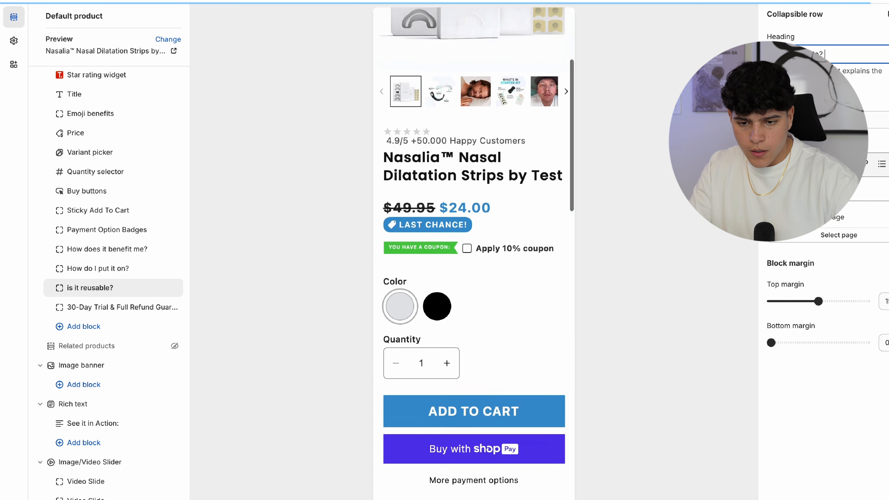
{"action": "left_click", "coordinate": [776, 54]}
{"action": "key", "text": "BackSpace"}
{"action": "type", "text": "I"}
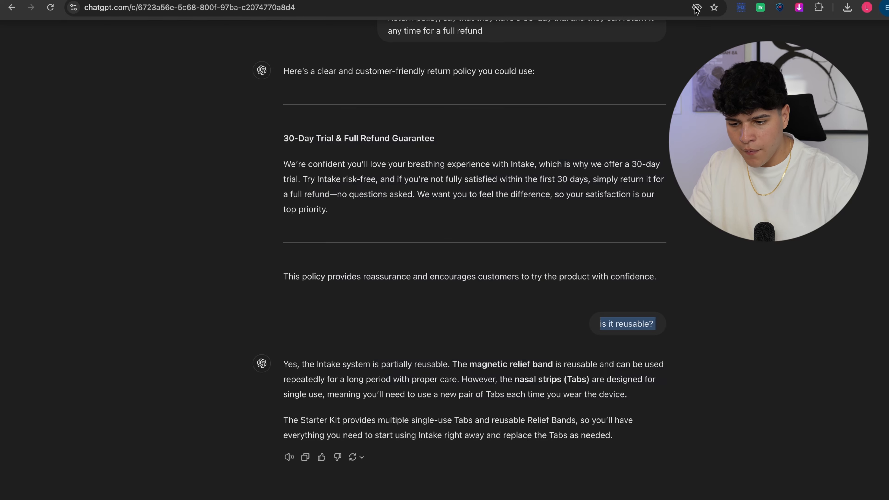
- Paste ChatGPT's reusability answer into the row content and set its icon to None
{"action": "left_click_drag", "start_coordinate": [627, 438], "coordinate": [276, 364]}
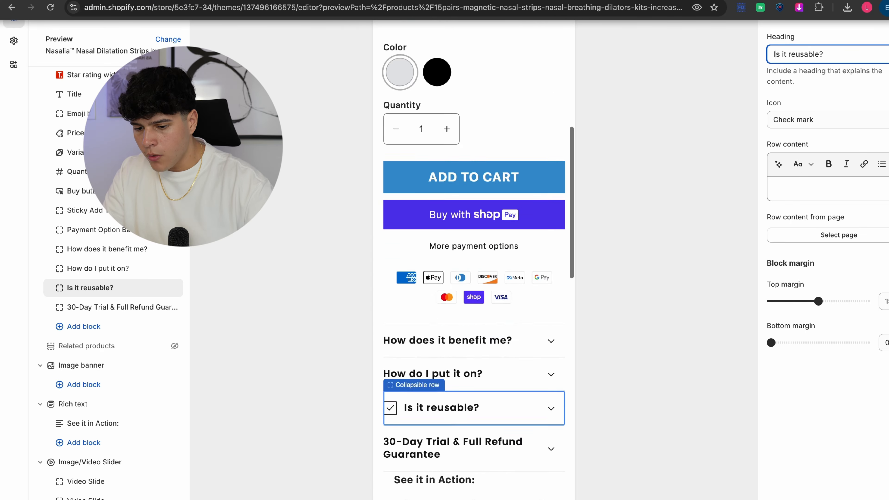
{"action": "left_click", "coordinate": [846, 207]}
{"action": "key", "text": "super+v"}
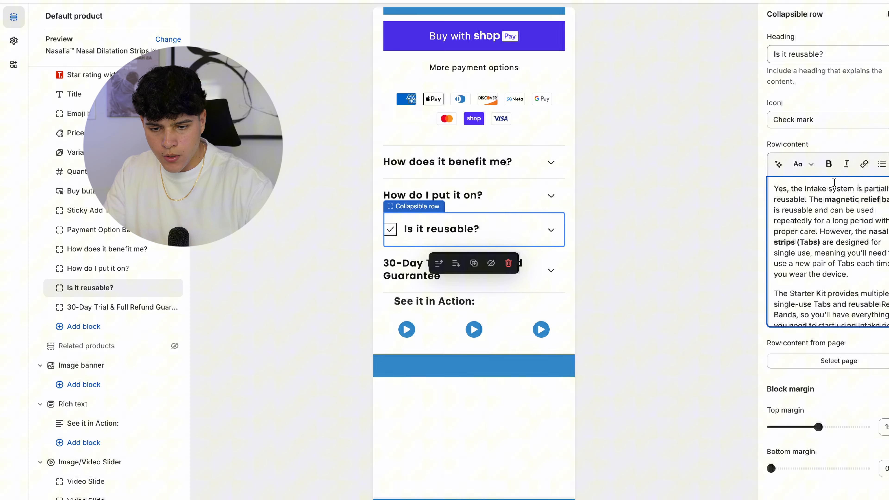
{"action": "left_click", "coordinate": [804, 121]}
{"action": "left_click", "coordinate": [794, 37]}
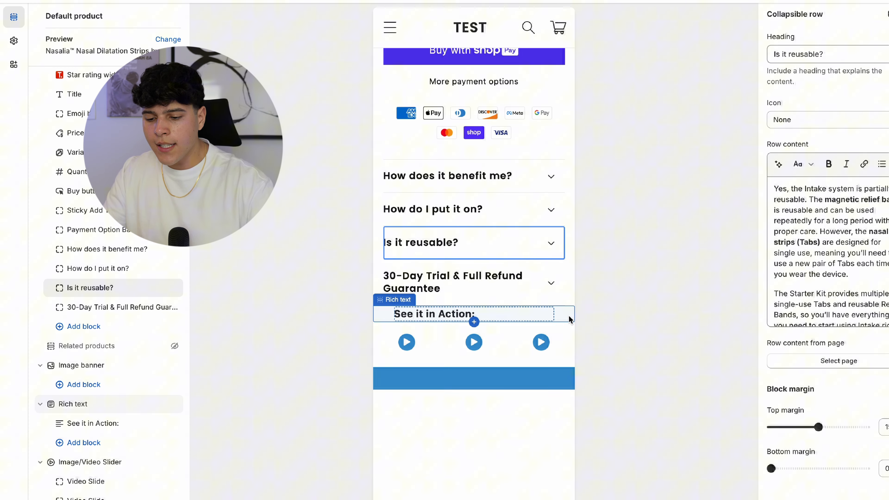
{"action": "left_click", "coordinate": [569, 319]}
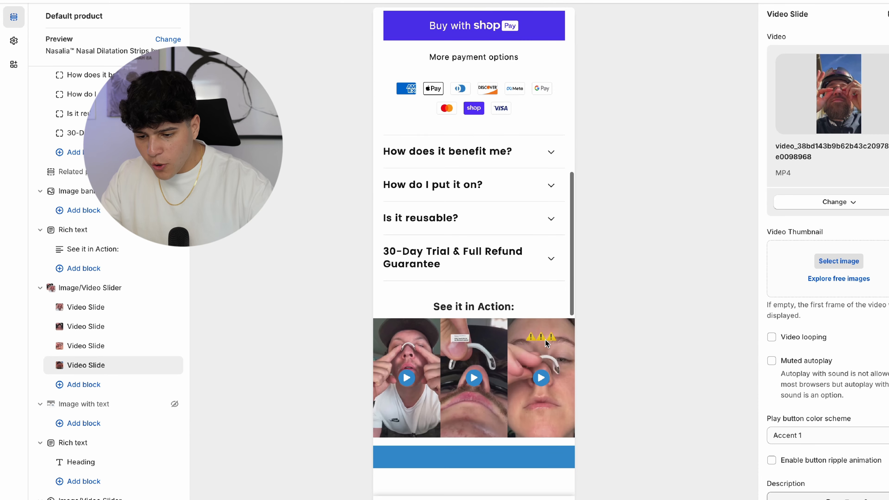
{"action": "scroll", "coordinate": [540, 285], "scroll_direction": "down", "scroll_amount": 2}
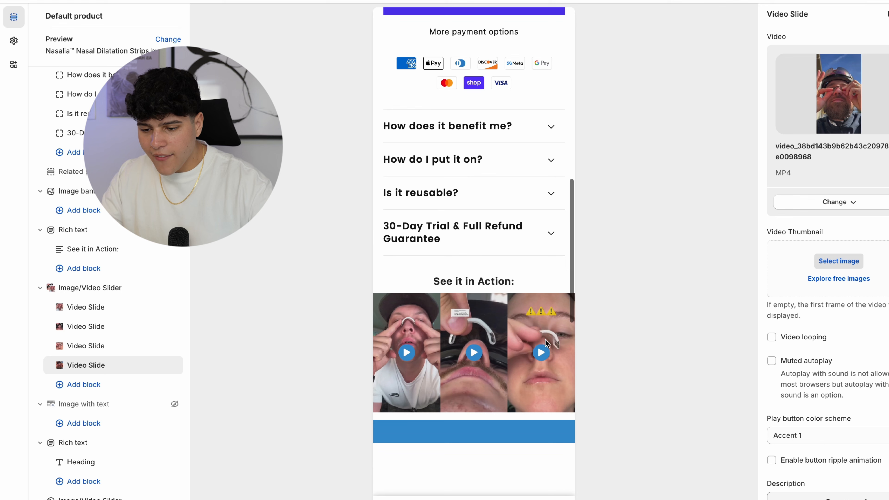
- Give the See it in Action heading section 12 px bottom padding
{"action": "left_click", "coordinate": [559, 283]}
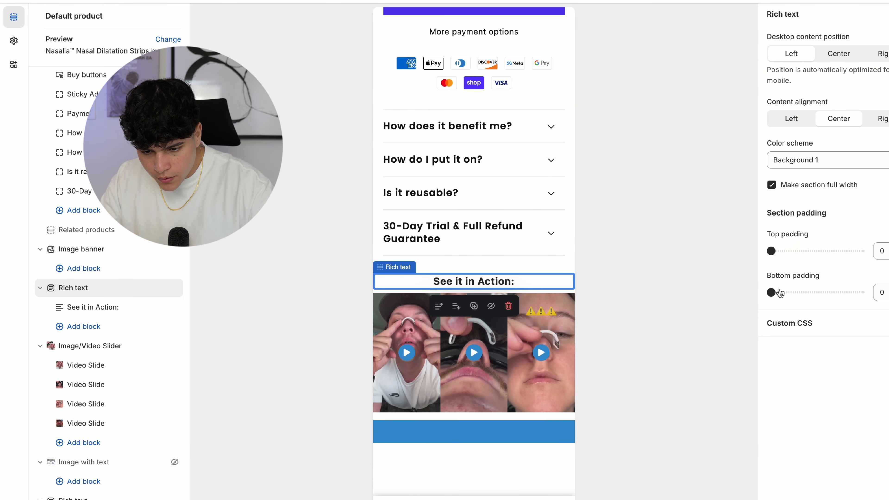
{"action": "scroll", "coordinate": [553, 250], "scroll_direction": "down", "scroll_amount": 3}
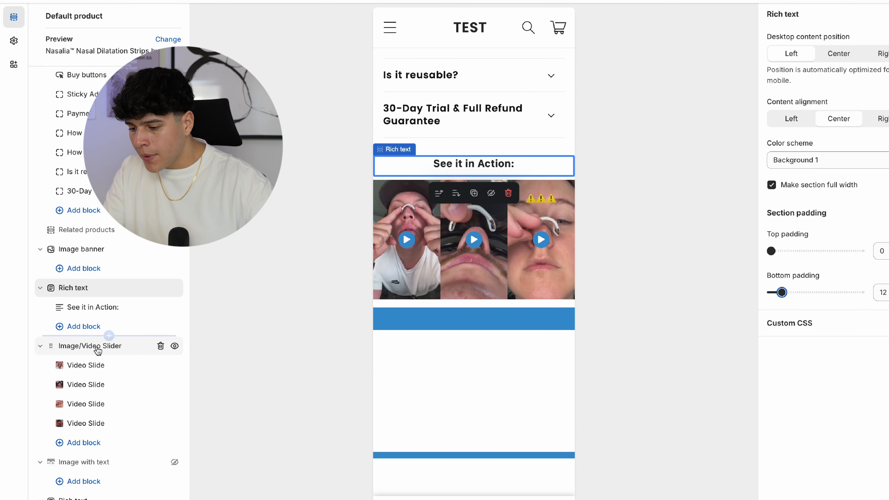
{"action": "left_click", "coordinate": [115, 345]}
{"action": "scroll", "coordinate": [819, 299], "scroll_direction": "down", "scroll_amount": 2}
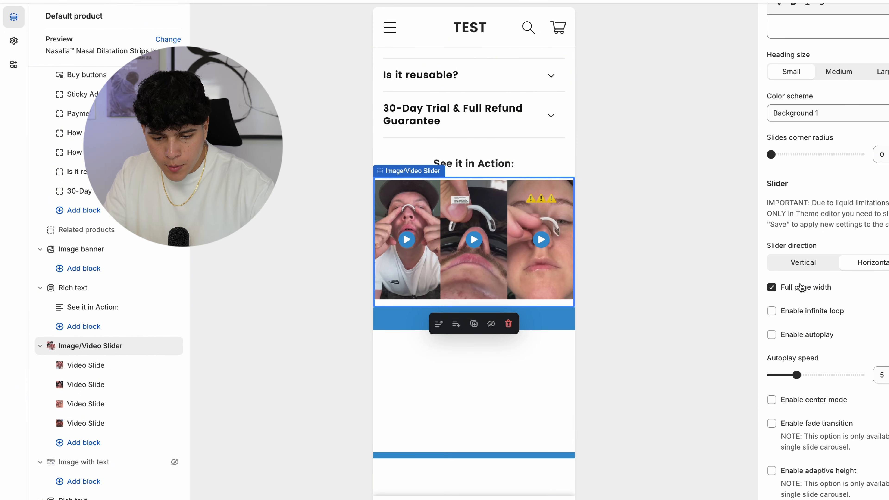
{"action": "scroll", "coordinate": [804, 298], "scroll_direction": "down", "scroll_amount": 3}
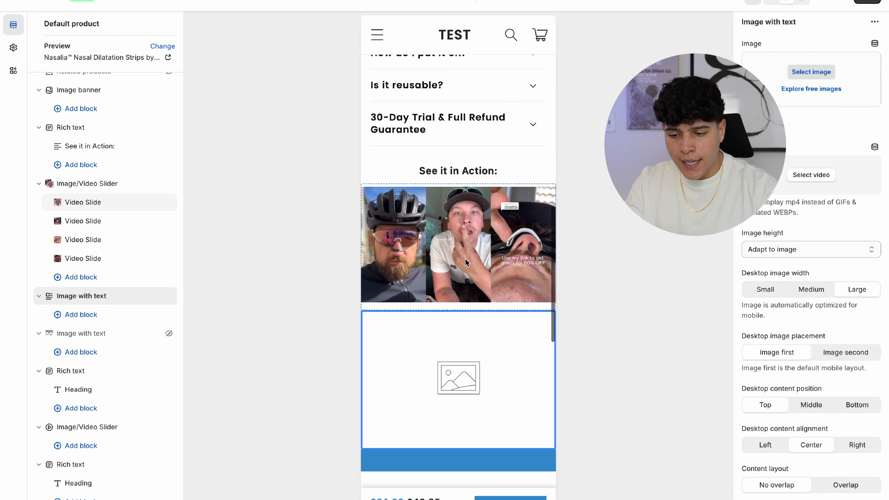
- Drag the Rich text heading section above Image with text, directly below the video slider
{"action": "scroll", "coordinate": [465, 262], "scroll_direction": "down", "scroll_amount": 1}
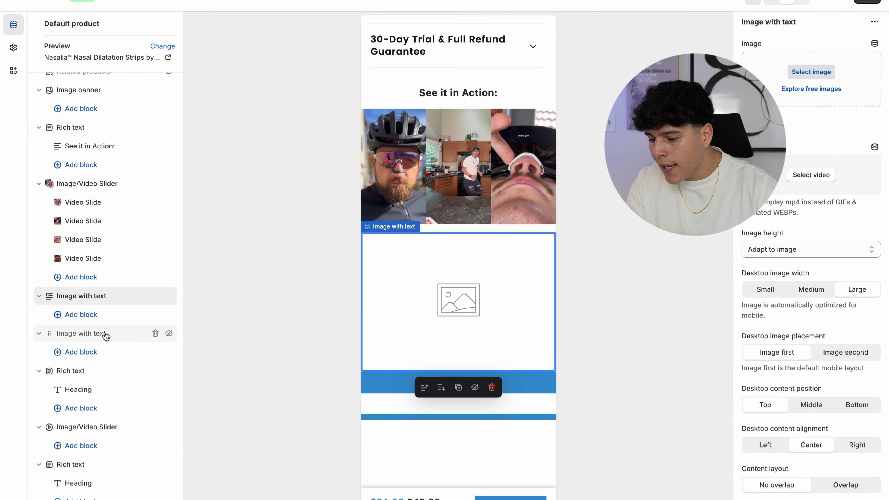
{"action": "scroll", "coordinate": [105, 331], "scroll_direction": "down", "scroll_amount": 2}
{"action": "left_click_drag", "start_coordinate": [50, 325], "coordinate": [49, 248]}
{"action": "scroll", "coordinate": [129, 248], "scroll_direction": "up", "scroll_amount": 4}
{"action": "mouse_move", "coordinate": [530, 14]}
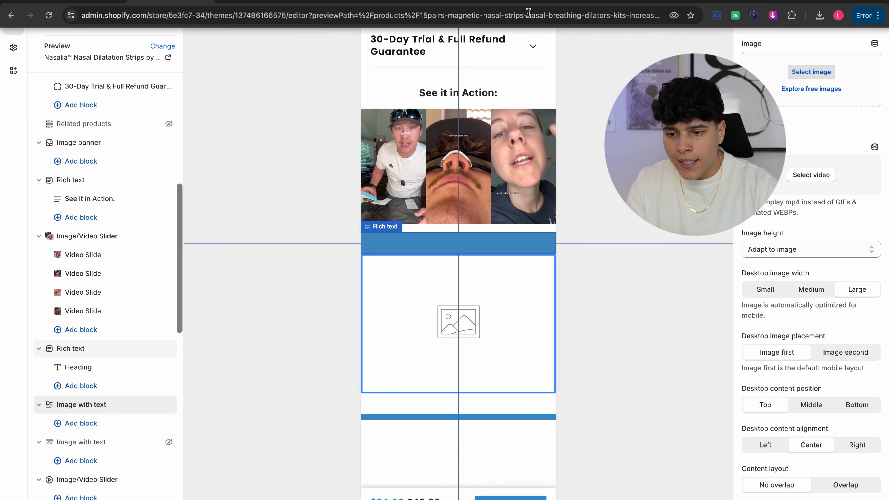
{"action": "left_click", "coordinate": [518, 2]}
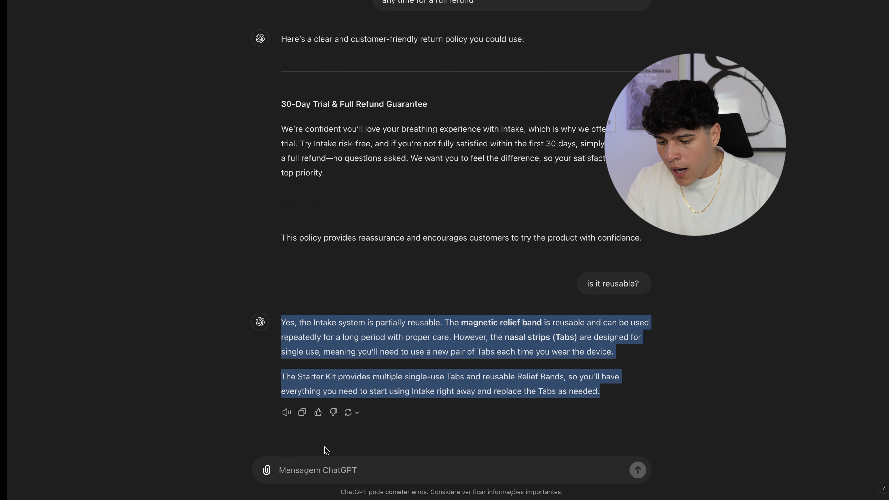
- Ask ChatGPT for a day-and-night heading with a two-sentence description of the strips
{"action": "left_click", "coordinate": [318, 464]}
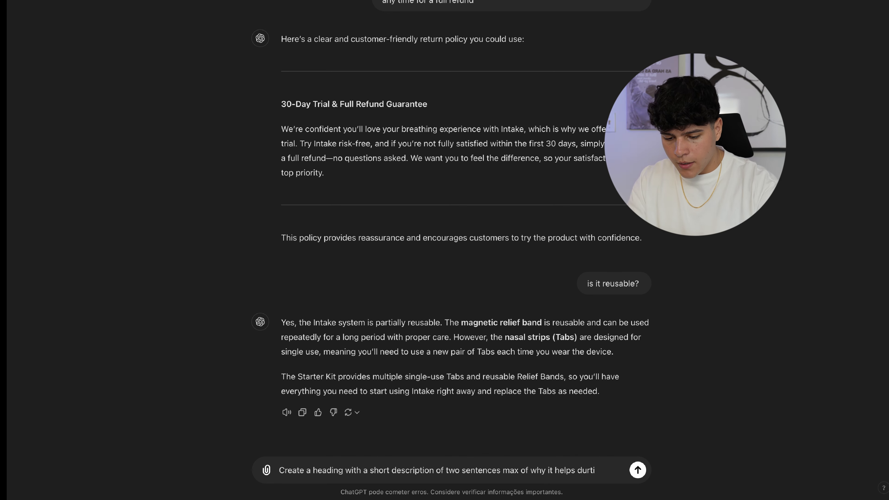
{"action": "key", "text": "BackSpace"}
{"action": "type", "text": "day a"}
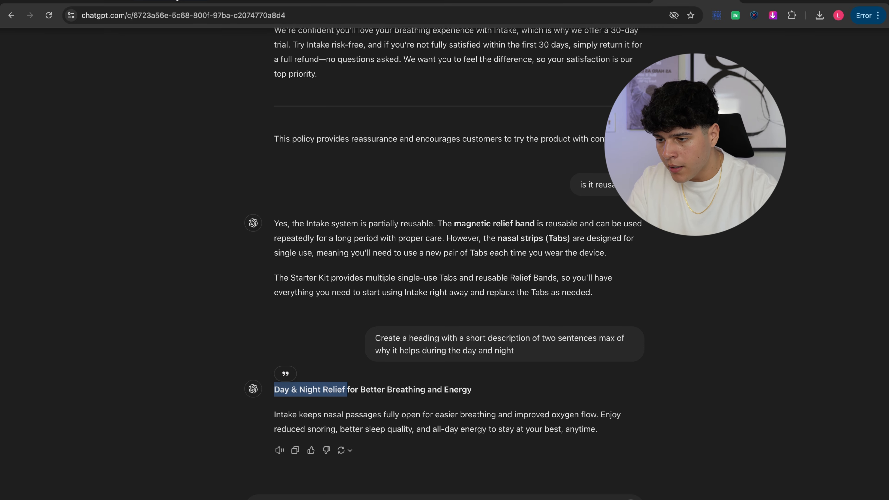
{"action": "left_click", "coordinate": [171, 2]}
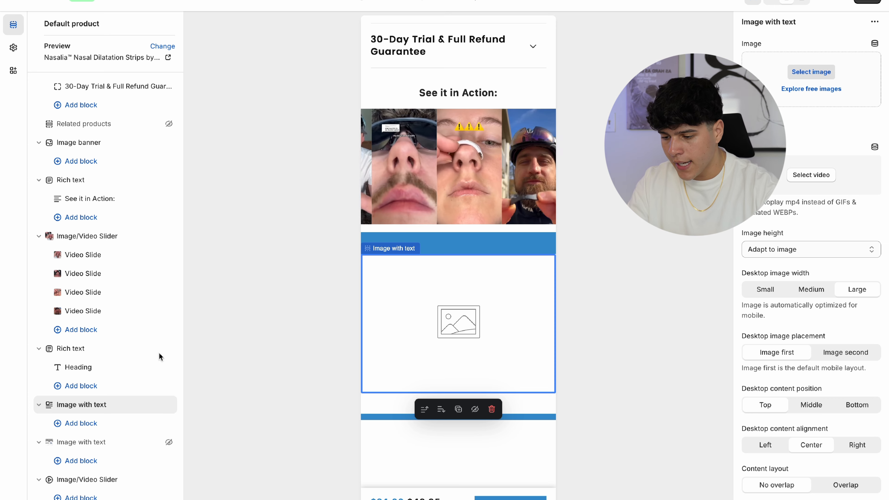
- Select the Rich text section's heading block below the video slider
{"action": "left_click", "coordinate": [106, 357]}
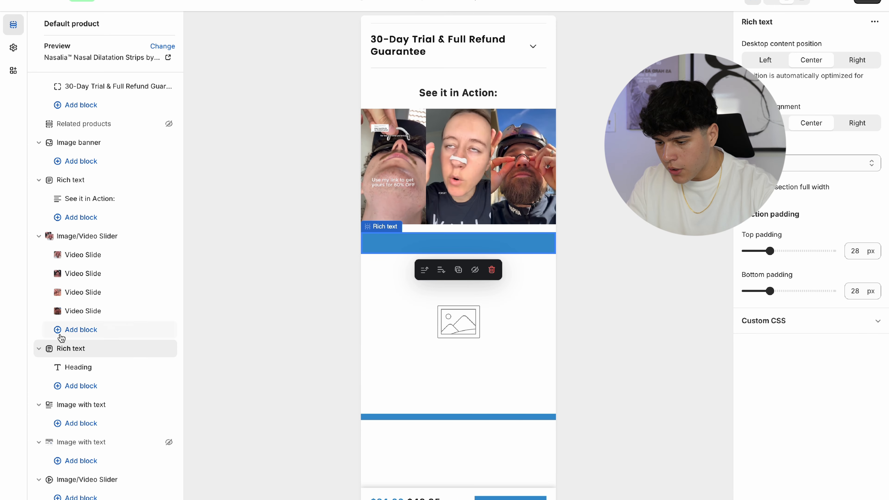
{"action": "left_click", "coordinate": [78, 367]}
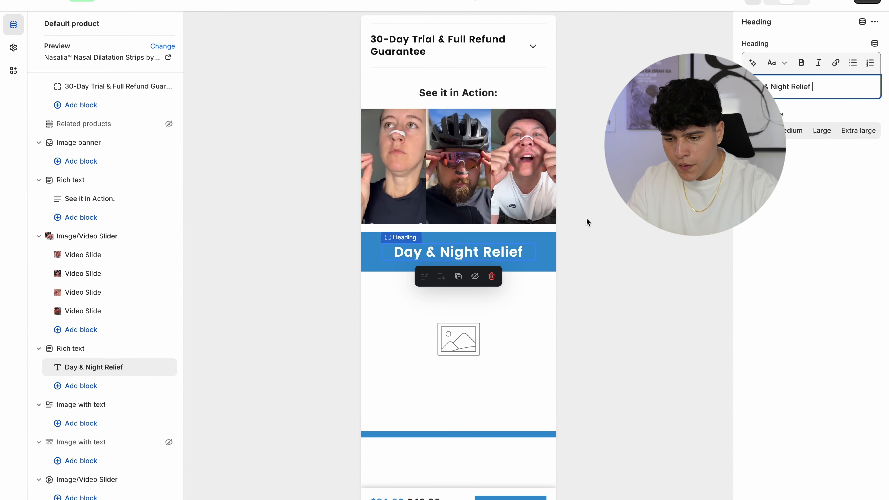
{"action": "left_click", "coordinate": [525, 237]}
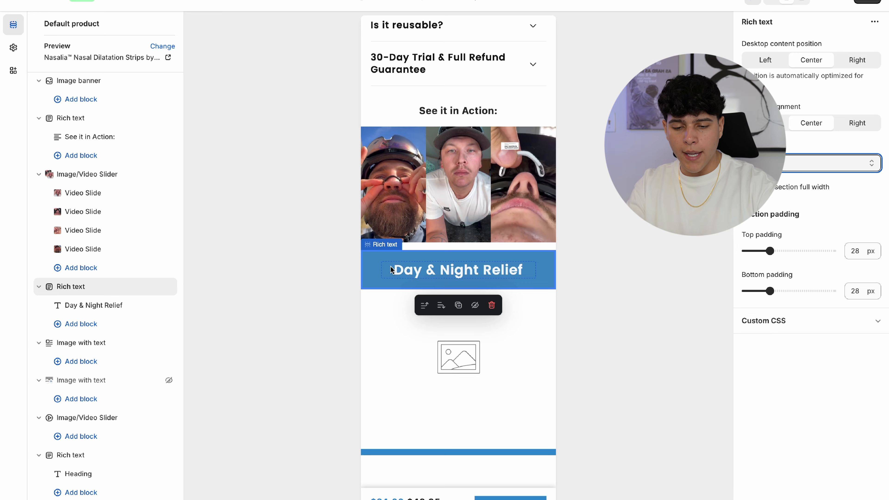
{"action": "scroll", "coordinate": [483, 228], "scroll_direction": "up", "scroll_amount": 3}
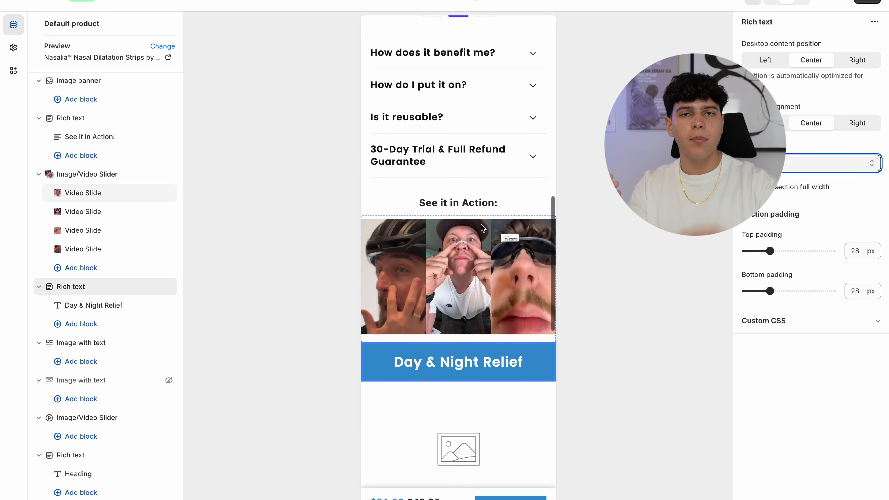
{"action": "scroll", "coordinate": [482, 228], "scroll_direction": "down", "scroll_amount": 1}
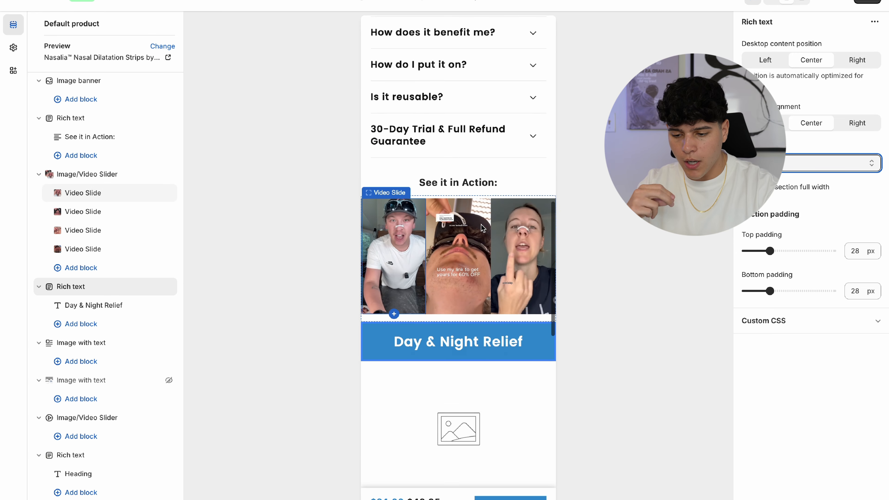
- Try a brighter scheme and Background 1 as the banner's colour scheme
{"action": "left_click", "coordinate": [837, 170]}
{"action": "left_click", "coordinate": [798, 177]}
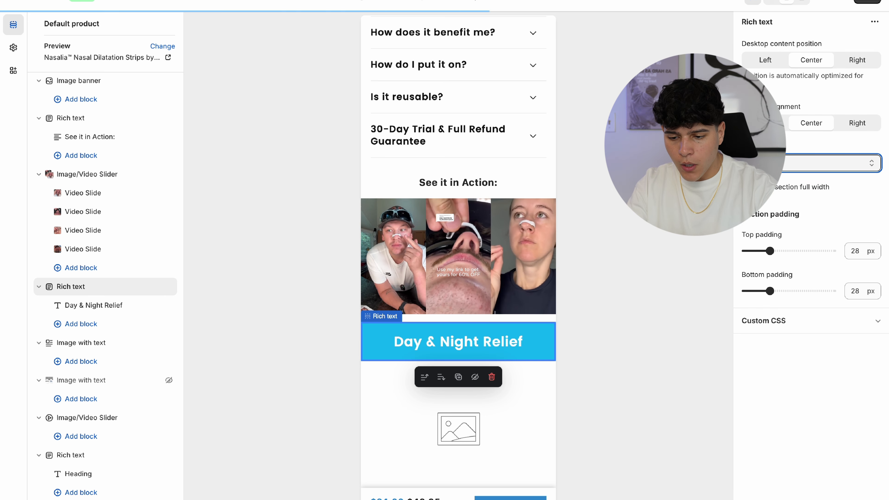
{"action": "scroll", "coordinate": [516, 333], "scroll_direction": "down", "scroll_amount": 2}
{"action": "left_click", "coordinate": [830, 163]}
{"action": "left_click", "coordinate": [822, 175]}
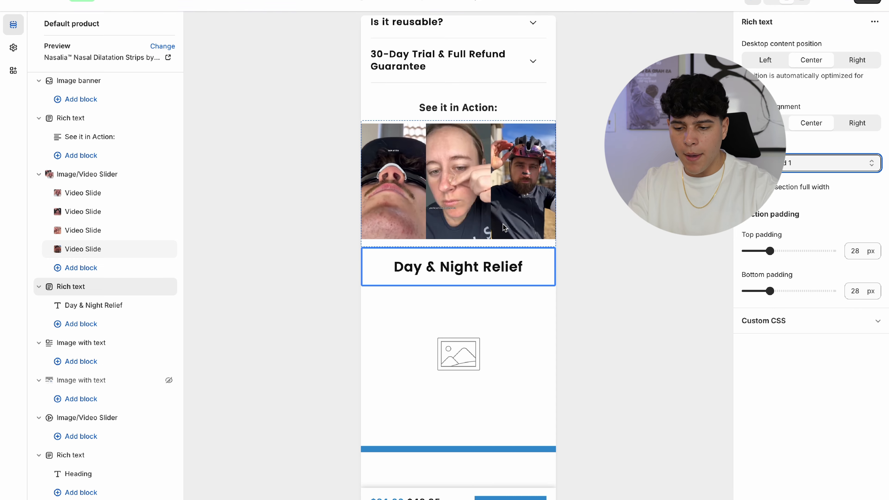
{"action": "scroll", "coordinate": [490, 225], "scroll_direction": "up", "scroll_amount": 10}
{"action": "scroll", "coordinate": [448, 216], "scroll_direction": "up", "scroll_amount": 7}
{"action": "scroll", "coordinate": [448, 215], "scroll_direction": "down", "scroll_amount": 15}
{"action": "scroll", "coordinate": [448, 216], "scroll_direction": "down", "scroll_amount": 5}
- Restore the blue colour scheme and duplicate the Day & Night Relief section
{"action": "left_click", "coordinate": [830, 163]}
{"action": "left_click", "coordinate": [784, 141]}
{"action": "scroll", "coordinate": [548, 182], "scroll_direction": "up", "scroll_amount": 2}
{"action": "scroll", "coordinate": [550, 182], "scroll_direction": "down", "scroll_amount": 1}
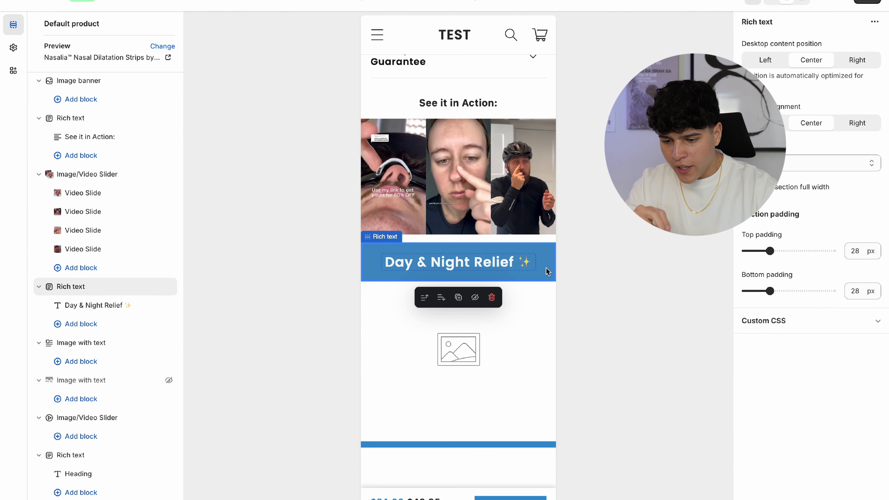
{"action": "left_click", "coordinate": [459, 297]}
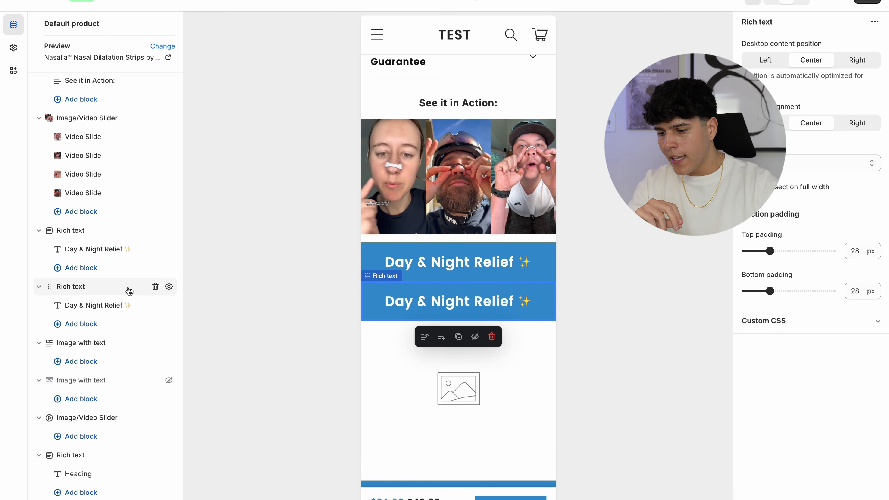
- Add a Text block to the duplicated section holding ChatGPT's snoring, sleep and energy description
{"action": "left_click", "coordinate": [73, 325]}
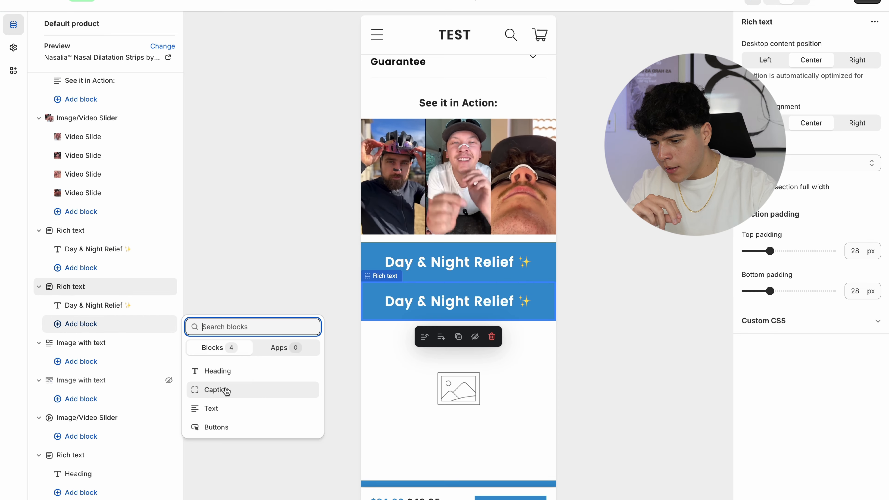
{"action": "left_click", "coordinate": [216, 408]}
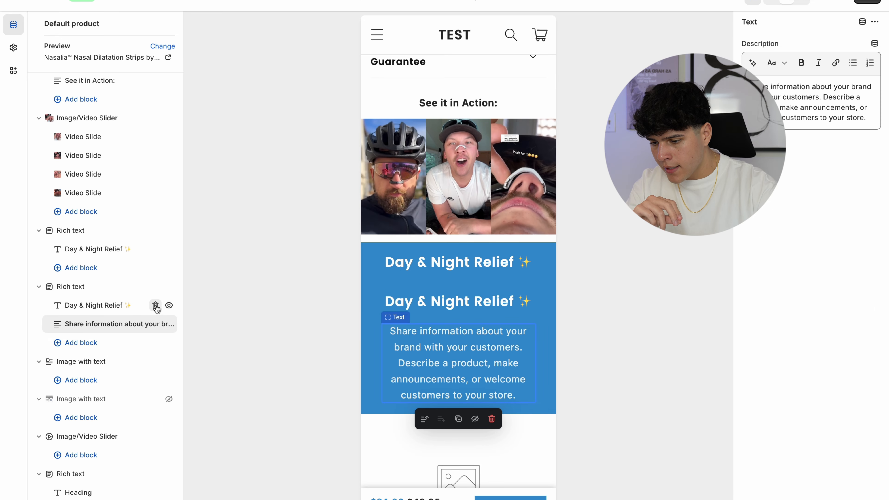
{"action": "left_click", "coordinate": [612, 1]}
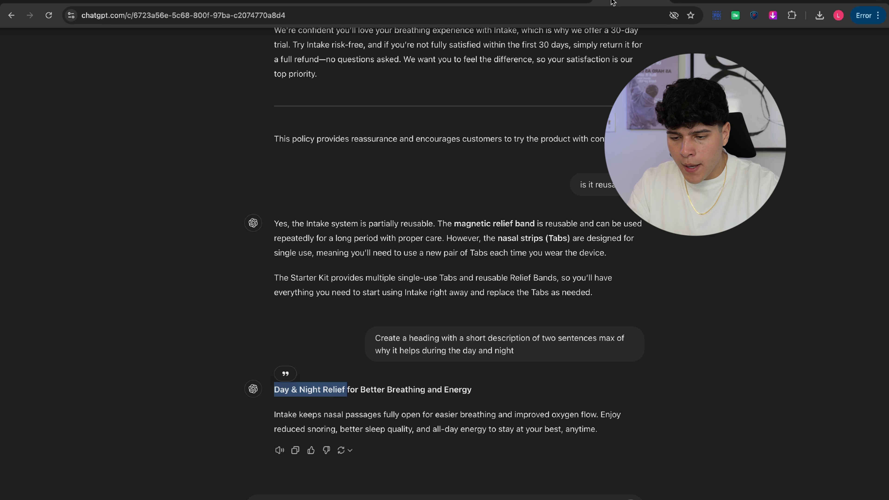
{"action": "left_click", "coordinate": [417, 290]}
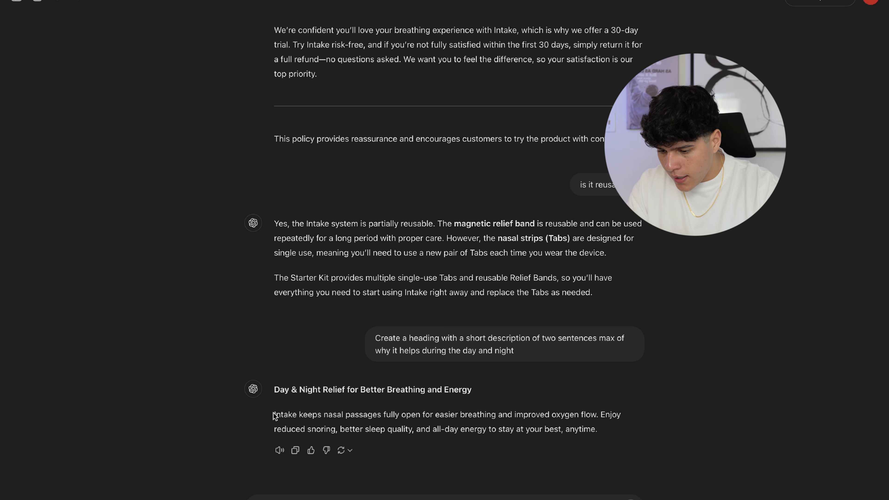
{"action": "left_click_drag", "start_coordinate": [274, 415], "coordinate": [637, 448]}
{"action": "key", "text": "ctrl+c"}
{"action": "left_click", "coordinate": [354, 1]}
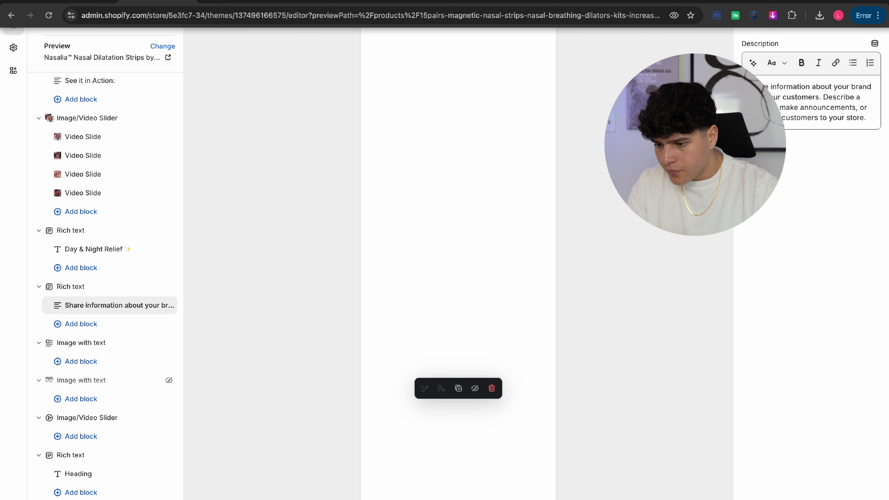
{"action": "left_click", "coordinate": [795, 127]}
{"action": "key", "text": "ctrl+a"}
{"action": "key", "text": "ctrl+v"}
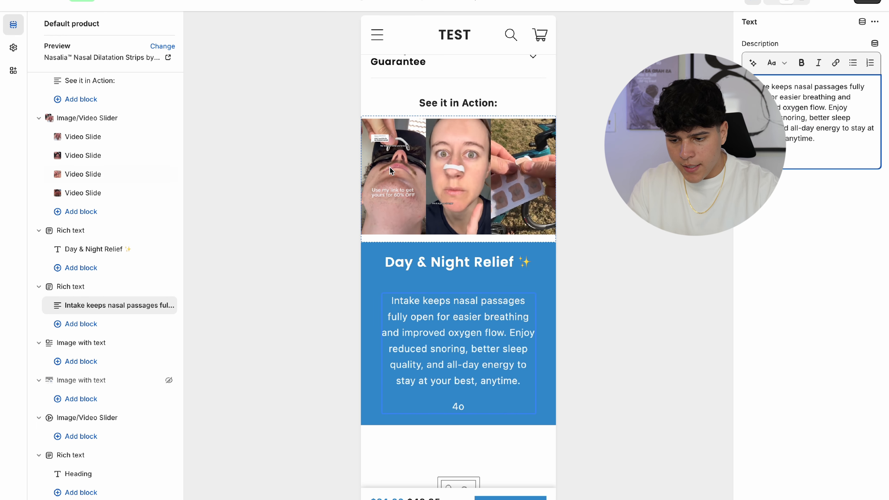
- Switch the duplicated Rich text section to the light Background 1 colour scheme
{"action": "left_click", "coordinate": [70, 286]}
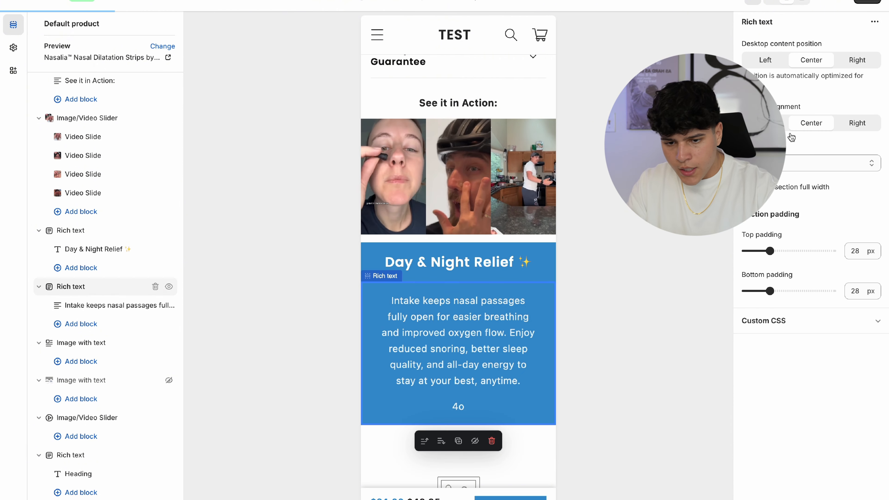
{"action": "left_click", "coordinate": [770, 163]}
{"action": "left_click", "coordinate": [806, 186]}
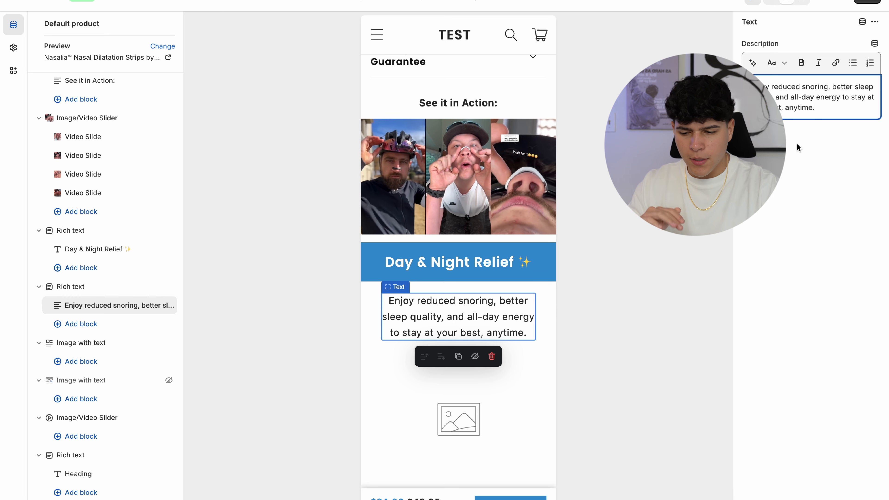
- Raise the Image/Video Slider section's bottom padding to 36 px
{"action": "left_click", "coordinate": [548, 235]}
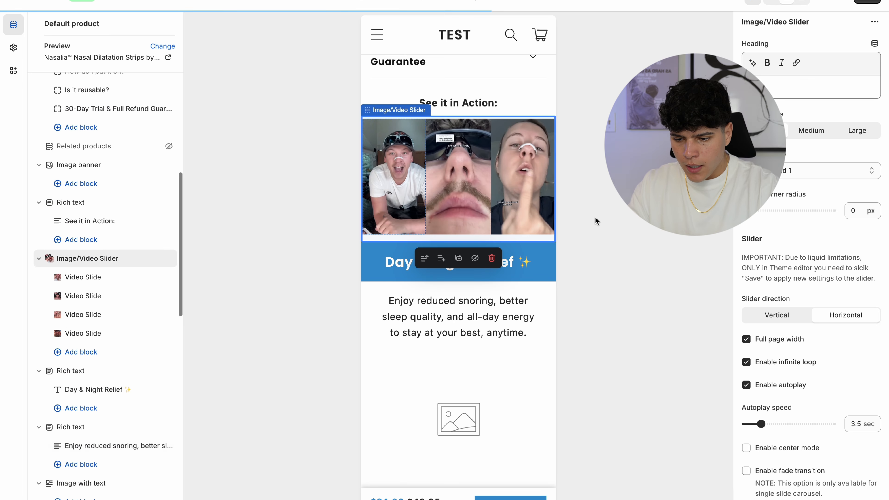
{"action": "scroll", "coordinate": [833, 308], "scroll_direction": "down", "scroll_amount": 10}
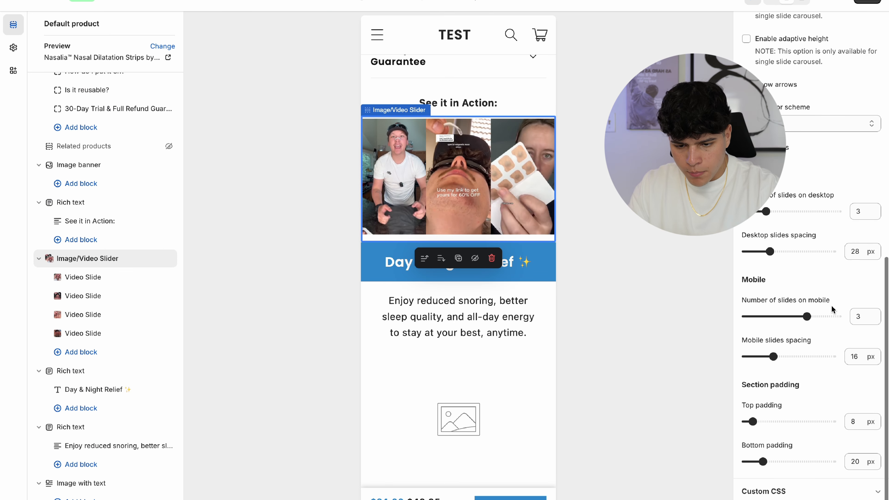
{"action": "left_click", "coordinate": [777, 463]}
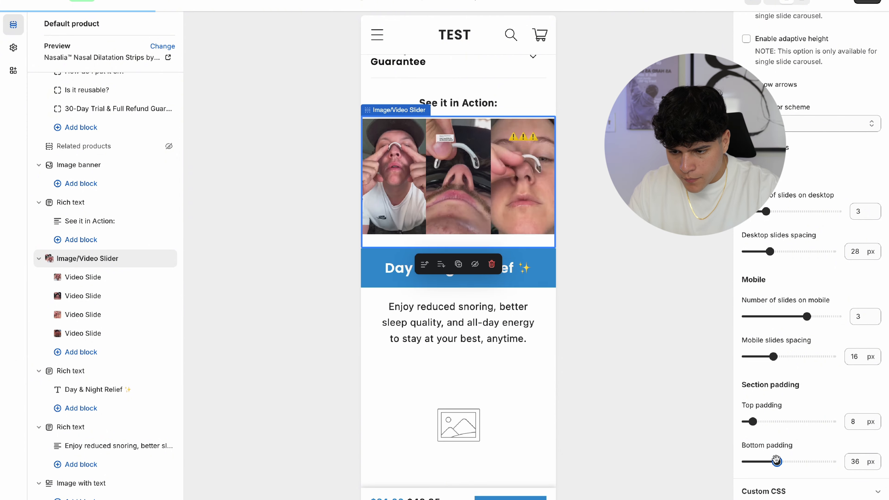
{"action": "scroll", "coordinate": [457, 162], "scroll_direction": "down", "scroll_amount": 2}
{"action": "scroll", "coordinate": [457, 162], "scroll_direction": "up", "scroll_amount": 2}
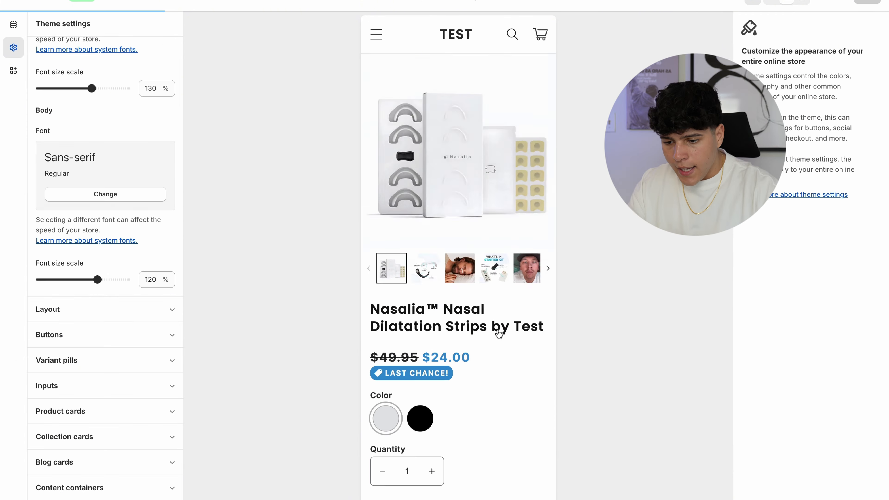
- Open the Image with text section's image picker
{"action": "left_click", "coordinate": [499, 334]}
{"action": "scroll", "coordinate": [499, 335], "scroll_direction": "down", "scroll_amount": 10}
{"action": "scroll", "coordinate": [498, 334], "scroll_direction": "up", "scroll_amount": 5}
{"action": "left_click", "coordinate": [488, 358]}
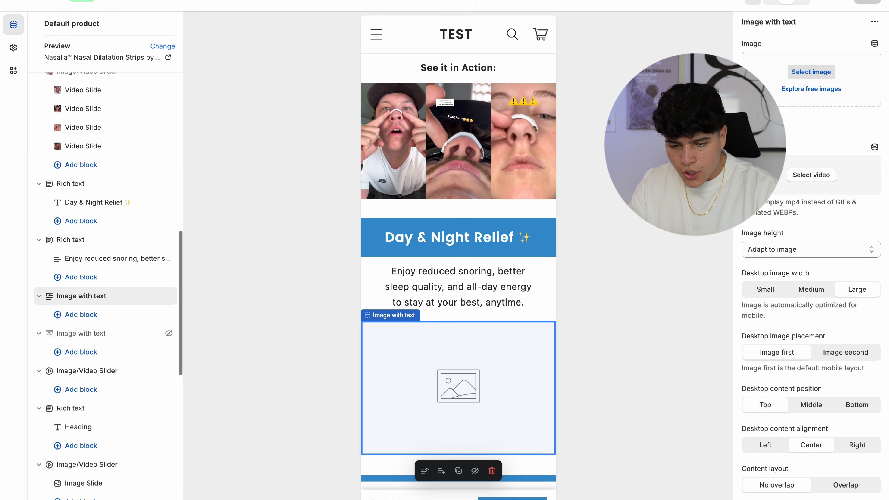
{"action": "left_click", "coordinate": [811, 71]}
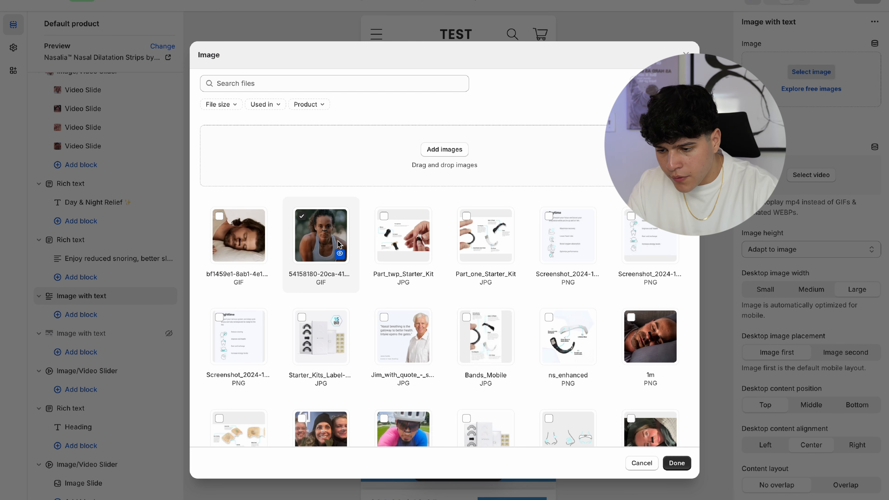
- Apply the athlete GIF to Image with text and the Daytime screenshot as the banner's first image
{"action": "left_click", "coordinate": [676, 464]}
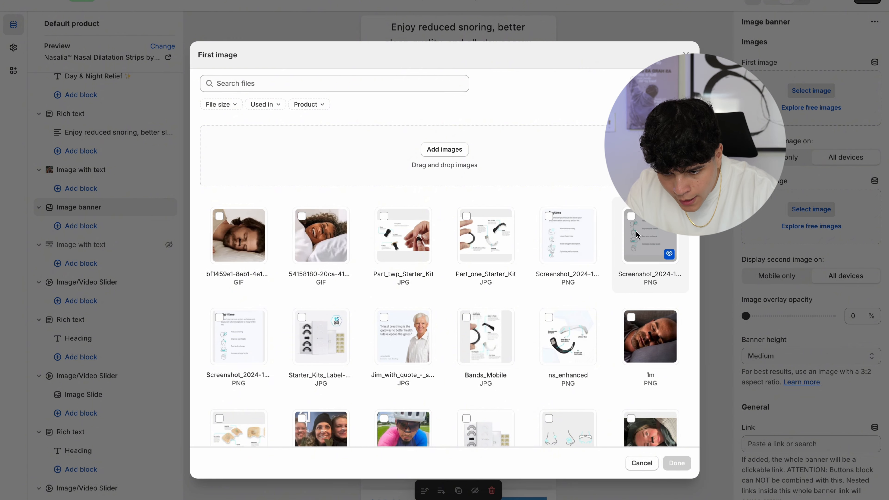
{"action": "left_click", "coordinate": [576, 238]}
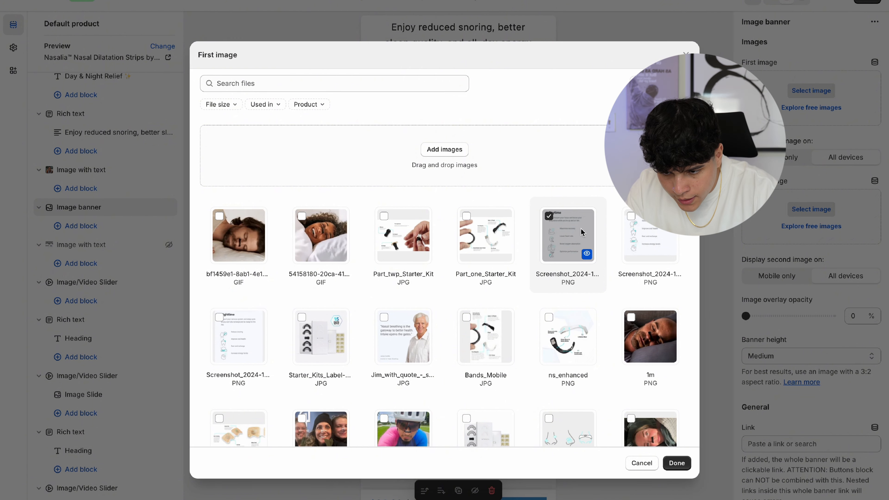
{"action": "left_click", "coordinate": [680, 466]}
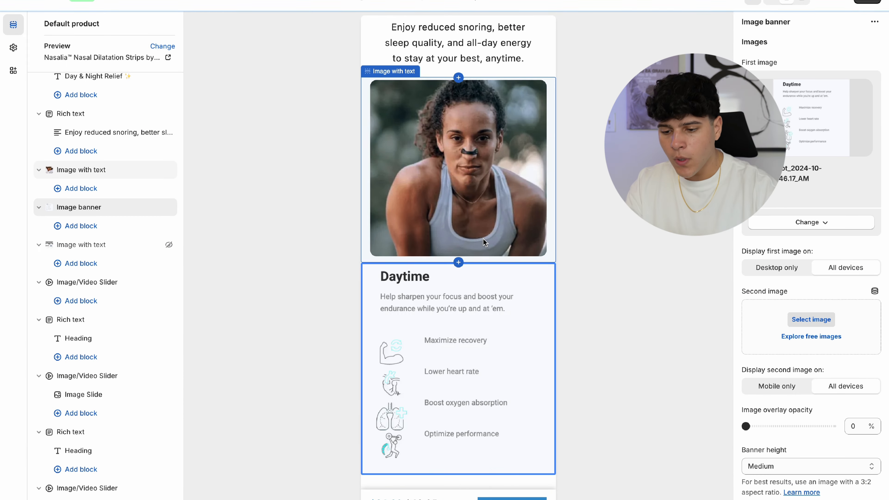
{"action": "scroll", "coordinate": [483, 239], "scroll_direction": "down", "scroll_amount": 1}
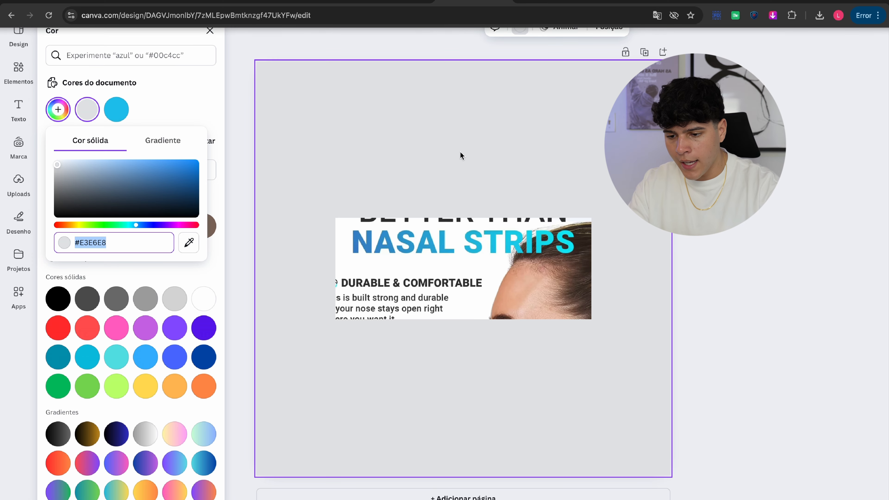
{"action": "left_click", "coordinate": [363, 144]}
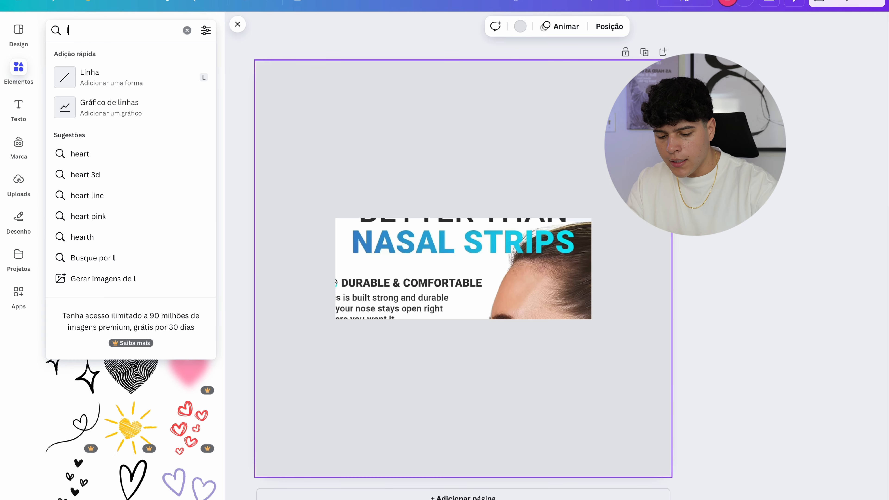
{"action": "type", "text": "ungs"}
{"action": "key", "text": "Return"}
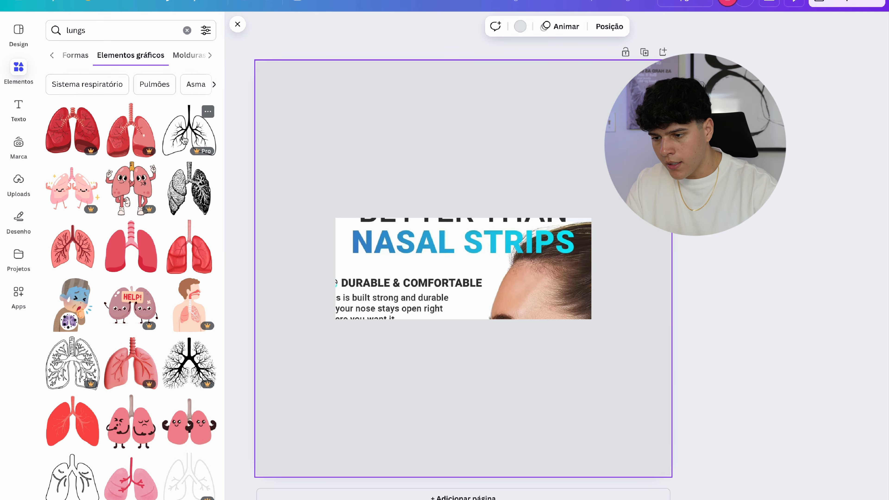
{"action": "left_click_drag", "start_coordinate": [184, 140], "coordinate": [430, 297]}
{"action": "left_click_drag", "start_coordinate": [485, 236], "coordinate": [354, 359]}
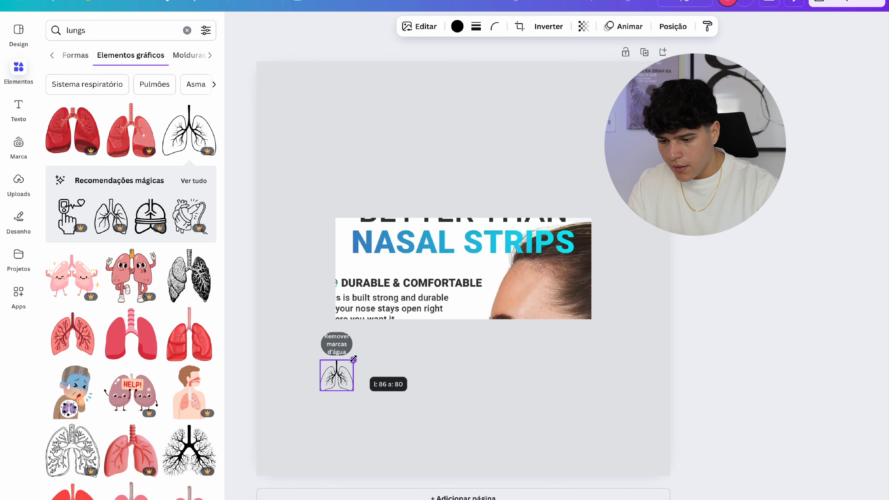
{"action": "left_click_drag", "start_coordinate": [398, 265], "coordinate": [419, 284]}
{"action": "left_click", "coordinate": [18, 109]}
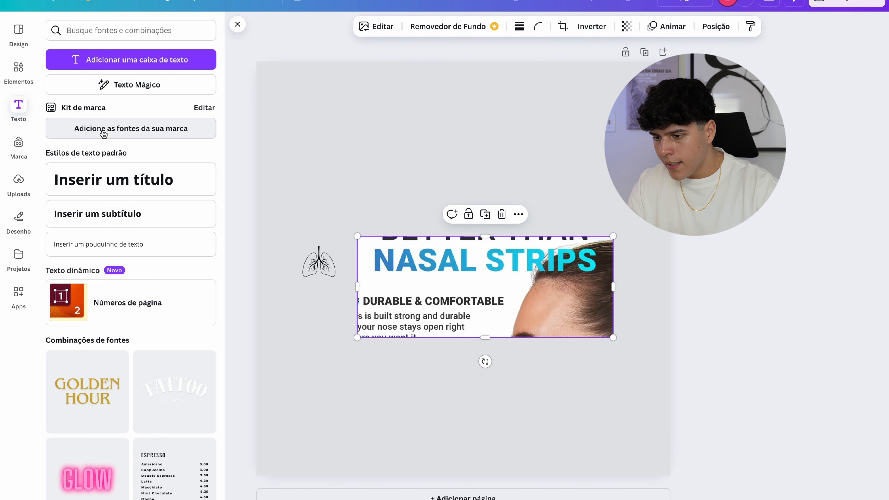
{"action": "left_click", "coordinate": [109, 179]}
{"action": "left_click_drag", "start_coordinate": [560, 410], "coordinate": [553, 381]}
{"action": "left_click", "coordinate": [625, 377]}
{"action": "left_click_drag", "start_coordinate": [478, 391], "coordinate": [478, 180]}
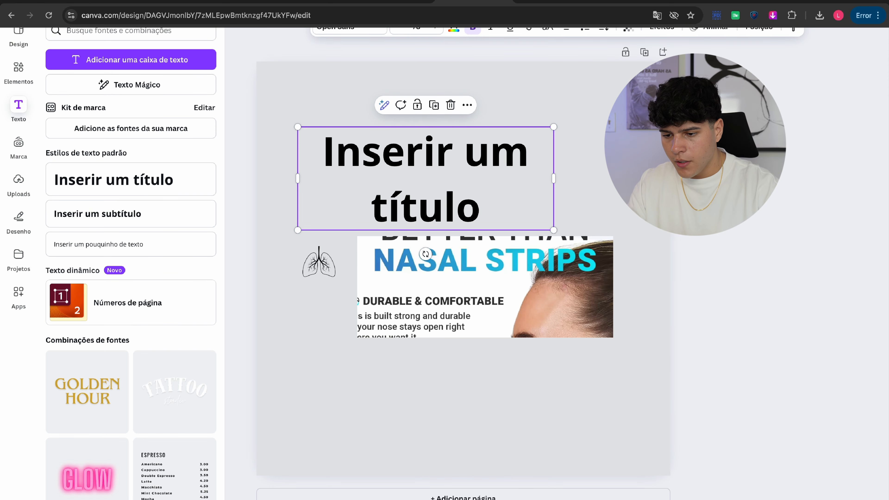
{"action": "double_click", "coordinate": [428, 153]}
{"action": "type", "text": "Day Time"}
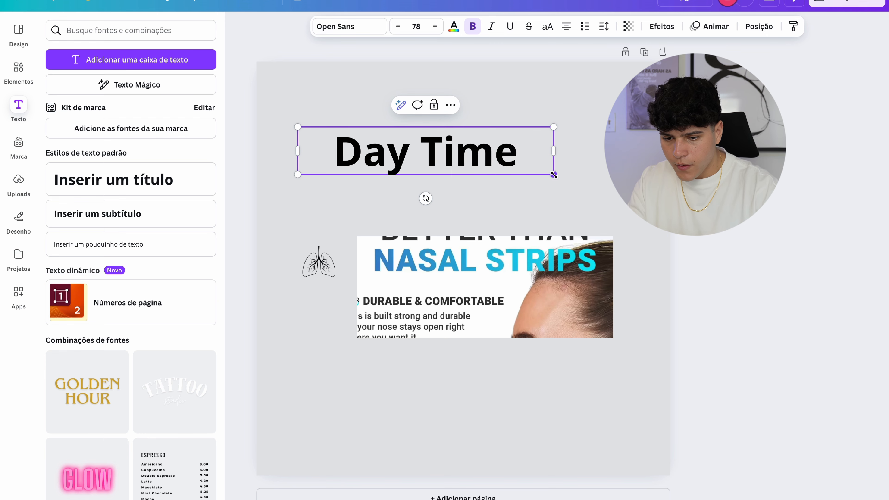
{"action": "left_click_drag", "start_coordinate": [553, 174], "coordinate": [350, 209]}
{"action": "left_click", "coordinate": [385, 201]}
{"action": "left_click", "coordinate": [358, 179]}
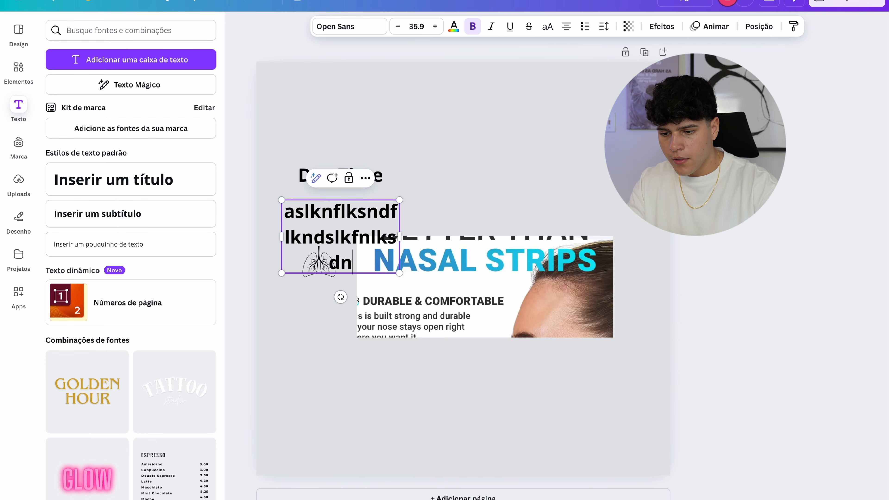
{"action": "left_click_drag", "start_coordinate": [398, 233], "coordinate": [491, 239]}
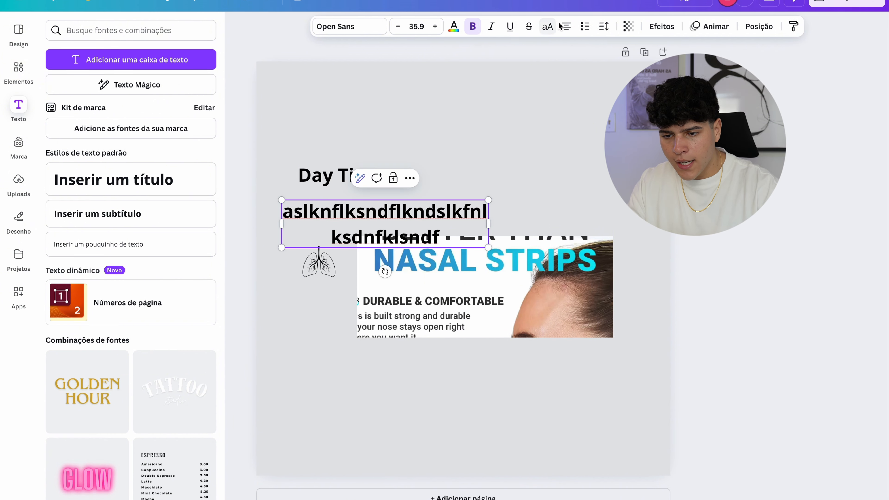
{"action": "double_click", "coordinate": [387, 218]}
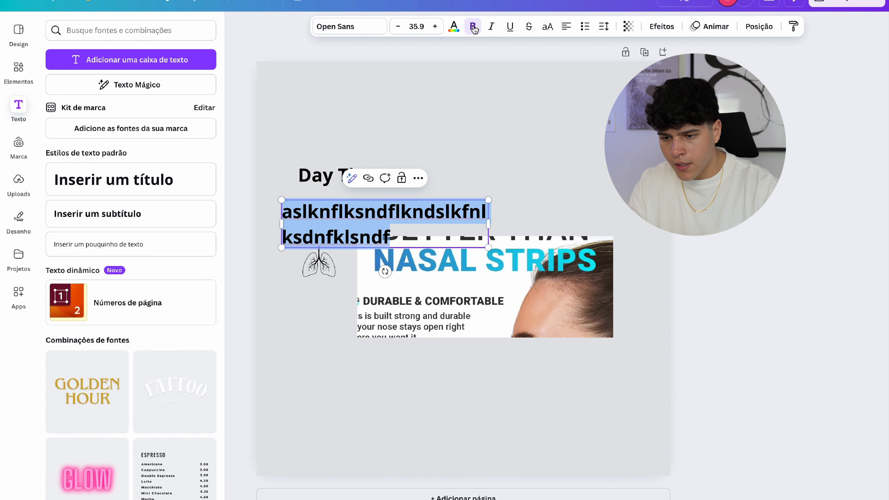
{"action": "left_click_drag", "start_coordinate": [487, 247], "coordinate": [400, 227]}
{"action": "left_click_drag", "start_coordinate": [471, 216], "coordinate": [478, 218]}
{"action": "left_click", "coordinate": [485, 217]}
{"action": "left_click_drag", "start_coordinate": [402, 207], "coordinate": [419, 201]}
{"action": "left_click_drag", "start_coordinate": [482, 282], "coordinate": [517, 307]}
{"action": "key", "text": "Delete"}
{"action": "left_click", "coordinate": [324, 273]}
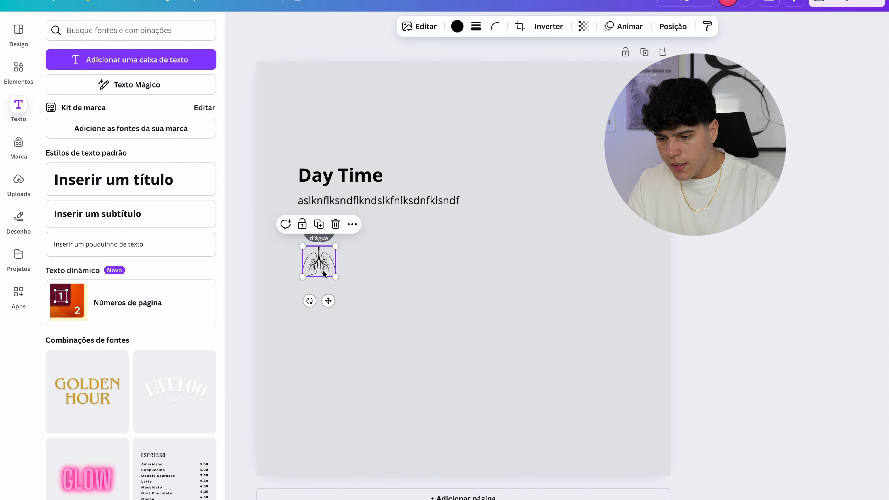
{"action": "left_click", "coordinate": [317, 331]}
{"action": "left_click", "coordinate": [363, 201]}
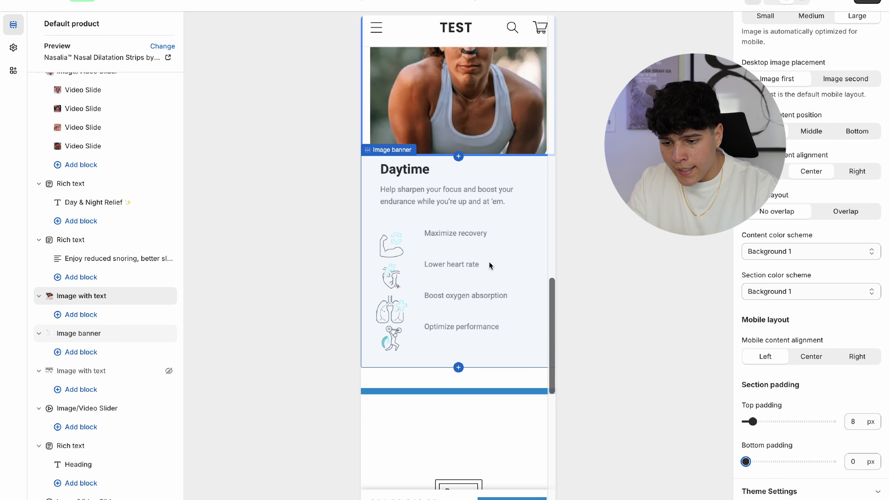
- Duplicate the sleeping-woman Image with text section below the hidden one and give it the nose-strip man GIF
{"action": "scroll", "coordinate": [489, 261], "scroll_direction": "up", "scroll_amount": 7}
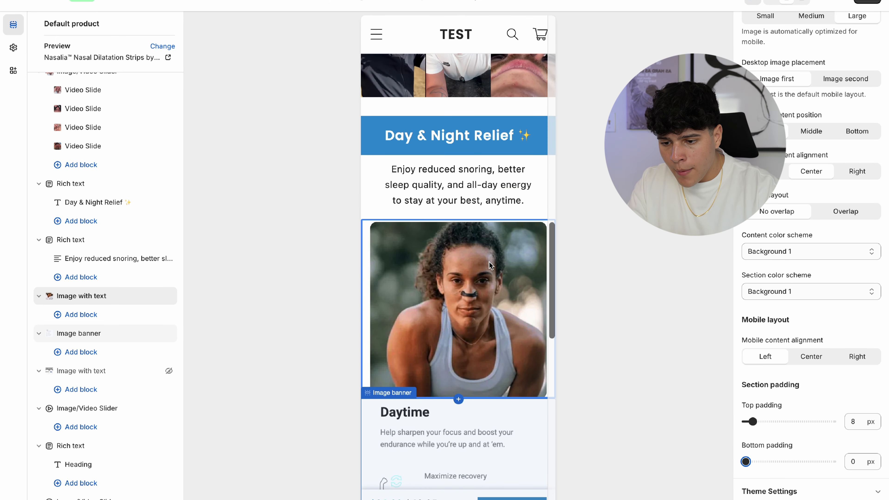
{"action": "scroll", "coordinate": [489, 261], "scroll_direction": "down", "scroll_amount": 3}
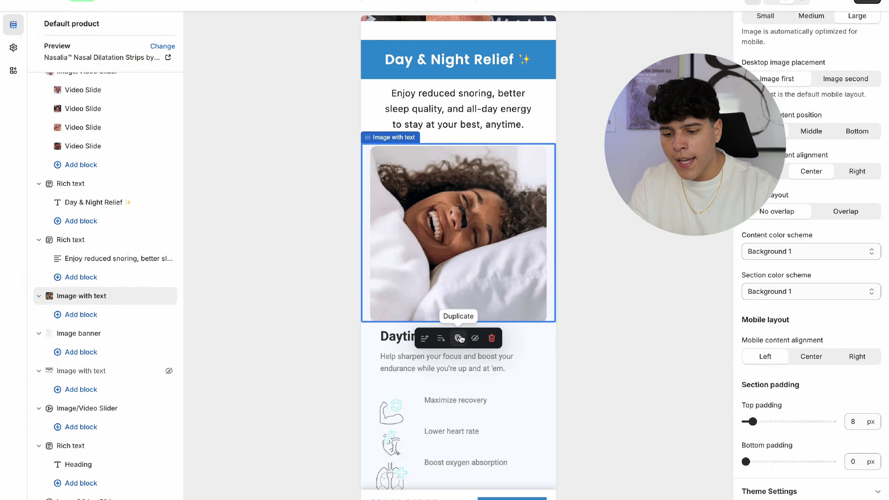
{"action": "left_click", "coordinate": [459, 339]}
{"action": "scroll", "coordinate": [462, 340], "scroll_direction": "down", "scroll_amount": 3}
{"action": "left_click_drag", "start_coordinate": [51, 298], "coordinate": [52, 370]}
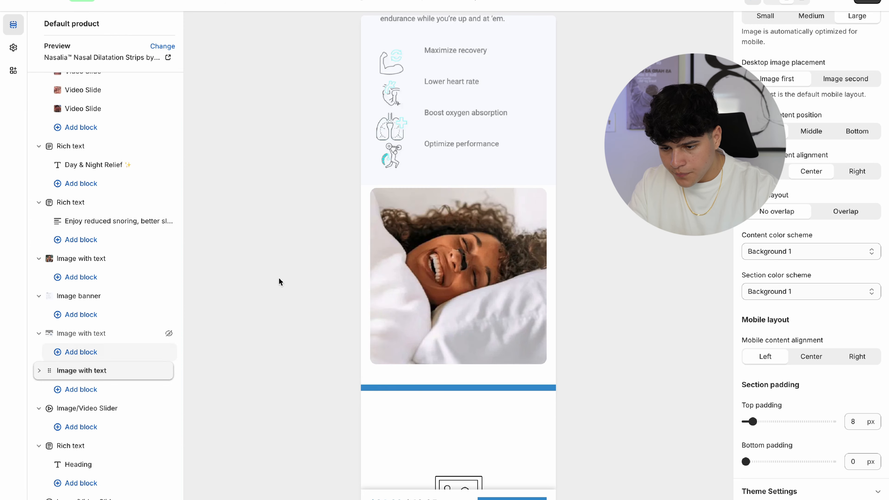
{"action": "left_click", "coordinate": [425, 287]}
{"action": "left_click", "coordinate": [782, 204]}
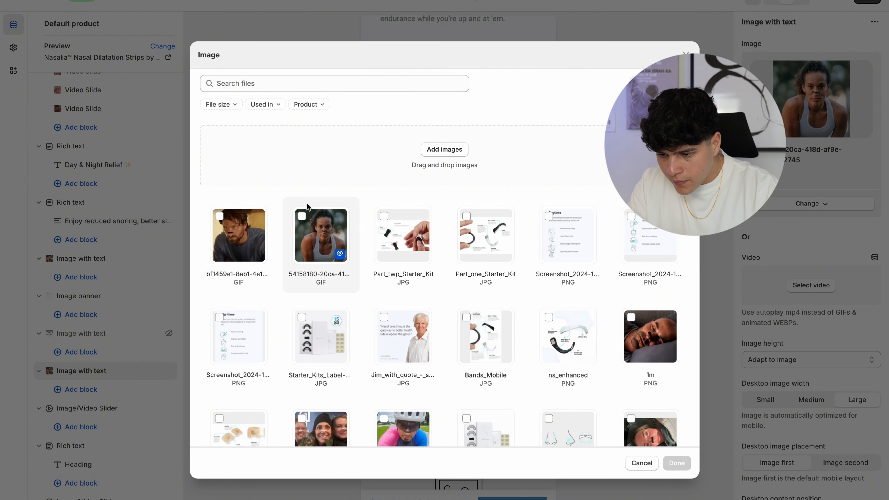
{"action": "left_click", "coordinate": [219, 216]}
{"action": "left_click", "coordinate": [673, 466]}
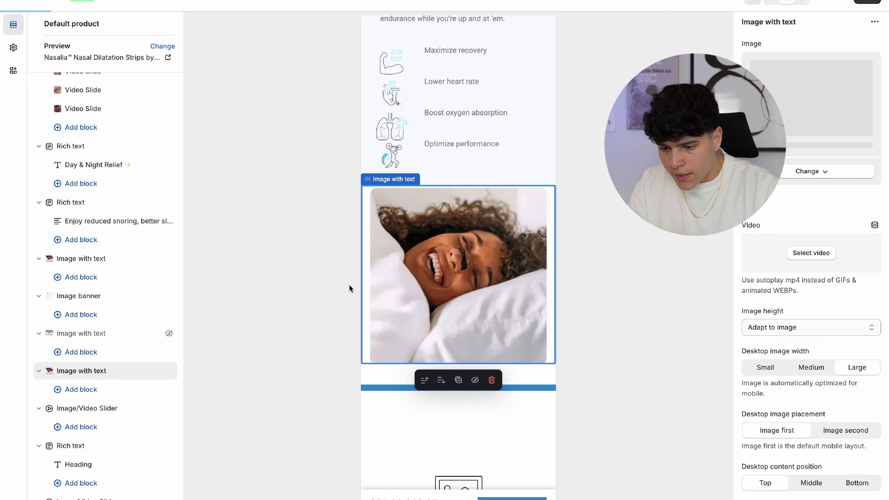
- Duplicate the Daytime image banner below the GIF section and replace its first image with the Nighttime screenshot
{"action": "left_click", "coordinate": [429, 140]}
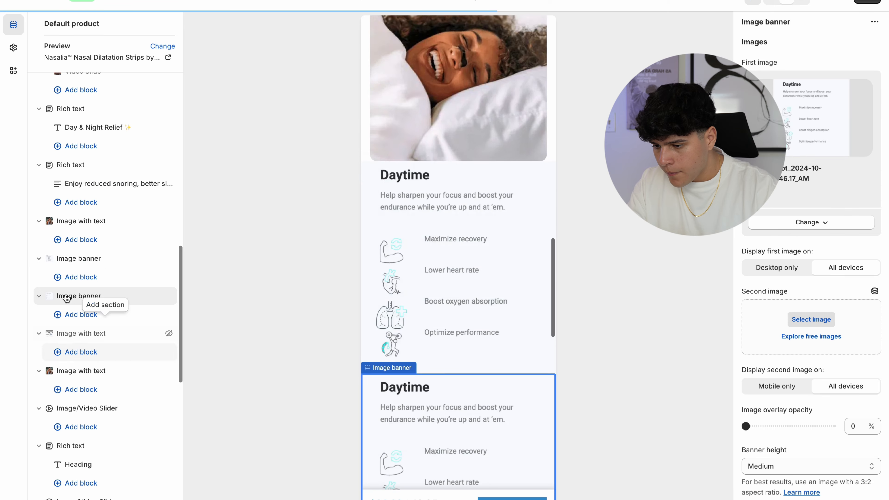
{"action": "left_click_drag", "start_coordinate": [50, 296], "coordinate": [50, 347]}
{"action": "left_click", "coordinate": [811, 222]}
{"action": "left_click", "coordinate": [782, 241]}
{"action": "left_click", "coordinate": [574, 213]}
{"action": "left_click", "coordinate": [238, 336]}
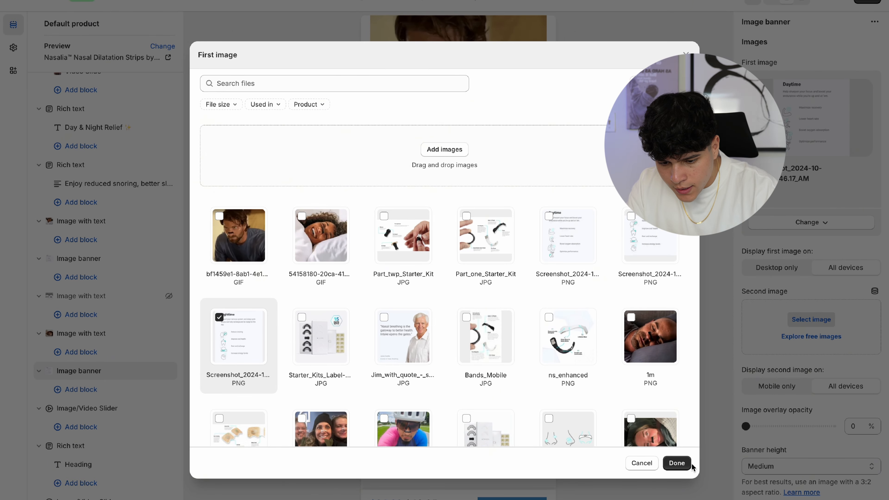
{"action": "left_click", "coordinate": [686, 467]}
{"action": "scroll", "coordinate": [447, 249], "scroll_direction": "up", "scroll_amount": 3}
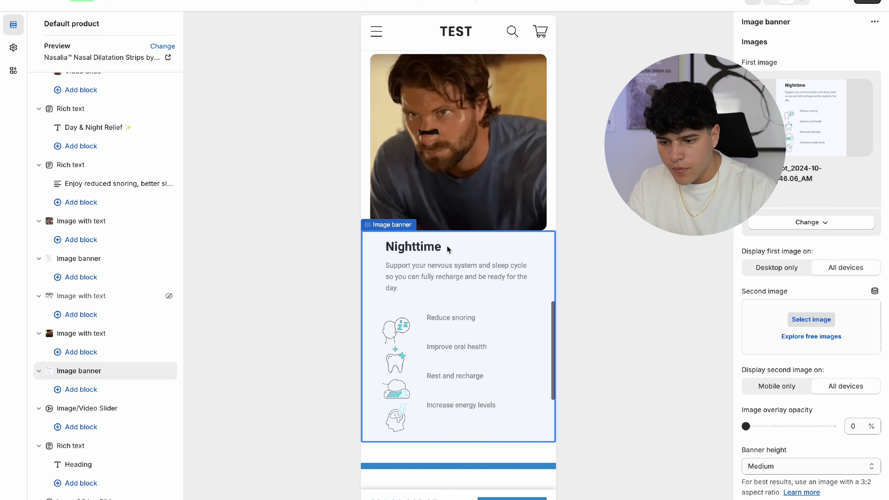
- Check the new GIF and Nighttime sections, then add an empty Image banner beneath the Nighttime banner
{"action": "scroll", "coordinate": [447, 245], "scroll_direction": "up", "scroll_amount": 2}
{"action": "left_click", "coordinate": [496, 226]}
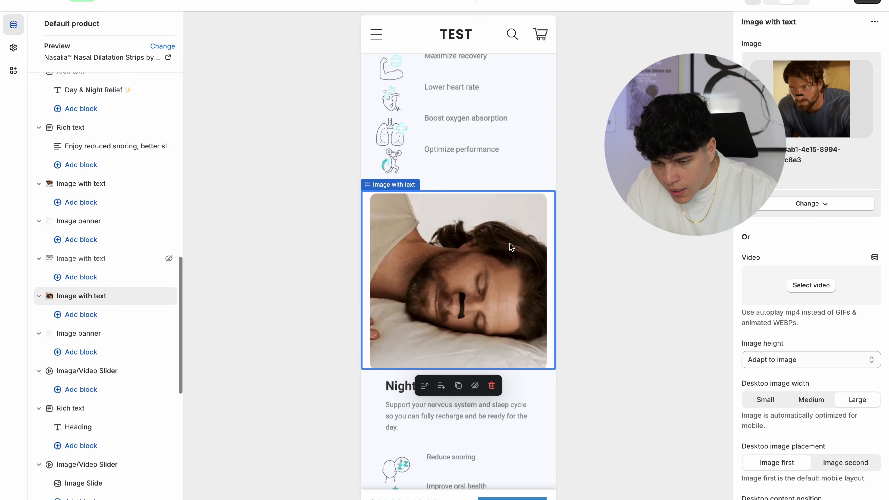
{"action": "left_click", "coordinate": [540, 147]}
{"action": "scroll", "coordinate": [539, 147], "scroll_direction": "up", "scroll_amount": 2}
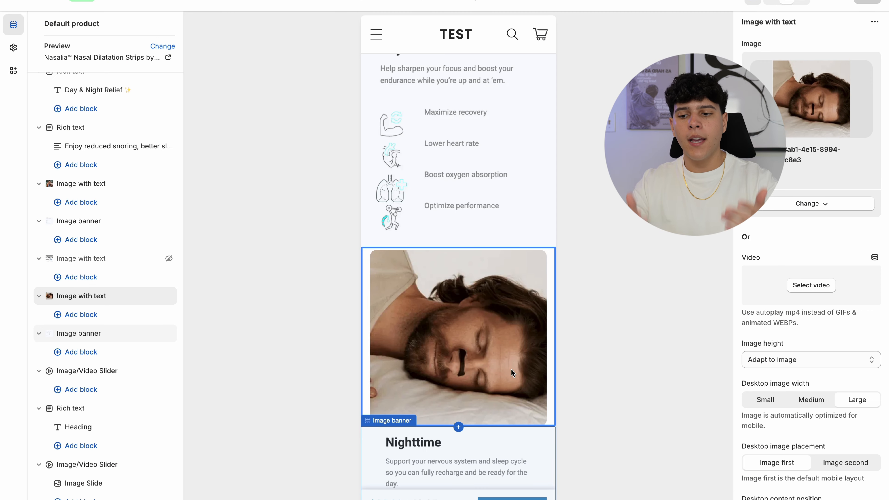
{"action": "scroll", "coordinate": [511, 372], "scroll_direction": "down", "scroll_amount": 3}
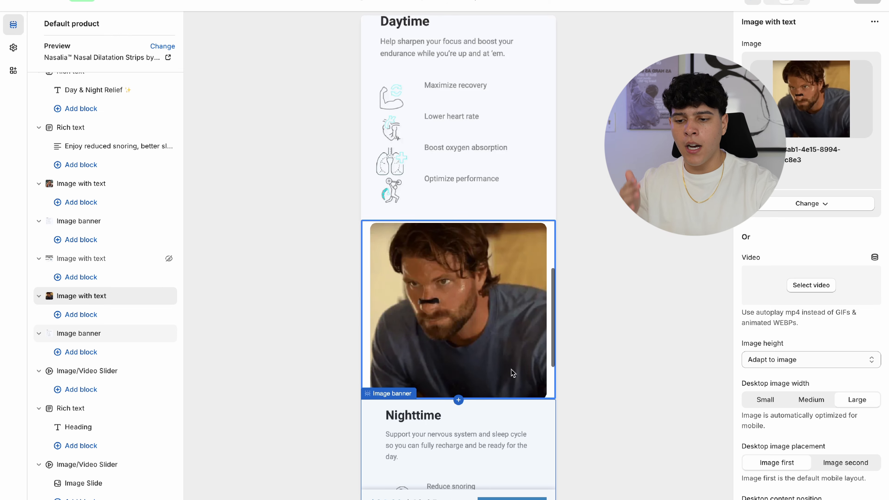
{"action": "scroll", "coordinate": [511, 370], "scroll_direction": "down", "scroll_amount": 5}
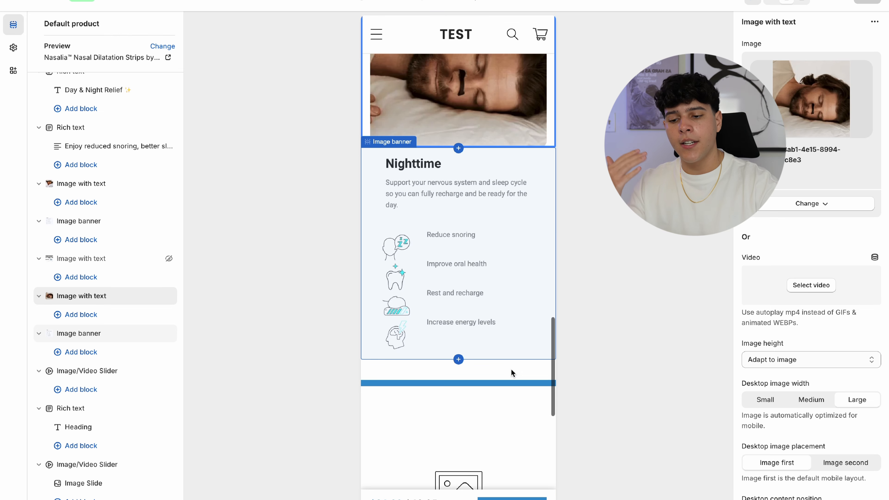
{"action": "scroll", "coordinate": [459, 306], "scroll_direction": "up", "scroll_amount": 2}
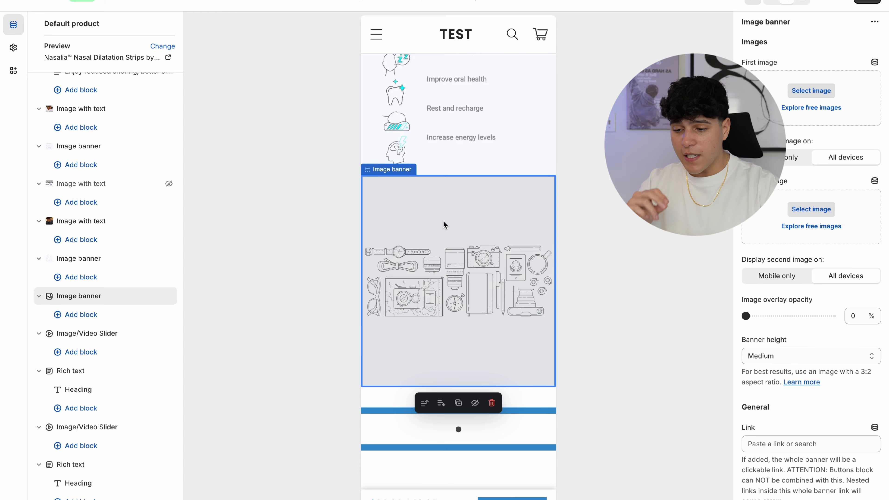
{"action": "scroll", "coordinate": [443, 224], "scroll_direction": "up", "scroll_amount": 3}
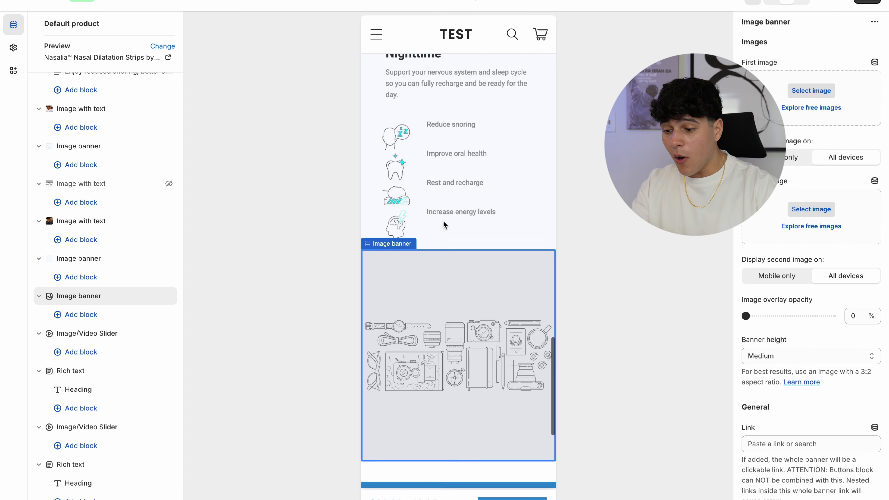
{"action": "scroll", "coordinate": [441, 264], "scroll_direction": "up", "scroll_amount": 1}
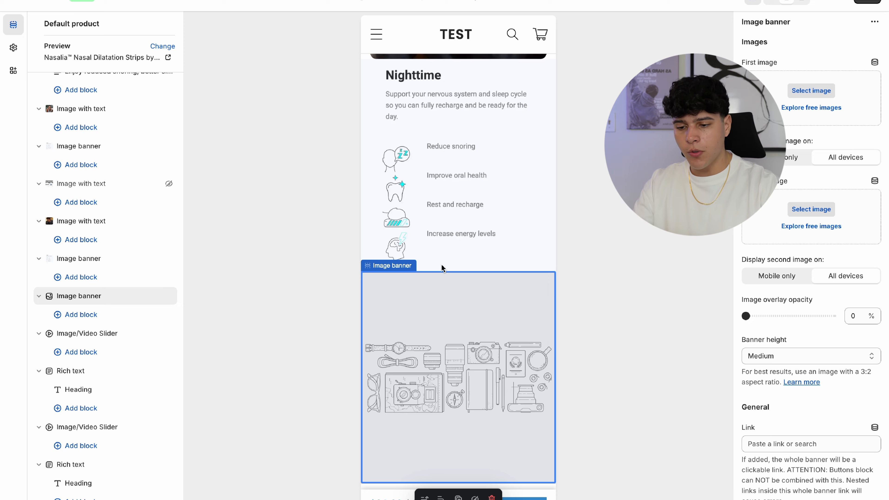
{"action": "scroll", "coordinate": [441, 266], "scroll_direction": "up", "scroll_amount": 5}
{"action": "scroll", "coordinate": [441, 266], "scroll_direction": "down", "scroll_amount": 3}
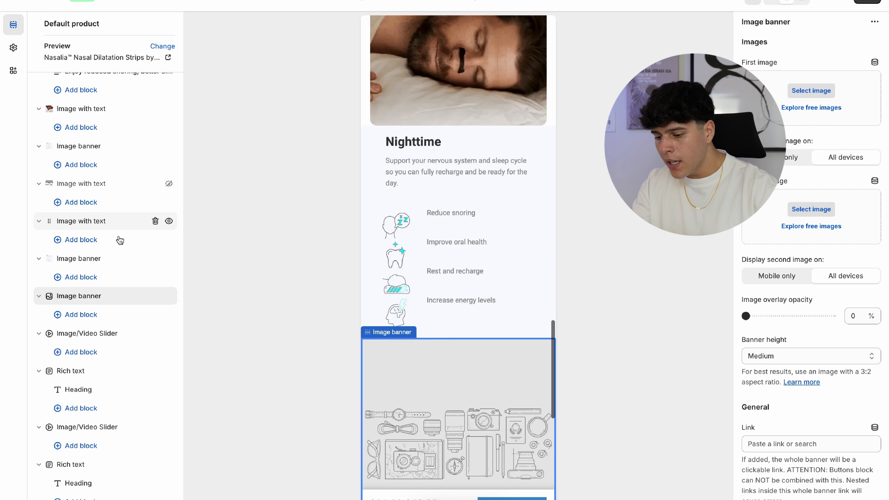
{"action": "scroll", "coordinate": [113, 345], "scroll_direction": "down", "scroll_amount": 10}
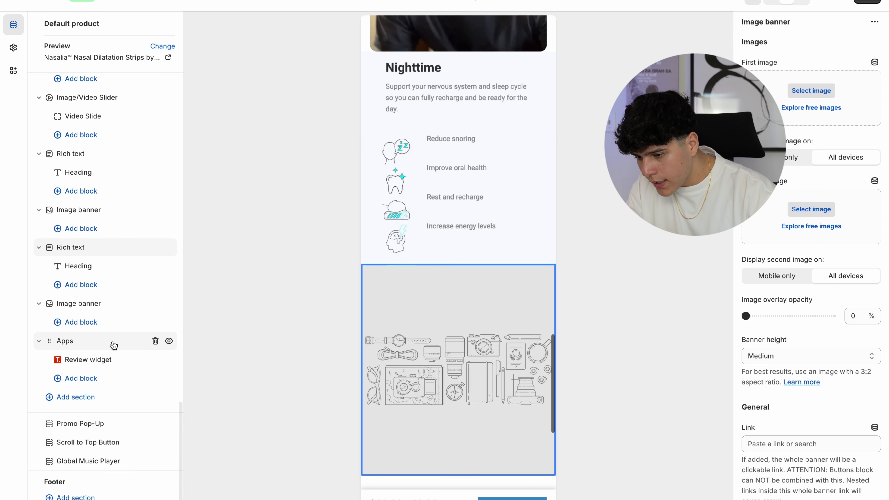
{"action": "left_click", "coordinate": [74, 408]}
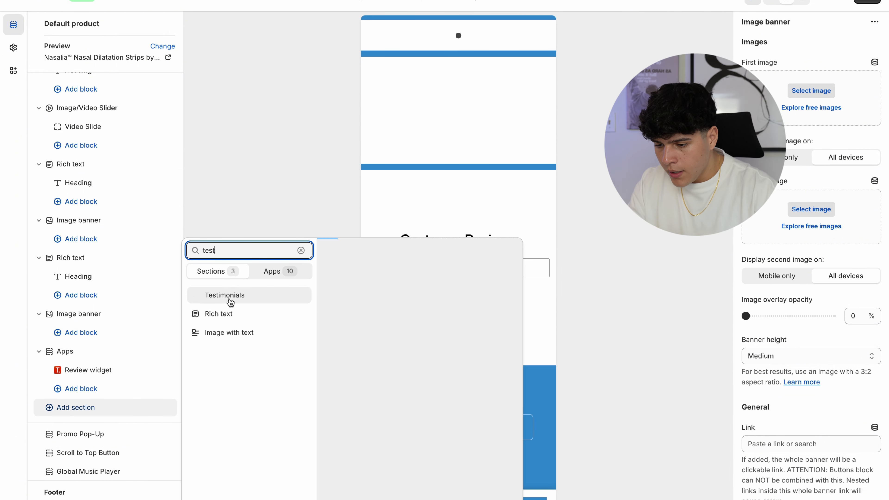
- Add a Testimonials section and move it right below the Nighttime section
{"action": "left_click", "coordinate": [229, 302]}
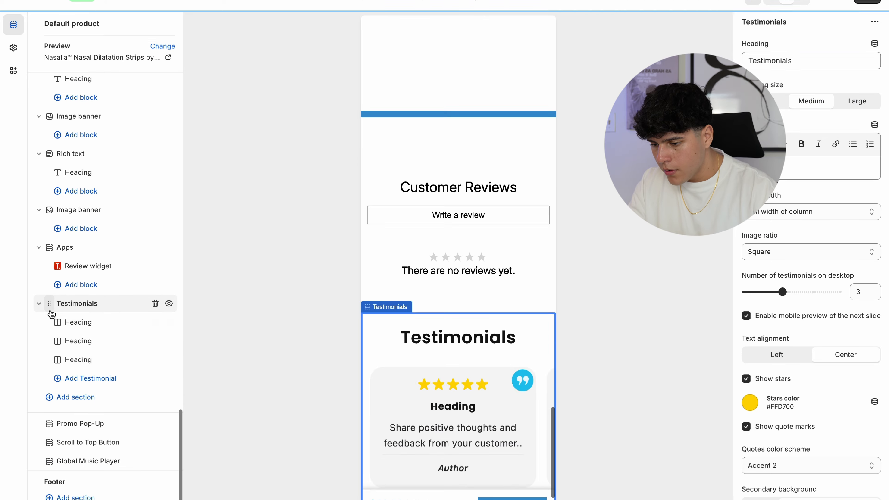
{"action": "left_click_drag", "start_coordinate": [57, 302], "coordinate": [105, 189]}
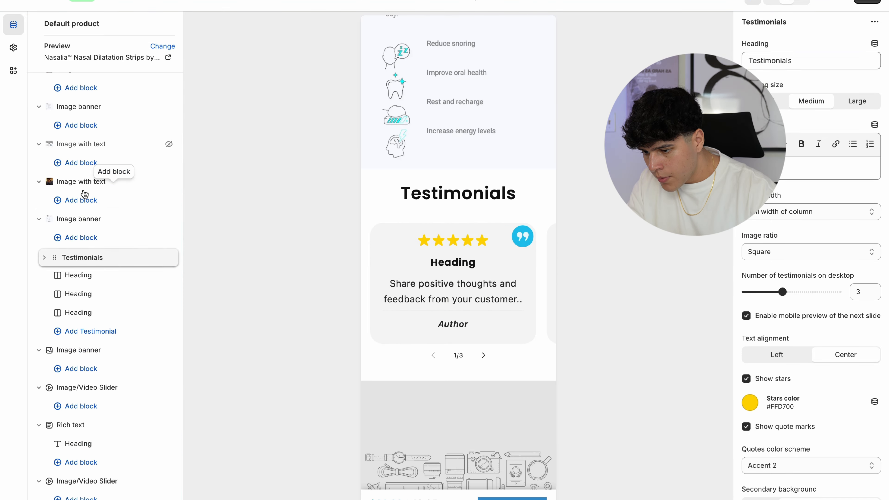
{"action": "scroll", "coordinate": [515, 231], "scroll_direction": "up", "scroll_amount": 1}
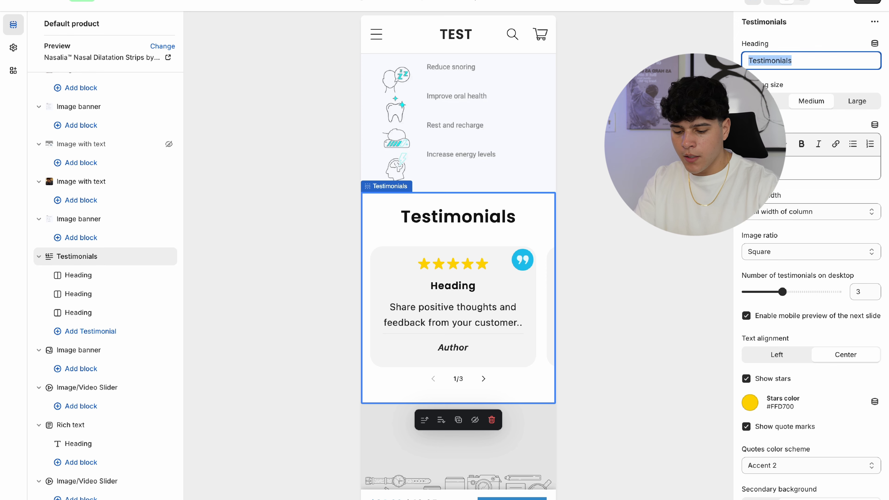
- Clear the Testimonials heading so it is left blank
{"action": "type", "text": "VIR"}
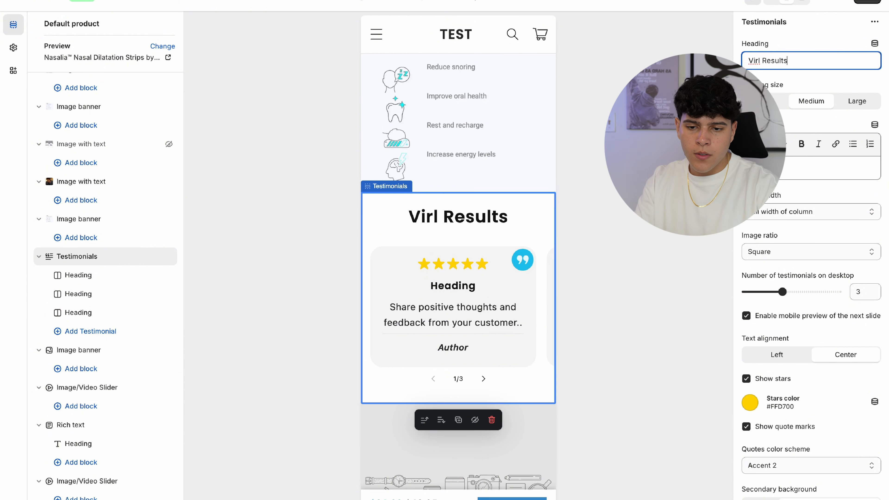
{"action": "key", "text": "BackSpace"}
{"action": "type", "text": "all"}
{"action": "key", "text": "BackSpace"}
{"action": "key", "text": "BackSpace"}
{"action": "type", "text": "ra"}
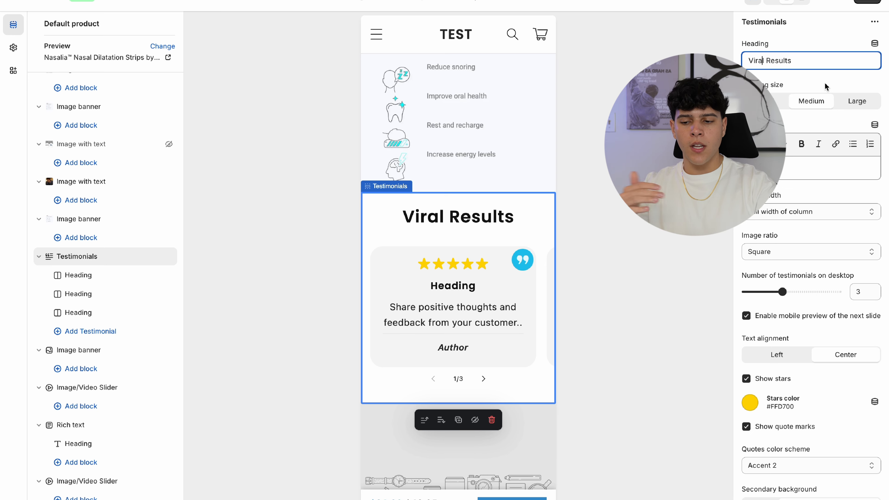
{"action": "key", "text": "ctrl+a"}
{"action": "type", "text": "\\"}
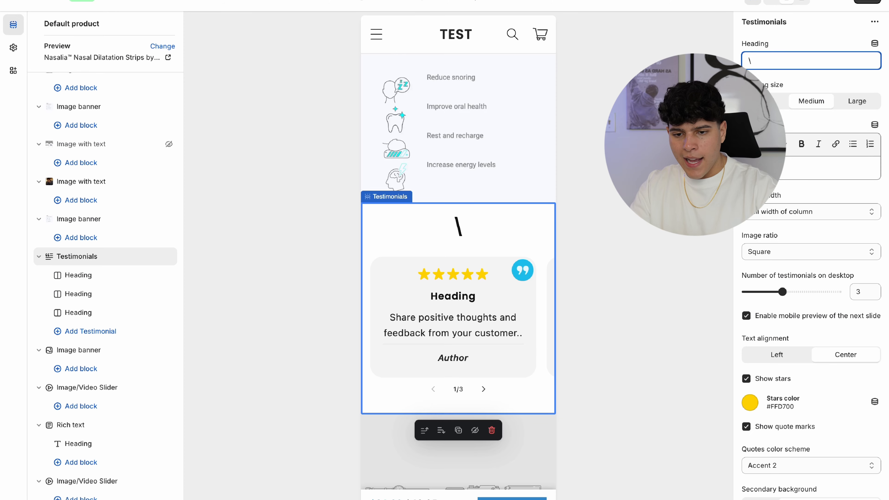
{"action": "key", "text": "BackSpace"}
{"action": "scroll", "coordinate": [463, 171], "scroll_direction": "up", "scroll_amount": 15}
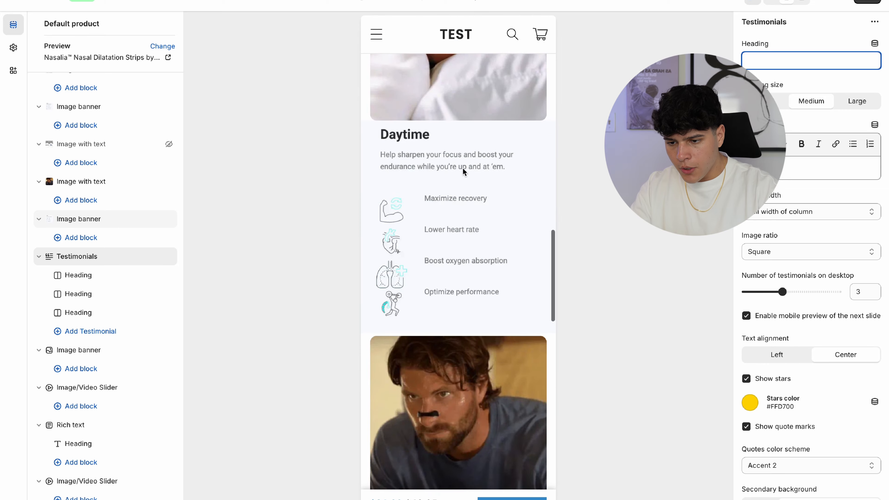
- Place a copy of the Day & Night Relief banner above Testimonials and open the first testimonial card
{"action": "left_click", "coordinate": [374, 213]}
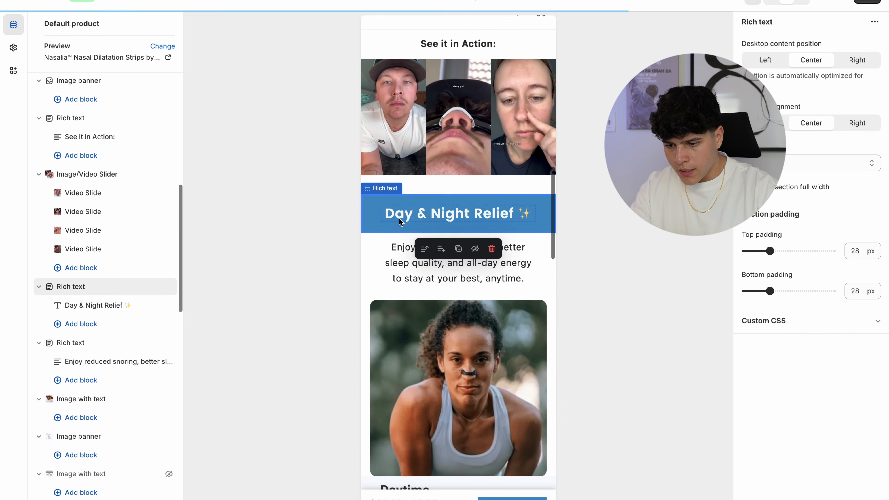
{"action": "scroll", "coordinate": [462, 210], "scroll_direction": "down", "scroll_amount": 12}
{"action": "scroll", "coordinate": [454, 121], "scroll_direction": "up", "scroll_amount": 6}
{"action": "scroll", "coordinate": [454, 120], "scroll_direction": "up", "scroll_amount": 8}
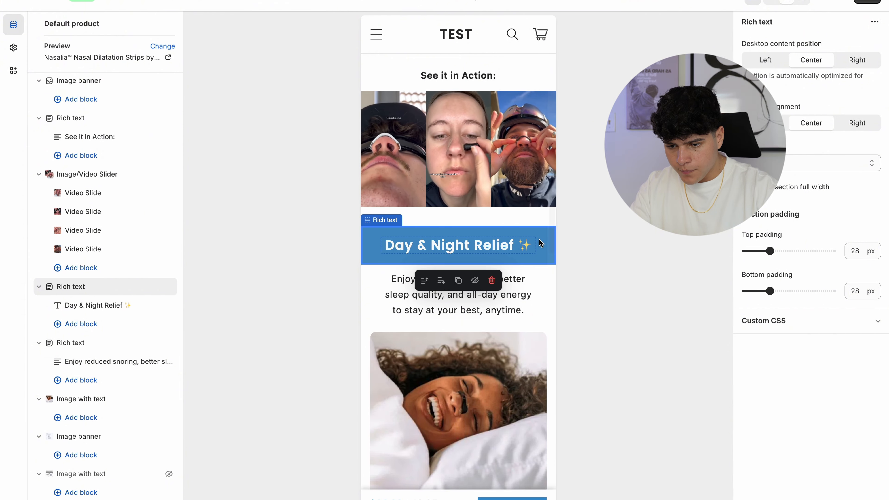
{"action": "left_click", "coordinate": [459, 280]}
{"action": "left_click_drag", "start_coordinate": [73, 293], "coordinate": [85, 410]}
{"action": "left_click", "coordinate": [507, 146]}
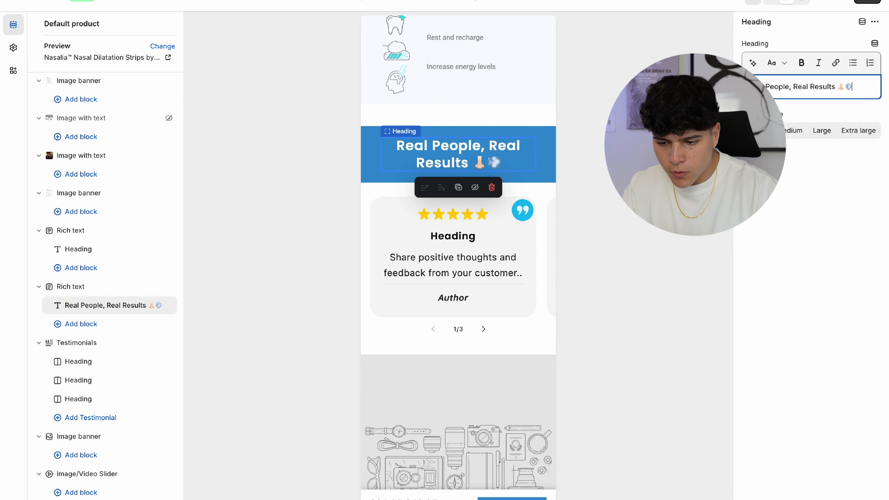
{"action": "left_click", "coordinate": [454, 259]}
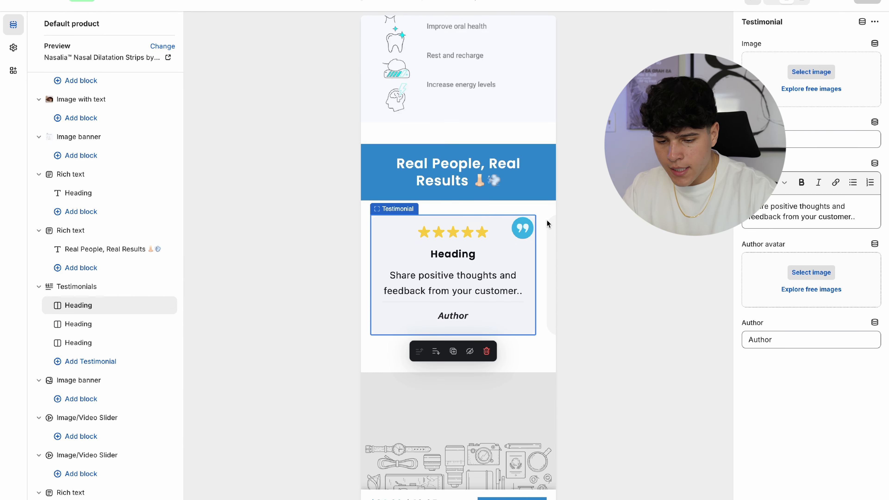
- Give the first testimonial the three-women photo and the second the woman-lying-down photo
{"action": "left_click", "coordinate": [799, 73]}
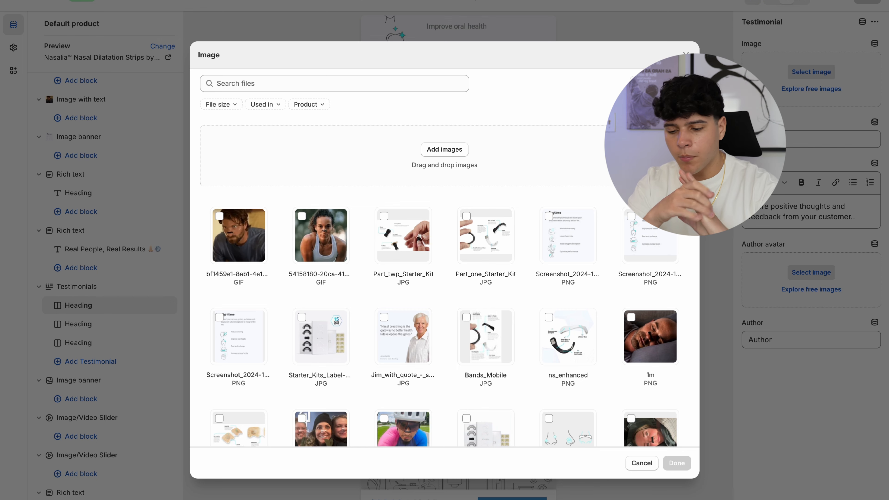
{"action": "scroll", "coordinate": [522, 218], "scroll_direction": "down", "scroll_amount": 3}
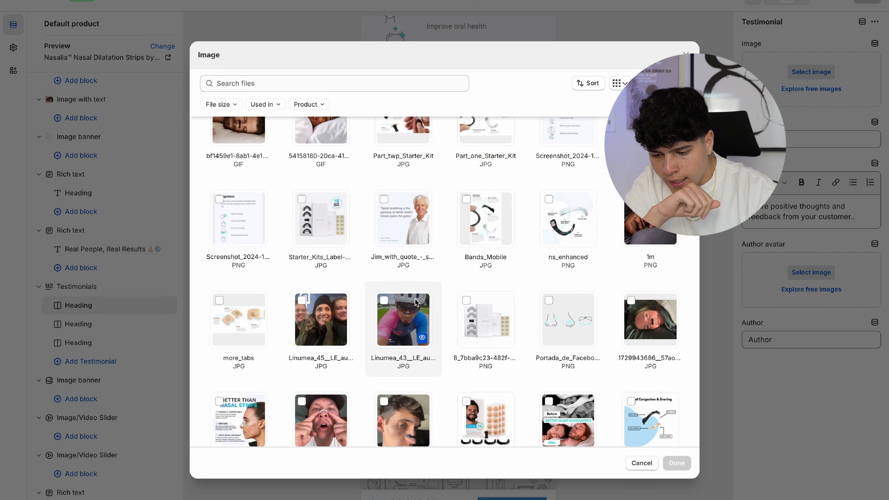
{"action": "left_click", "coordinate": [347, 317]}
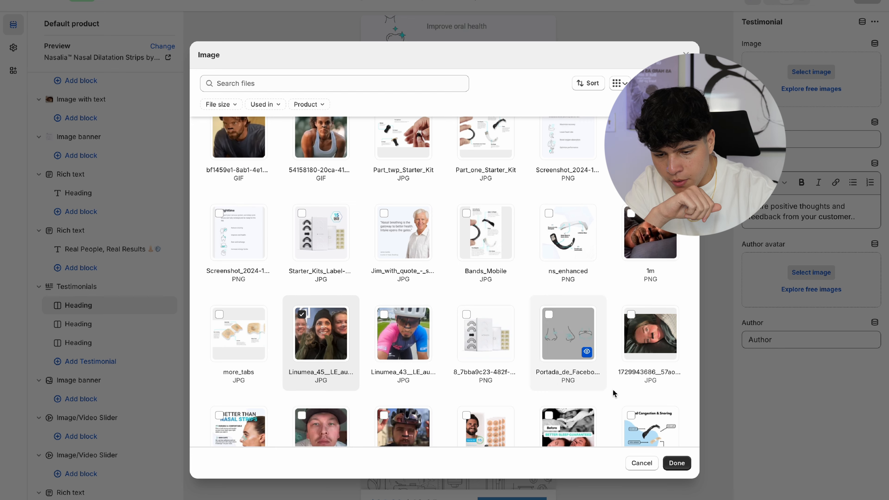
{"action": "left_click", "coordinate": [675, 464]}
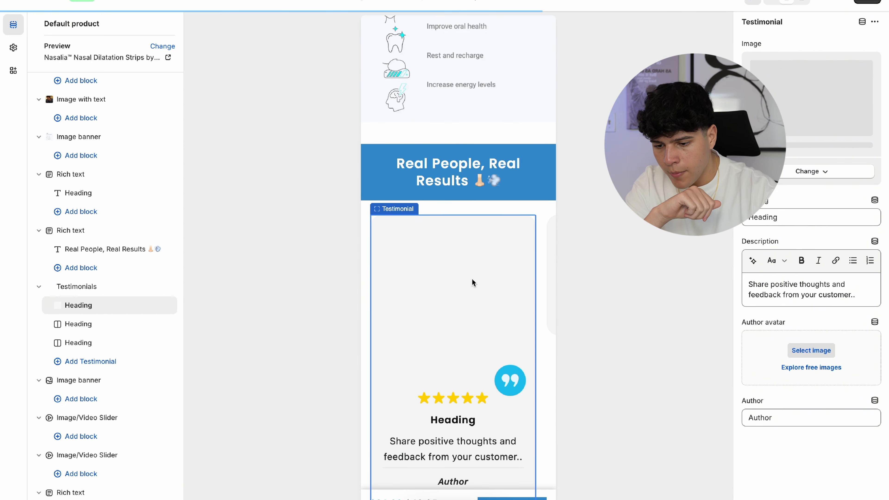
{"action": "left_click", "coordinate": [82, 324]}
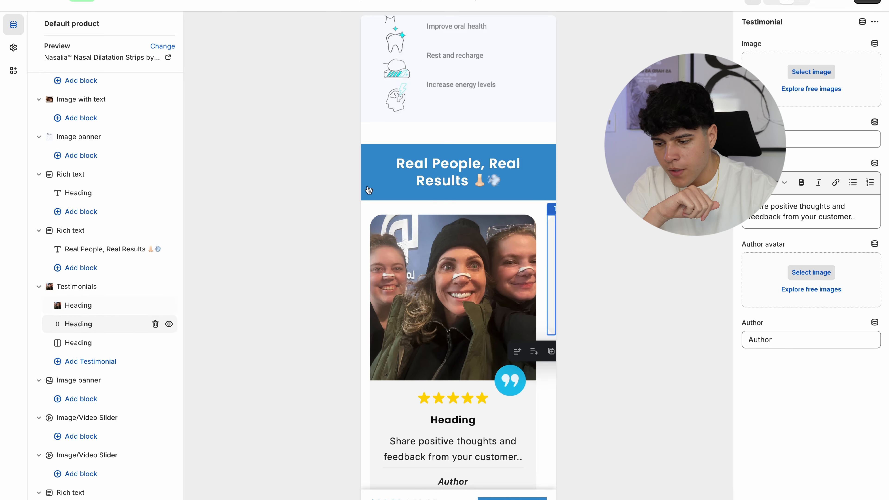
{"action": "left_click", "coordinate": [805, 81]}
{"action": "scroll", "coordinate": [651, 350], "scroll_direction": "down", "scroll_amount": 3}
{"action": "left_click", "coordinate": [667, 397]}
{"action": "left_click", "coordinate": [677, 463]}
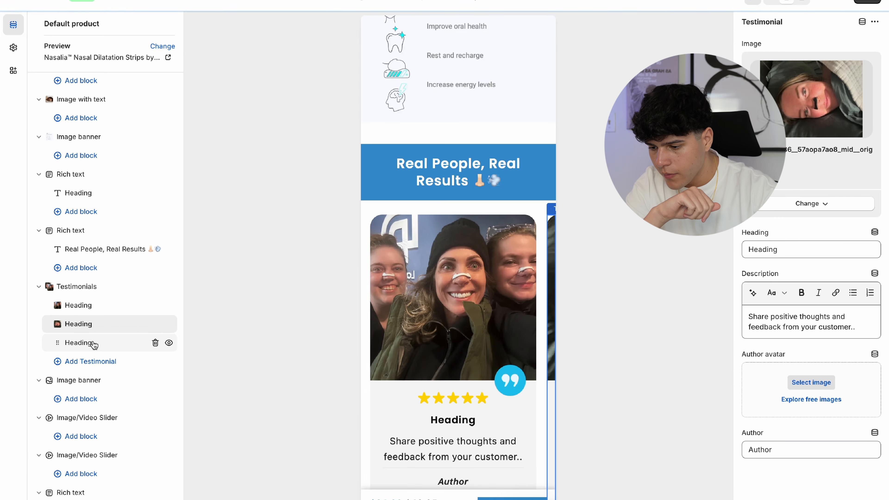
- Give the third testimonial the cyclist photo, then switch to the ChatGPT conversation
{"action": "left_click", "coordinate": [93, 341]}
{"action": "left_click", "coordinate": [803, 71]}
{"action": "scroll", "coordinate": [623, 333], "scroll_direction": "down", "scroll_amount": 3}
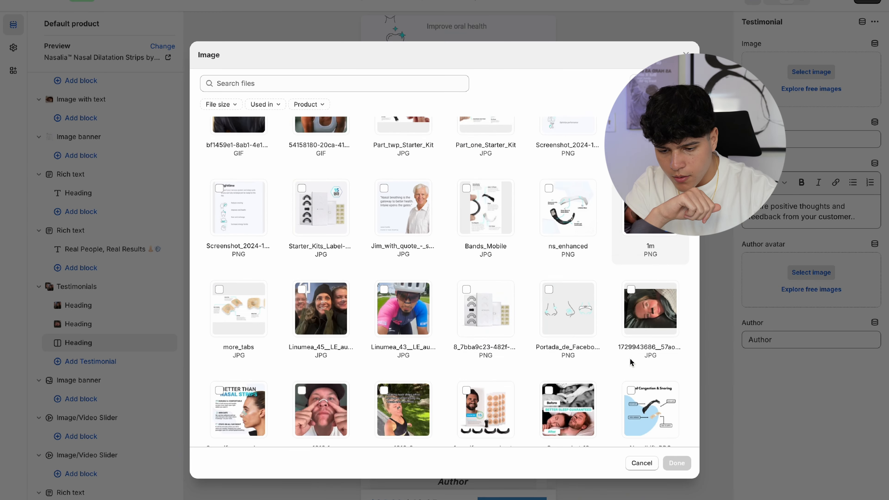
{"action": "left_click", "coordinate": [422, 311]}
{"action": "left_click", "coordinate": [677, 463]}
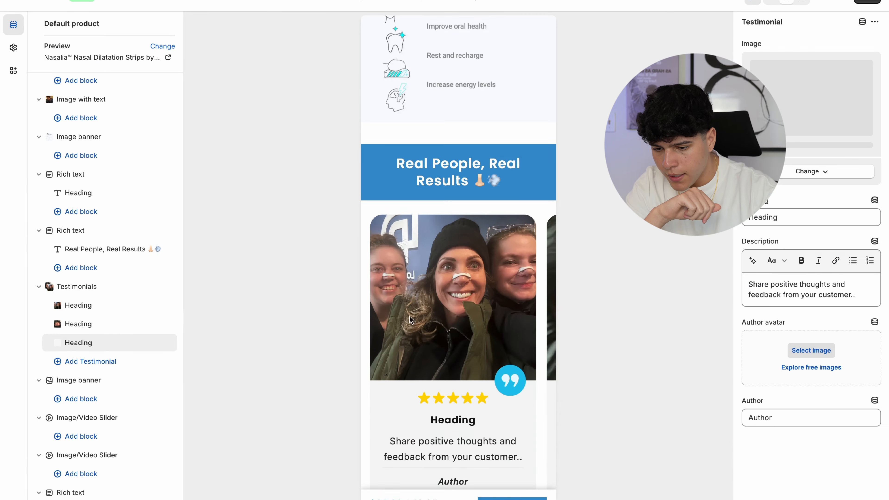
{"action": "scroll", "coordinate": [408, 296], "scroll_direction": "up", "scroll_amount": 1}
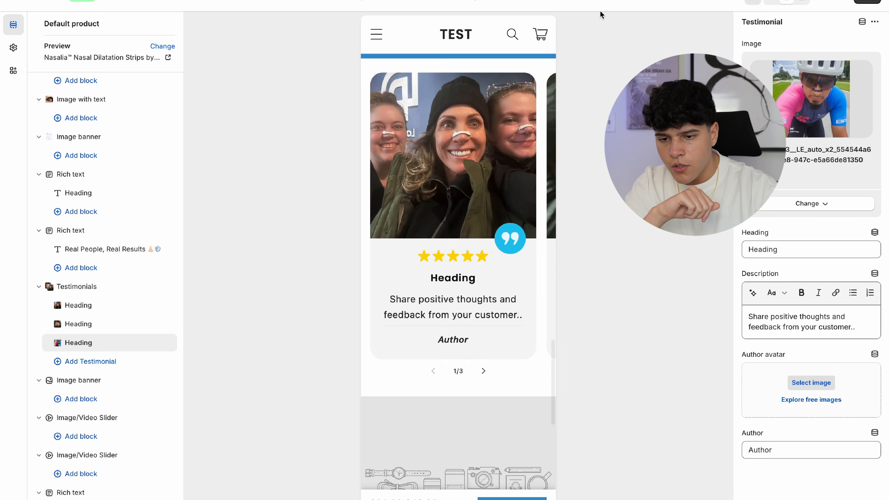
{"action": "left_click", "coordinate": [630, 2]}
{"action": "left_click", "coordinate": [323, 266]}
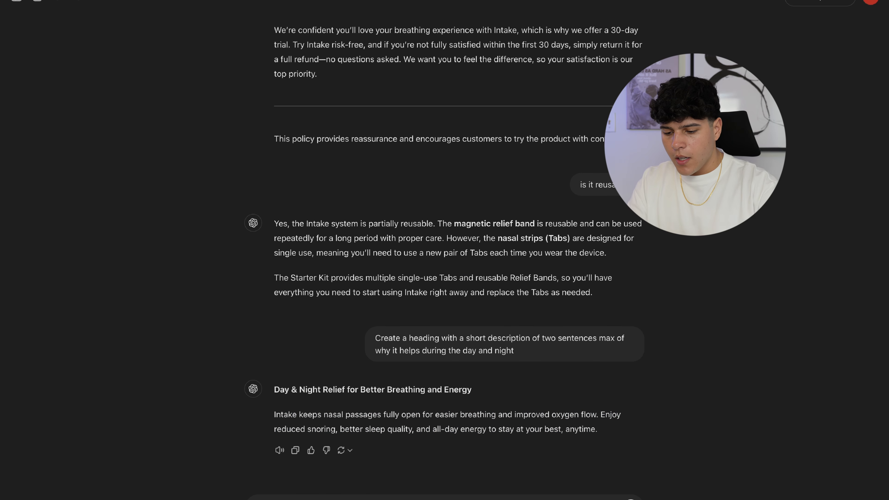
- Ask ChatGPT for three casual, equal-length testimonials of at most two sentences each
{"action": "type", "text": "please give me 3 testimonals for this product, make sure they have the exact same"}
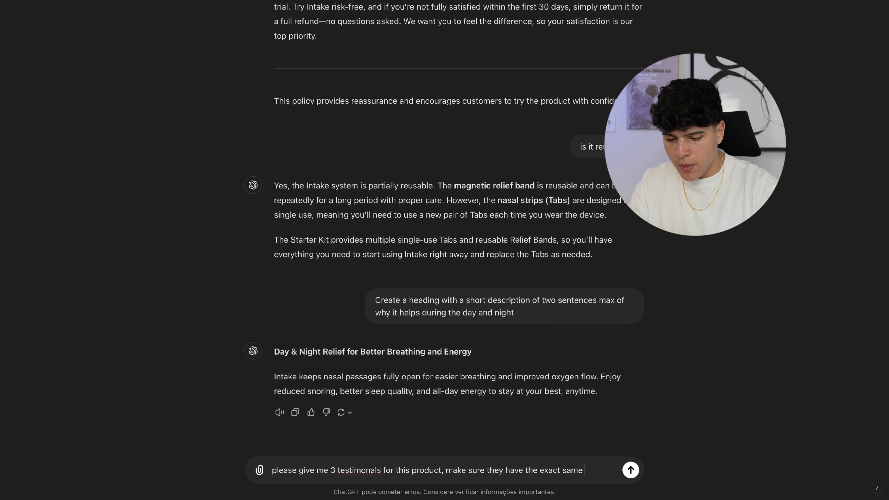
{"action": "type", "text": "unt of letters. 2 sentences max. Make sure its believable and not too formal"}
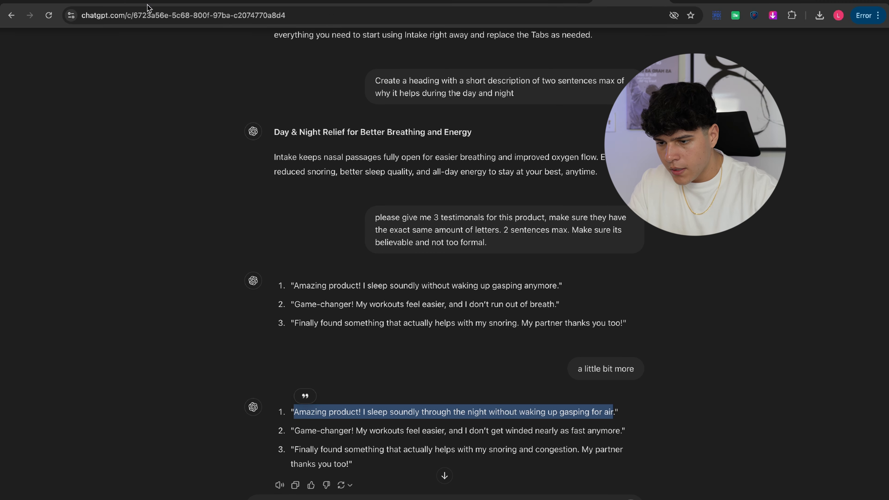
{"action": "left_click", "coordinate": [145, 2]}
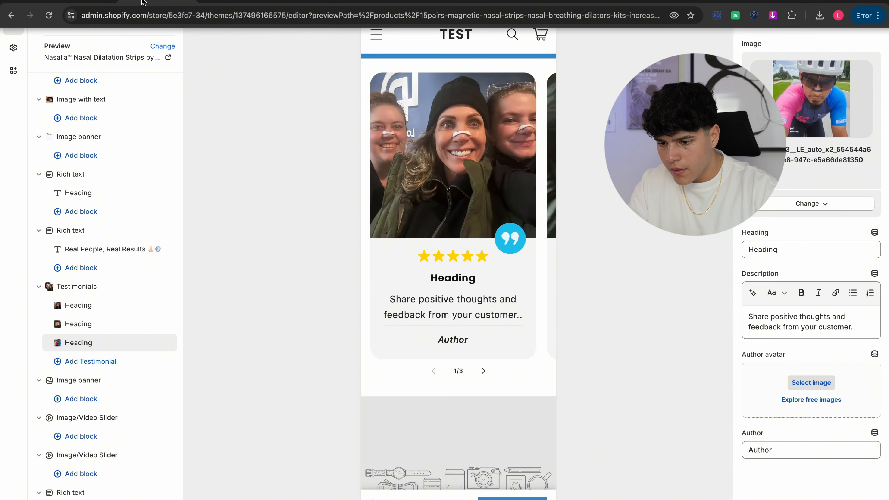
- Paste the generated text into the first testimonial's description and 'Amazing product!' as its heading
{"action": "left_click", "coordinate": [438, 309]}
{"action": "key", "text": "ctrl+a"}
{"action": "key", "text": "ctrl+v"}
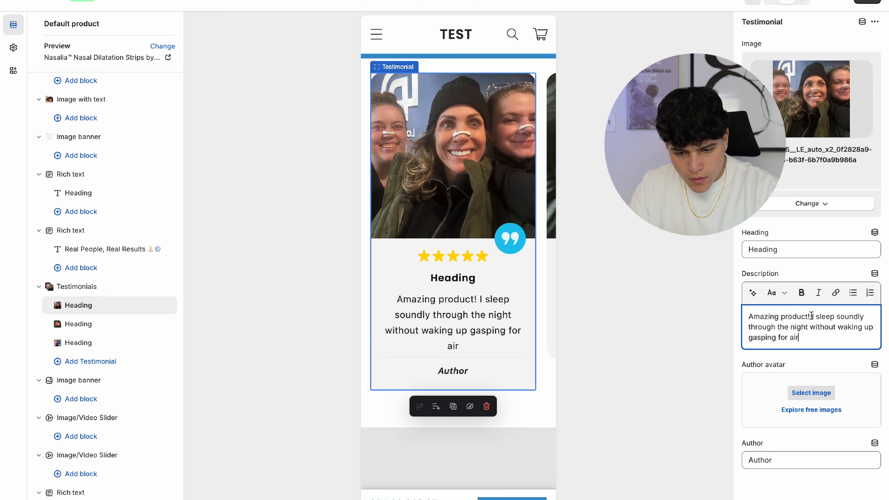
{"action": "type", "text": "\\"}
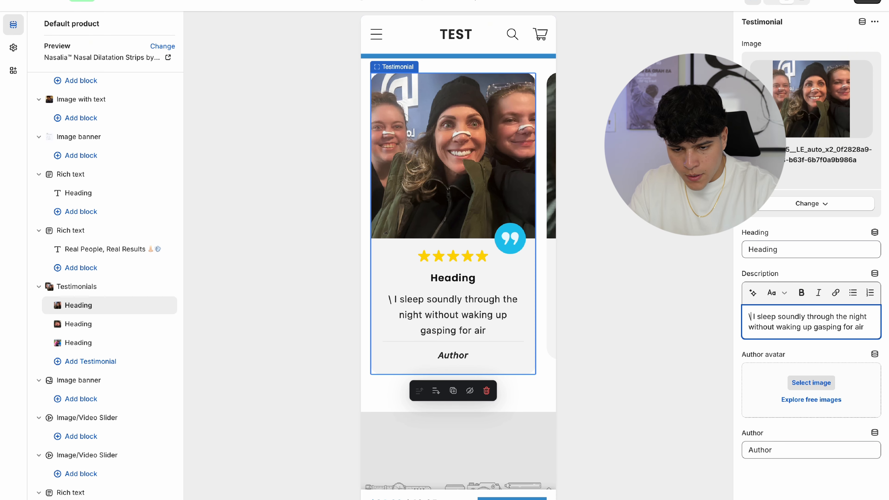
{"action": "left_click", "coordinate": [788, 251]}
{"action": "key", "text": "ctrl+a"}
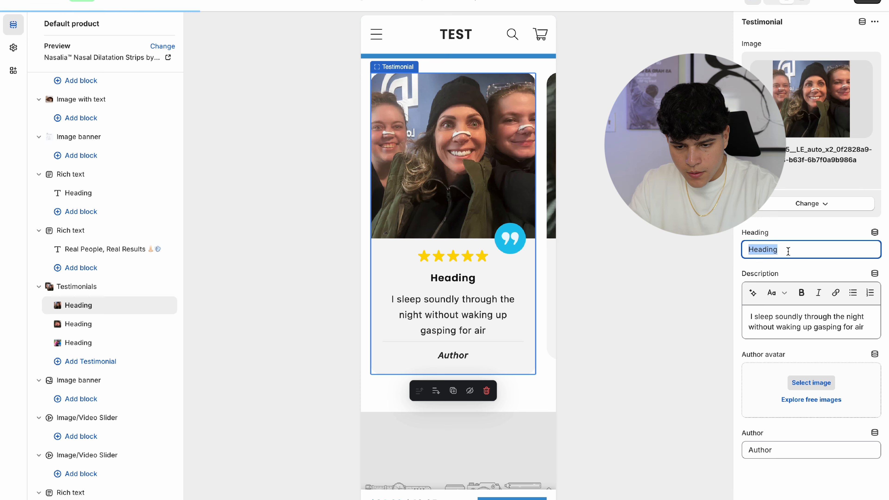
{"action": "key", "text": "ctrl+v"}
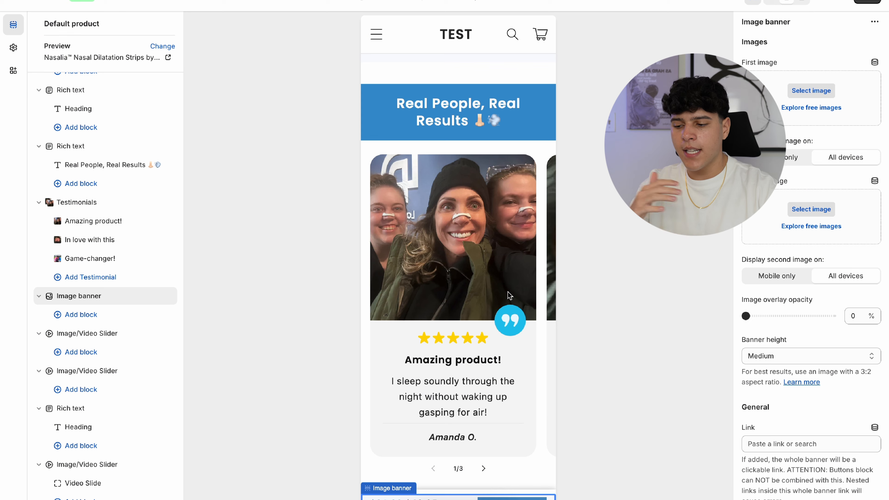
{"action": "scroll", "coordinate": [508, 294], "scroll_direction": "up", "scroll_amount": 3}
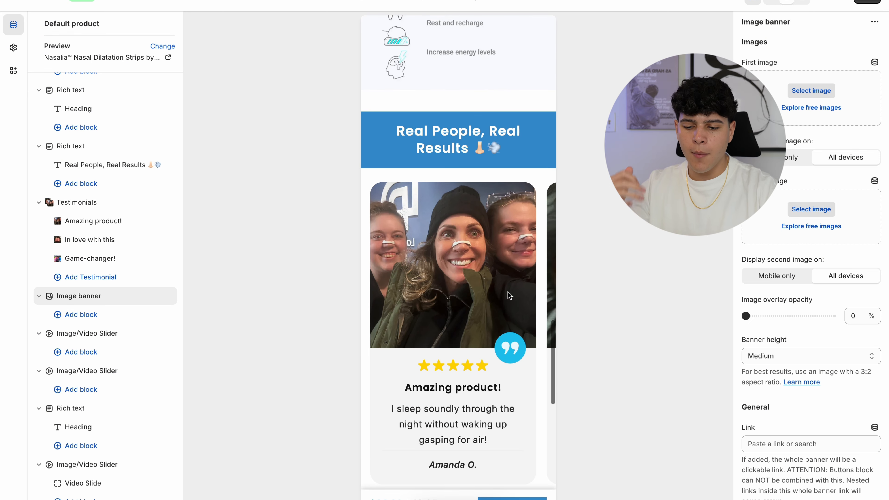
{"action": "scroll", "coordinate": [508, 294], "scroll_direction": "down", "scroll_amount": 4}
{"action": "scroll", "coordinate": [508, 293], "scroll_direction": "down", "scroll_amount": 1}
{"action": "scroll", "coordinate": [508, 294], "scroll_direction": "up", "scroll_amount": 2}
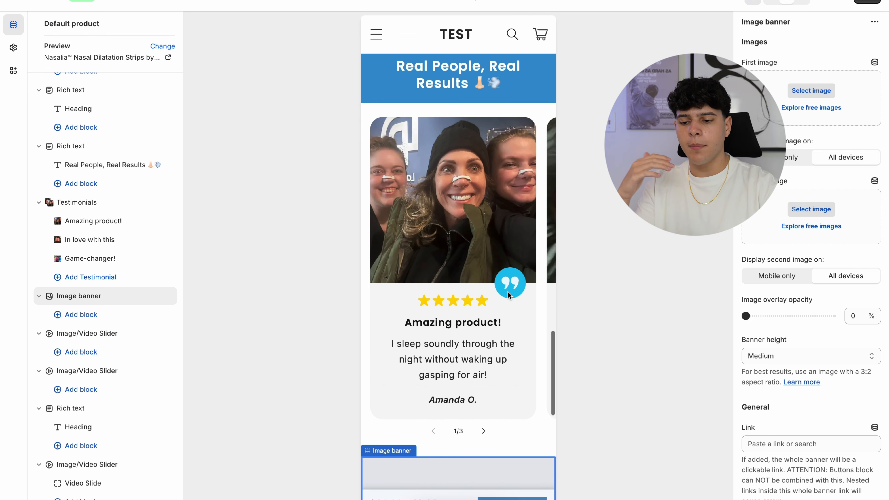
{"action": "scroll", "coordinate": [508, 291], "scroll_direction": "up", "scroll_amount": 3}
{"action": "scroll", "coordinate": [508, 291], "scroll_direction": "down", "scroll_amount": 3}
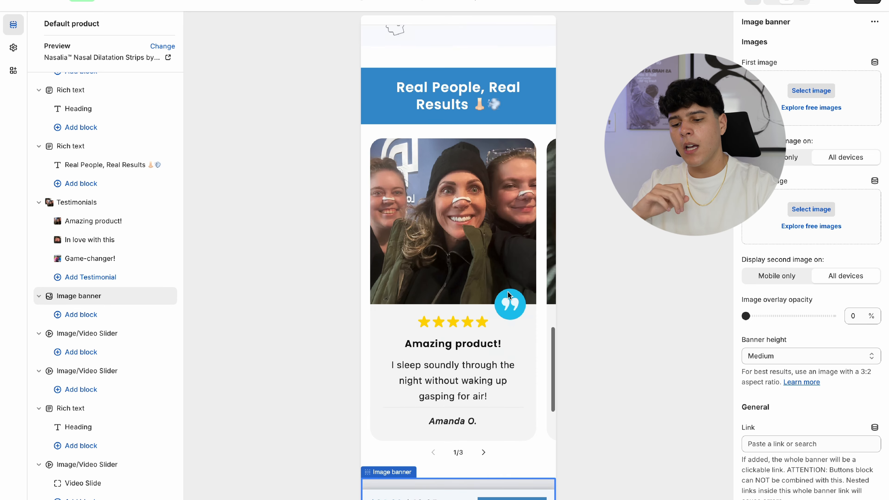
{"action": "scroll", "coordinate": [508, 291], "scroll_direction": "up", "scroll_amount": 1}
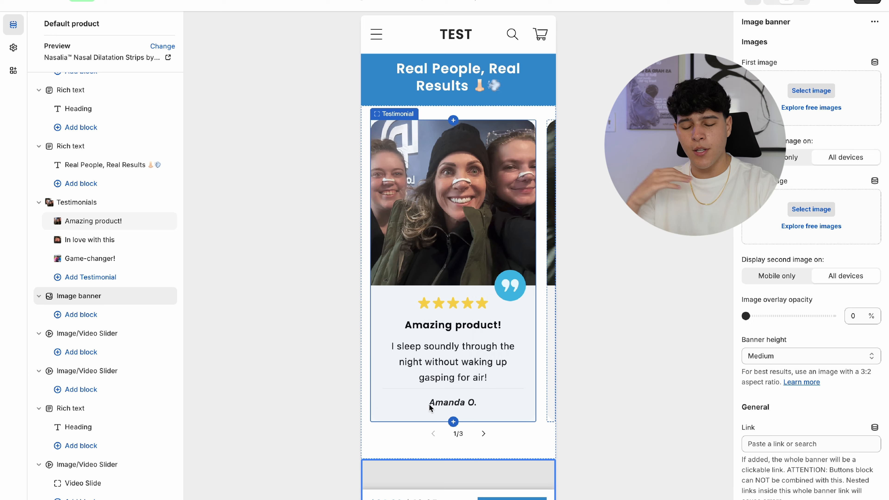
{"action": "left_click", "coordinate": [484, 435]}
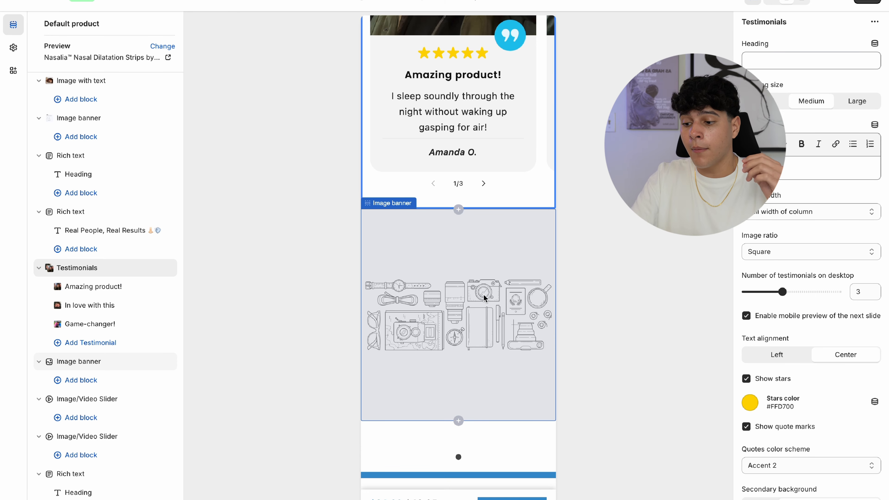
{"action": "scroll", "coordinate": [485, 296], "scroll_direction": "up", "scroll_amount": 15}
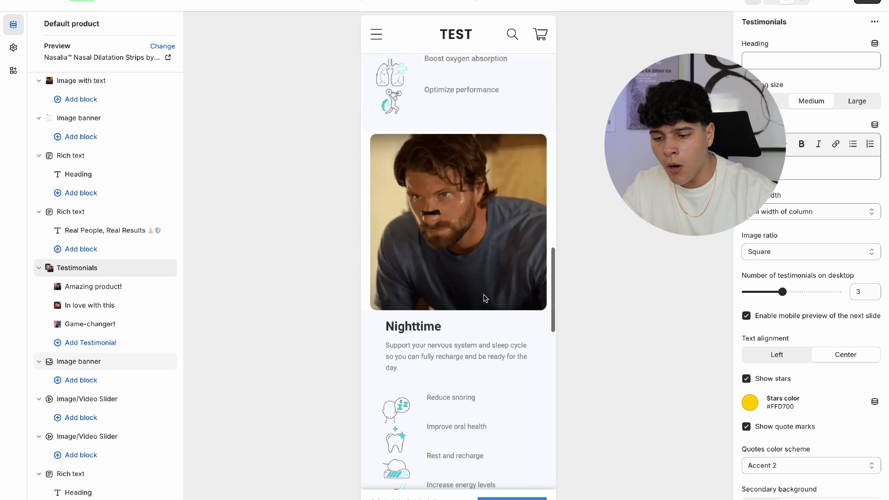
{"action": "scroll", "coordinate": [485, 295], "scroll_direction": "down", "scroll_amount": 10}
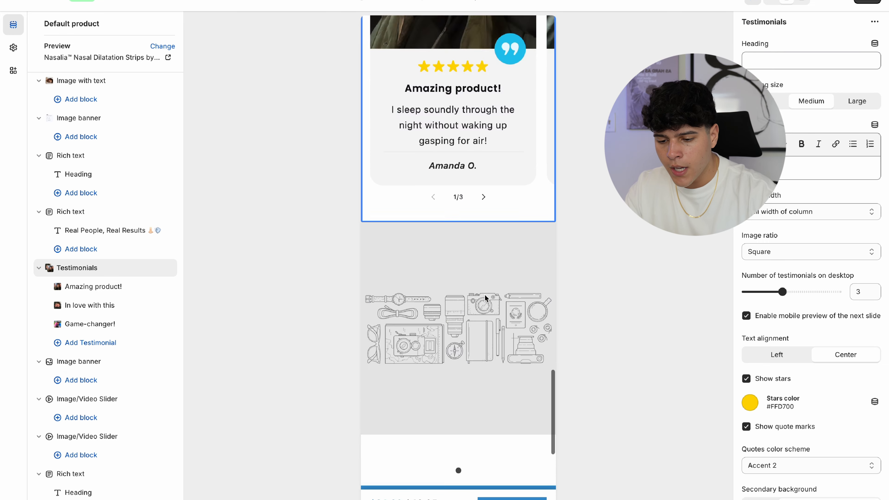
{"action": "scroll", "coordinate": [465, 275], "scroll_direction": "up", "scroll_amount": 2}
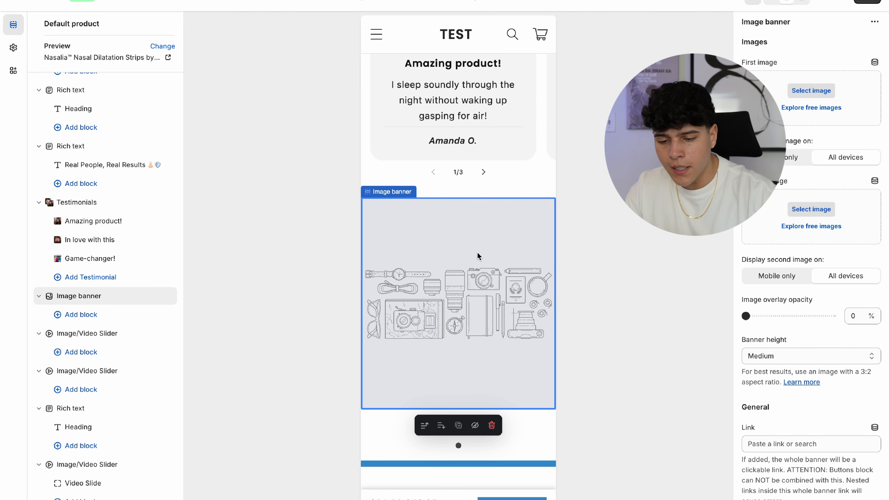
- Set the empty banner's first image to Part_one_Starter_Kit
{"action": "left_click", "coordinate": [791, 84]}
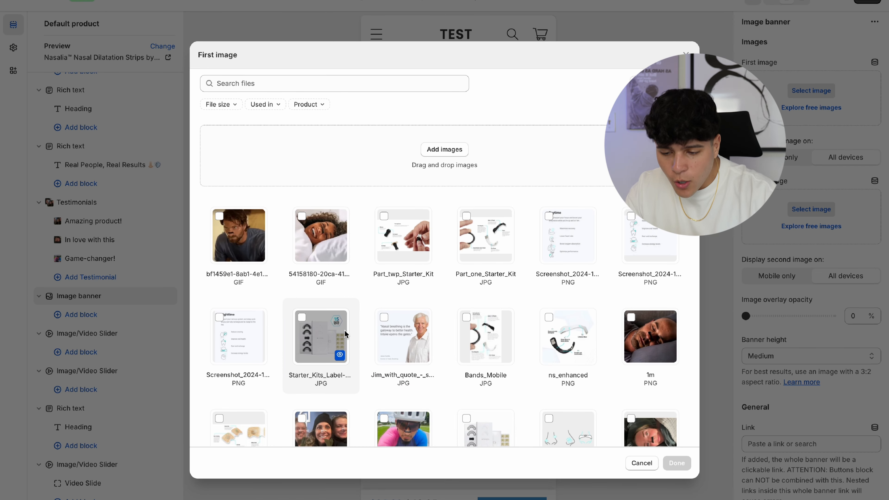
{"action": "left_click", "coordinate": [475, 246]}
{"action": "left_click", "coordinate": [676, 463]}
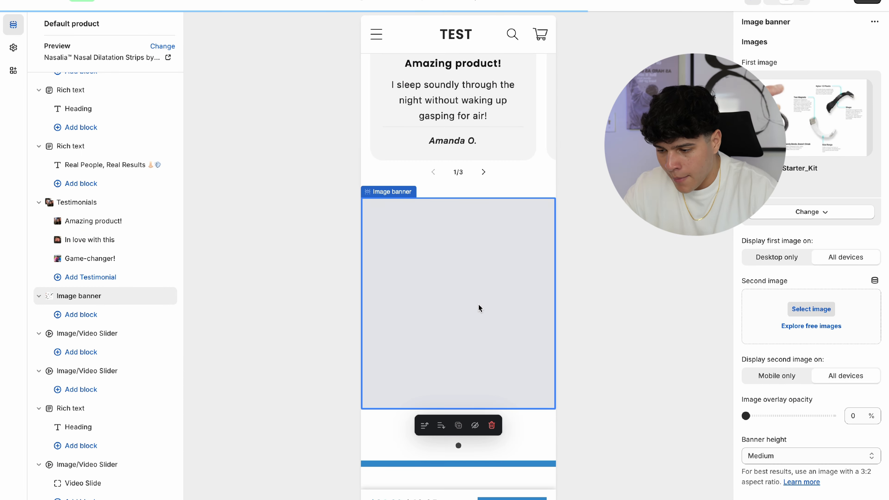
- Change the banner height from Medium to Adapt to first image
{"action": "scroll", "coordinate": [805, 311], "scroll_direction": "down", "scroll_amount": 3}
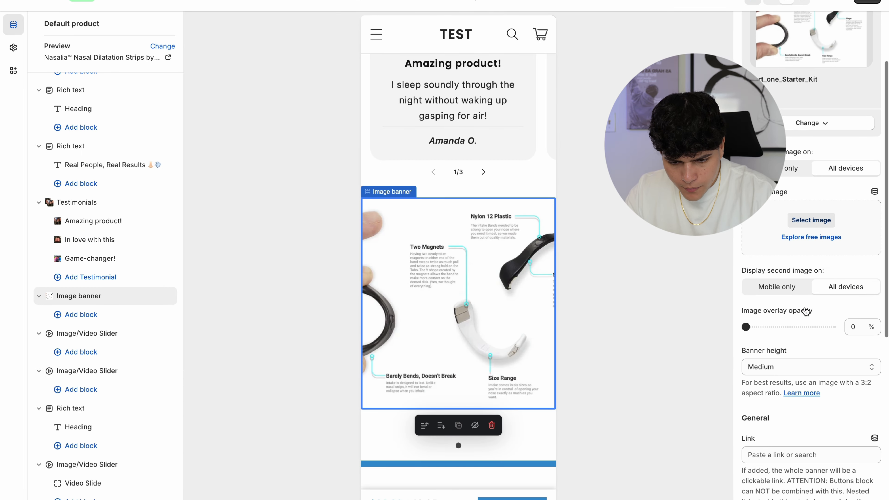
{"action": "left_click", "coordinate": [765, 350]}
{"action": "left_click", "coordinate": [766, 329]}
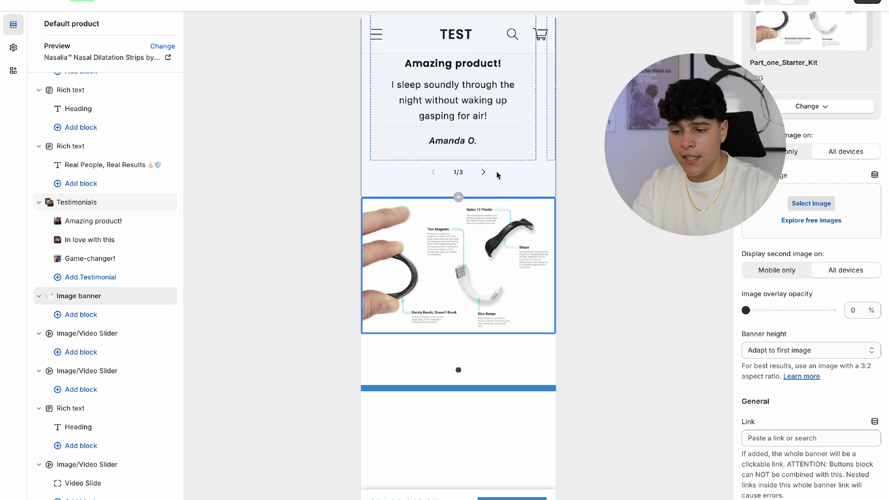
{"action": "scroll", "coordinate": [497, 175], "scroll_direction": "down", "scroll_amount": 15}
{"action": "scroll", "coordinate": [498, 175], "scroll_direction": "up", "scroll_amount": 10}
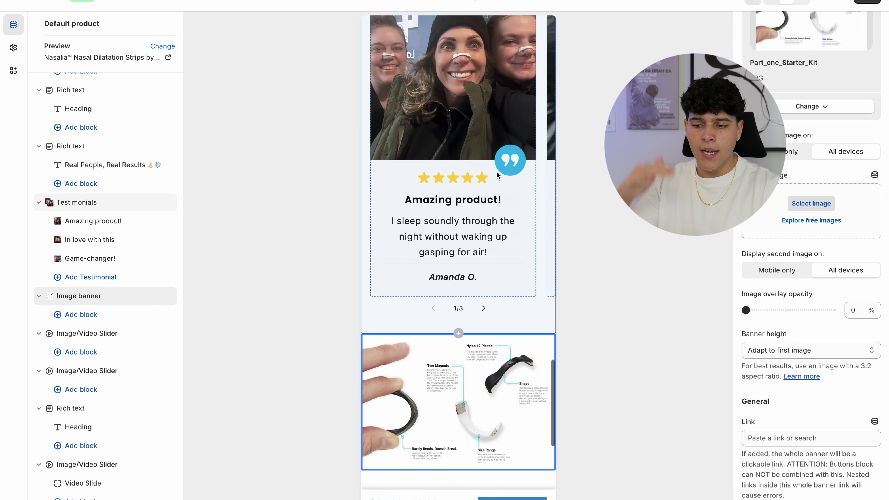
{"action": "scroll", "coordinate": [498, 175], "scroll_direction": "down", "scroll_amount": 5}
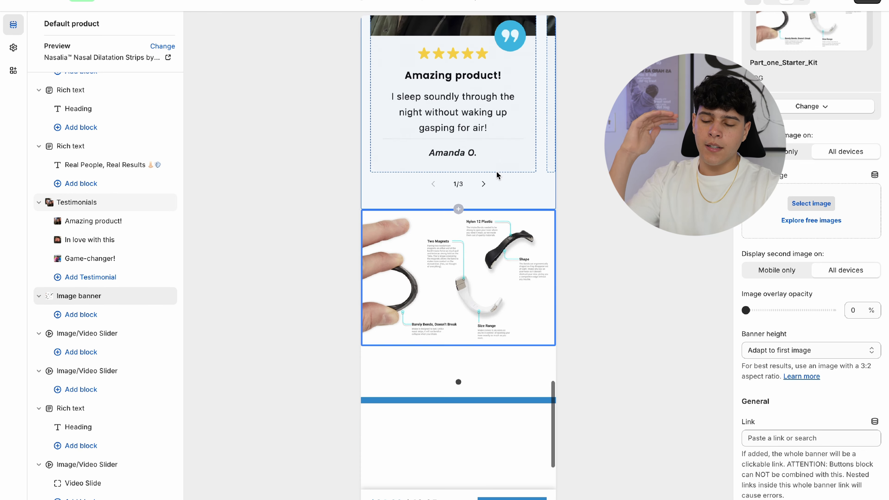
{"action": "scroll", "coordinate": [498, 175], "scroll_direction": "down", "scroll_amount": 1}
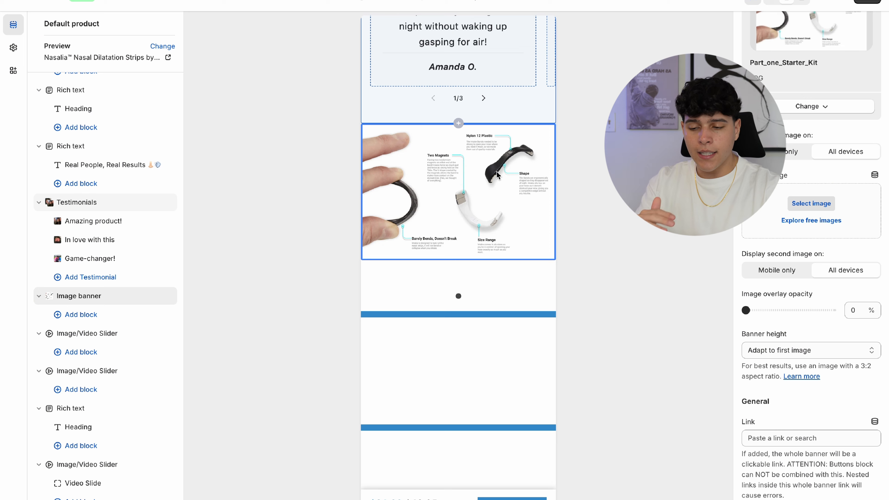
{"action": "scroll", "coordinate": [497, 175], "scroll_direction": "down", "scroll_amount": 1}
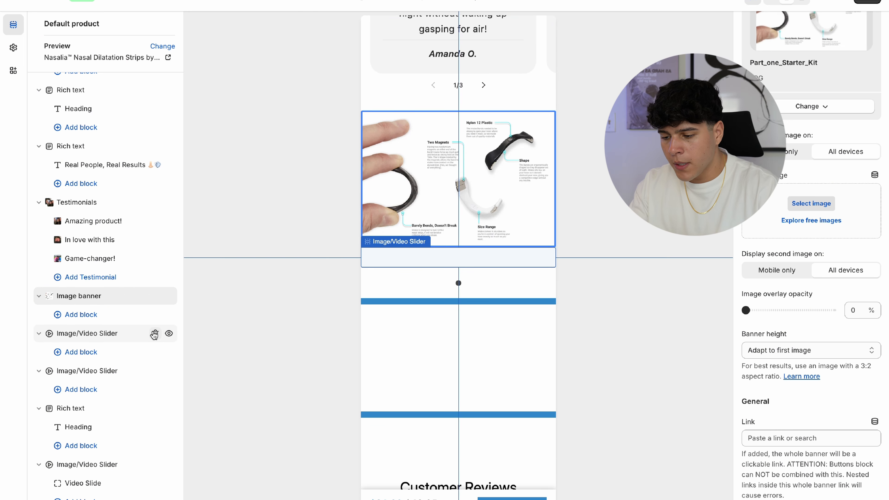
{"action": "left_click", "coordinate": [155, 334]}
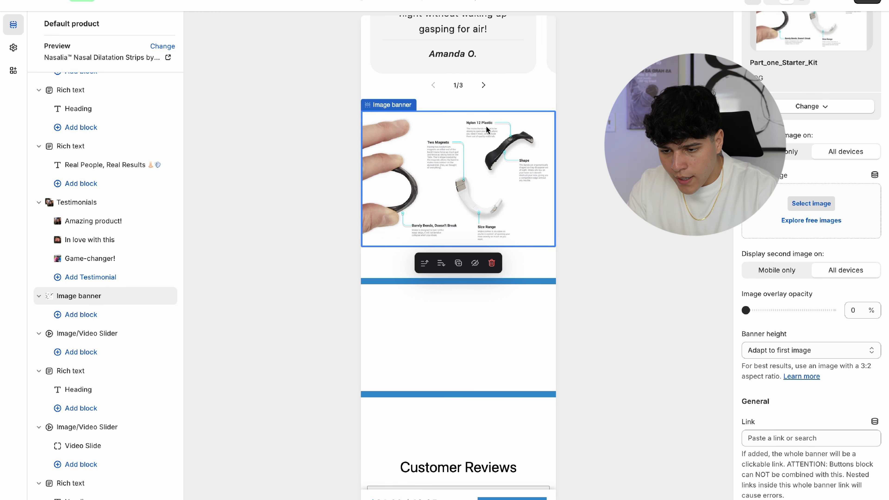
- Duplicate the starter kit banner with the Part_twp_Starter_Kit image and move a Rich text section above it
{"action": "scroll", "coordinate": [462, 191], "scroll_direction": "up", "scroll_amount": 3}
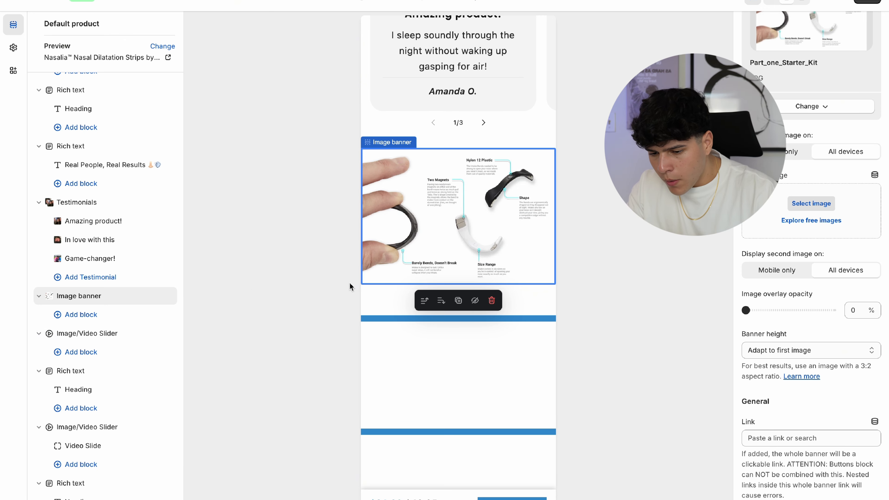
{"action": "left_click", "coordinate": [455, 299]}
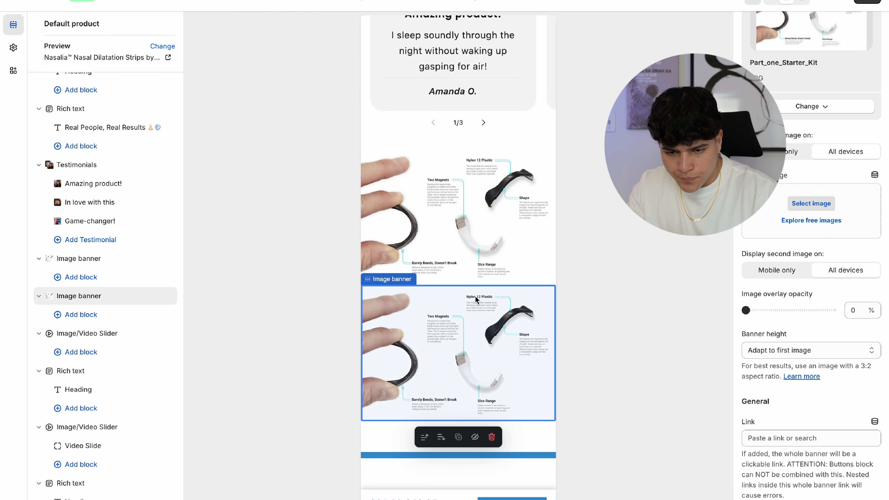
{"action": "left_click", "coordinate": [819, 107]}
{"action": "left_click", "coordinate": [812, 129]}
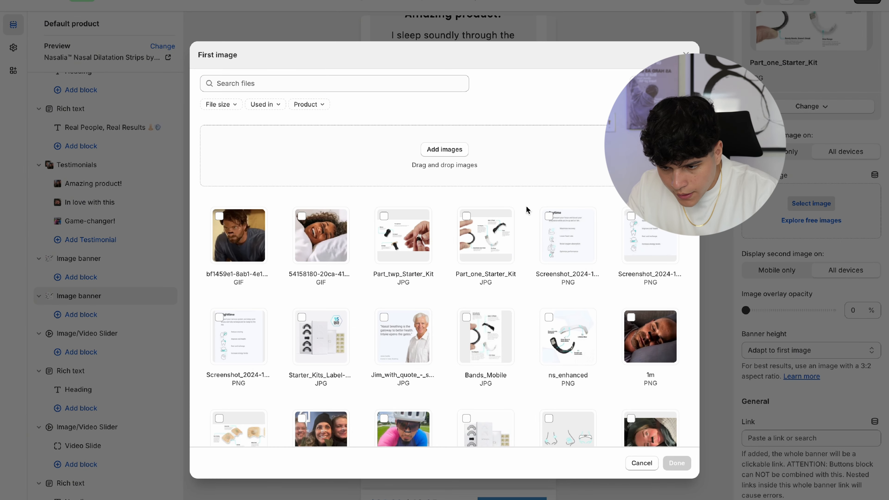
{"action": "left_click", "coordinate": [410, 235]}
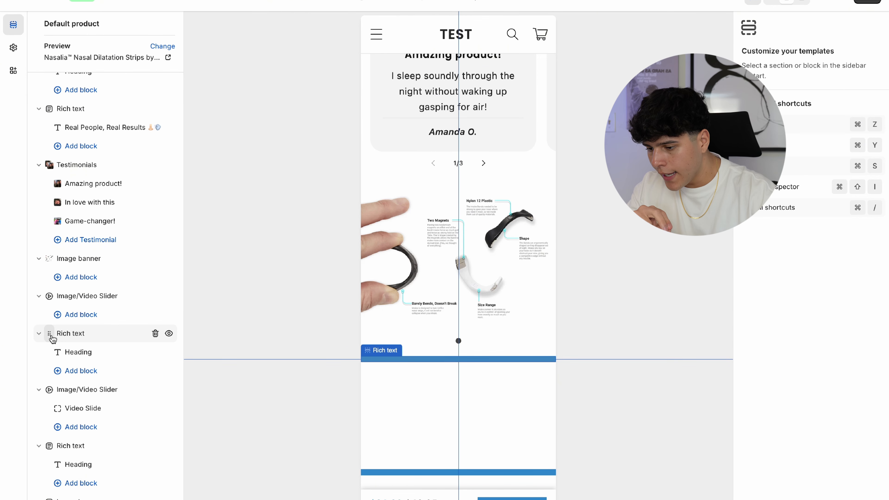
{"action": "left_click_drag", "start_coordinate": [44, 333], "coordinate": [53, 284]}
{"action": "left_click", "coordinate": [424, 193]}
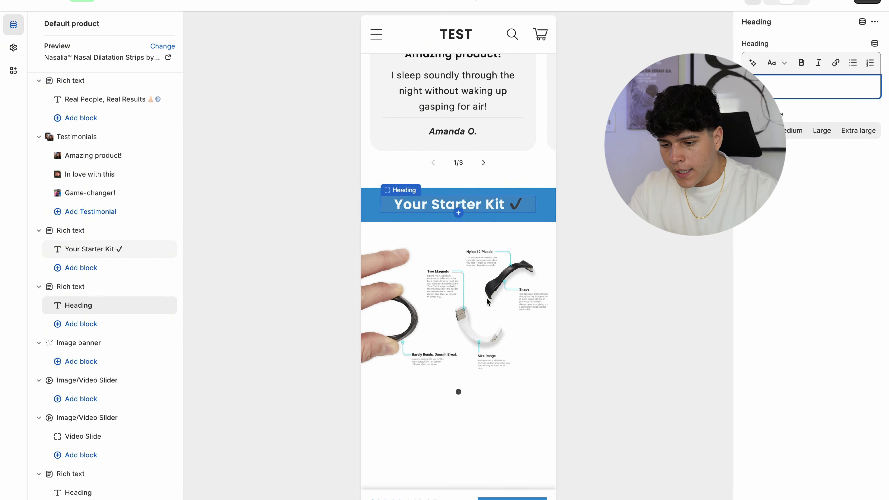
- Fill the empty text strip under Your Starter Kit ✓ with the four Intake Relief Bands and Magnetic Applicator description
{"action": "scroll", "coordinate": [487, 301], "scroll_direction": "down", "scroll_amount": 3}
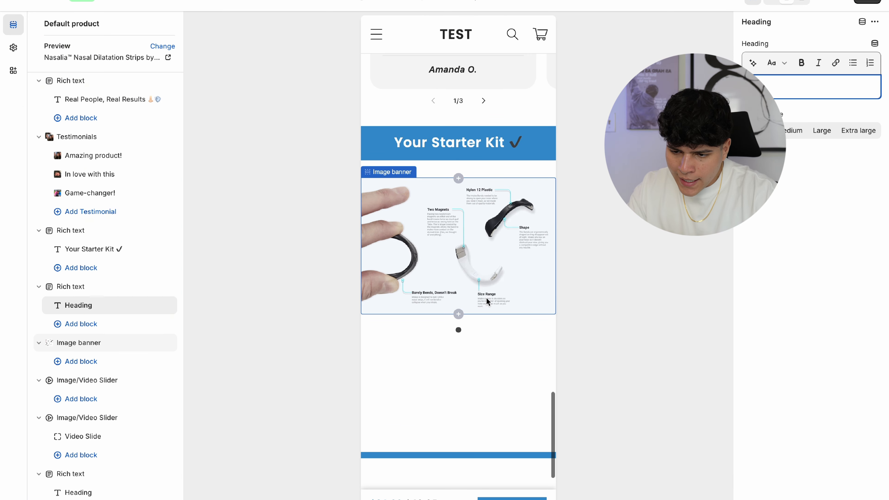
{"action": "left_click", "coordinate": [505, 171]}
{"action": "mouse_move", "coordinate": [455, 1]}
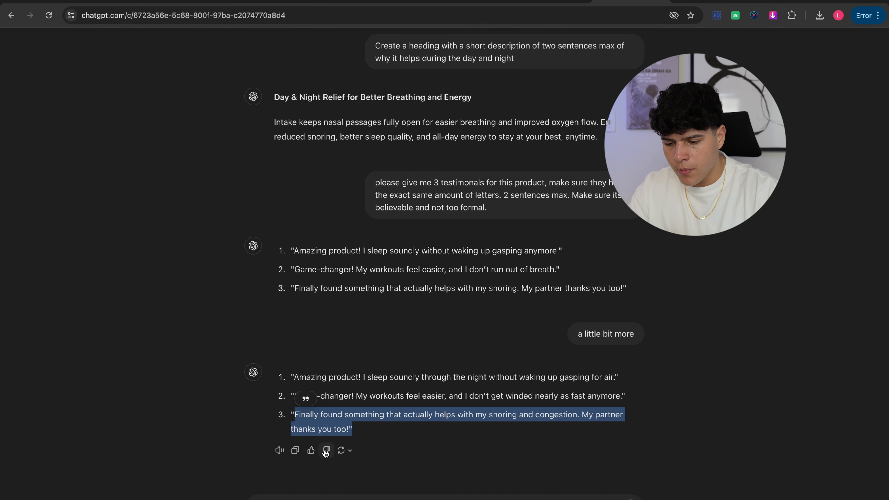
{"action": "left_click", "coordinate": [303, 499]}
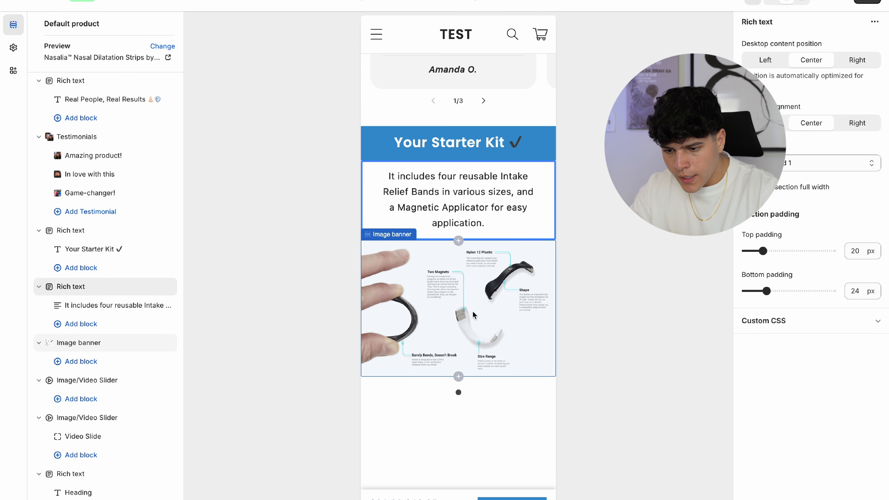
{"action": "scroll", "coordinate": [473, 315], "scroll_direction": "down", "scroll_amount": 4}
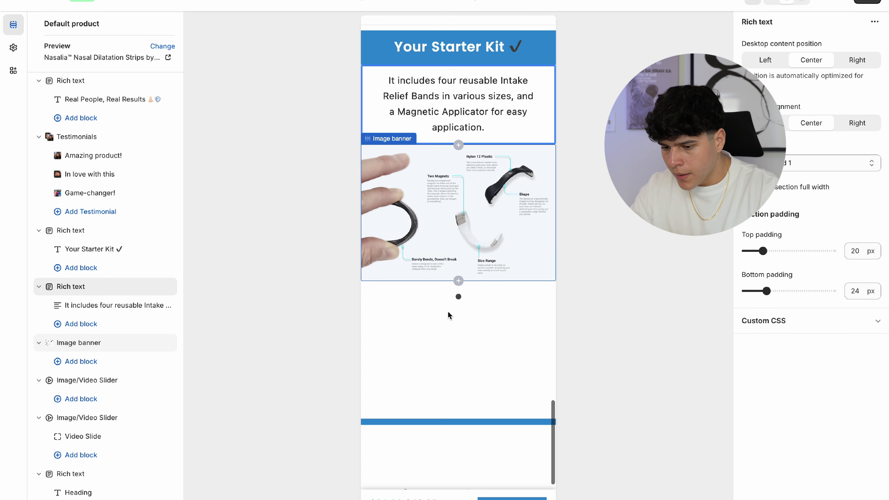
{"action": "left_click", "coordinate": [458, 196]}
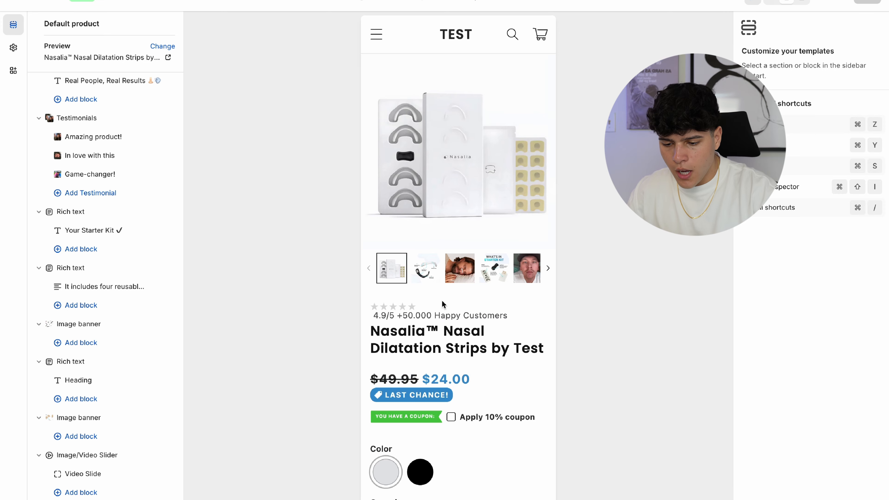
{"action": "scroll", "coordinate": [443, 304], "scroll_direction": "down", "scroll_amount": 20}
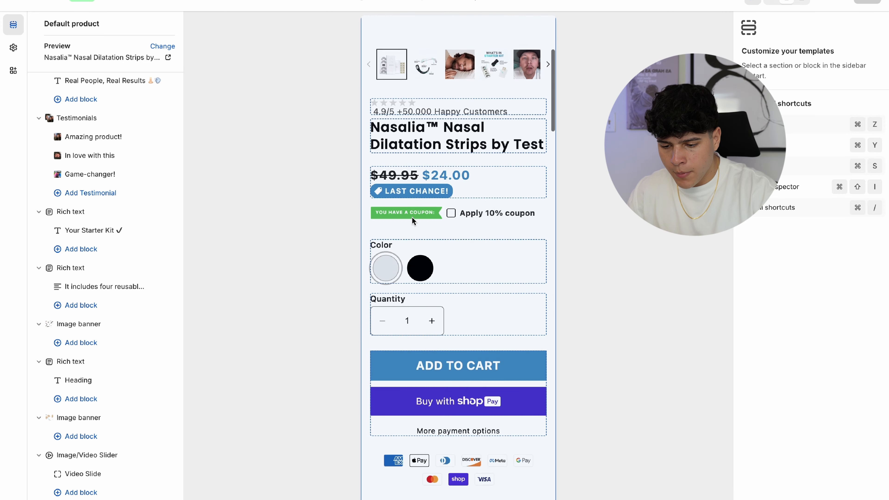
{"action": "scroll", "coordinate": [442, 182], "scroll_direction": "up", "scroll_amount": 10}
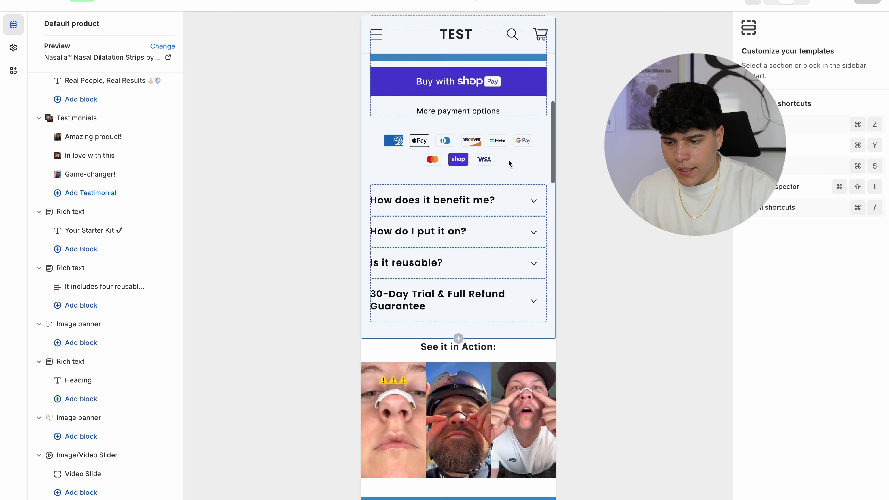
{"action": "scroll", "coordinate": [465, 342], "scroll_direction": "down", "scroll_amount": 3}
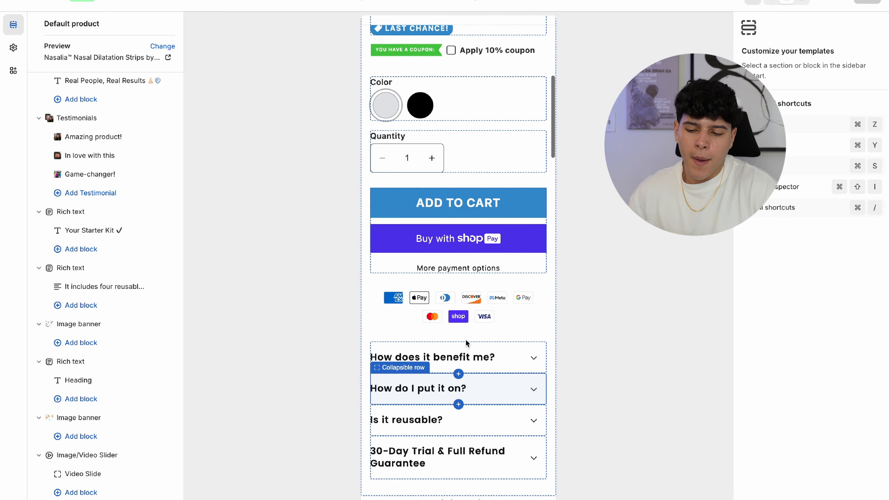
{"action": "scroll", "coordinate": [442, 277], "scroll_direction": "up", "scroll_amount": 3}
{"action": "scroll", "coordinate": [443, 277], "scroll_direction": "down", "scroll_amount": 2}
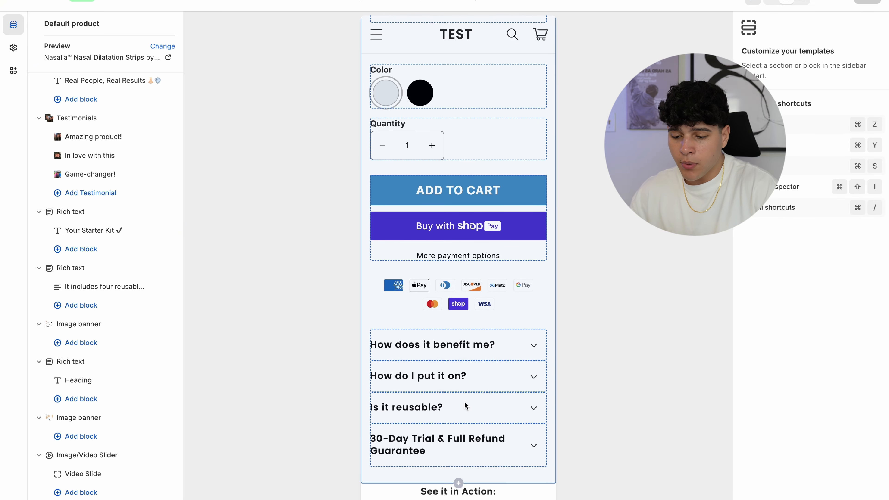
{"action": "scroll", "coordinate": [465, 403], "scroll_direction": "up", "scroll_amount": 1}
{"action": "scroll", "coordinate": [465, 402], "scroll_direction": "down", "scroll_amount": 15}
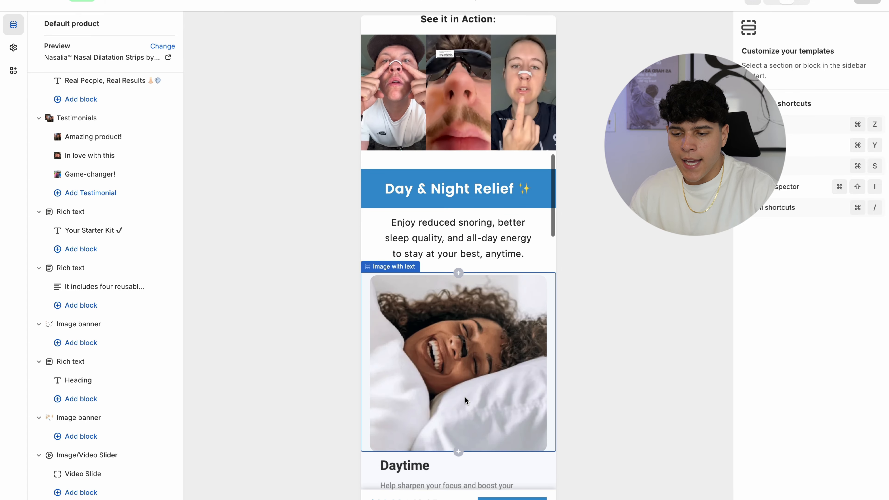
{"action": "scroll", "coordinate": [465, 399], "scroll_direction": "up", "scroll_amount": 2}
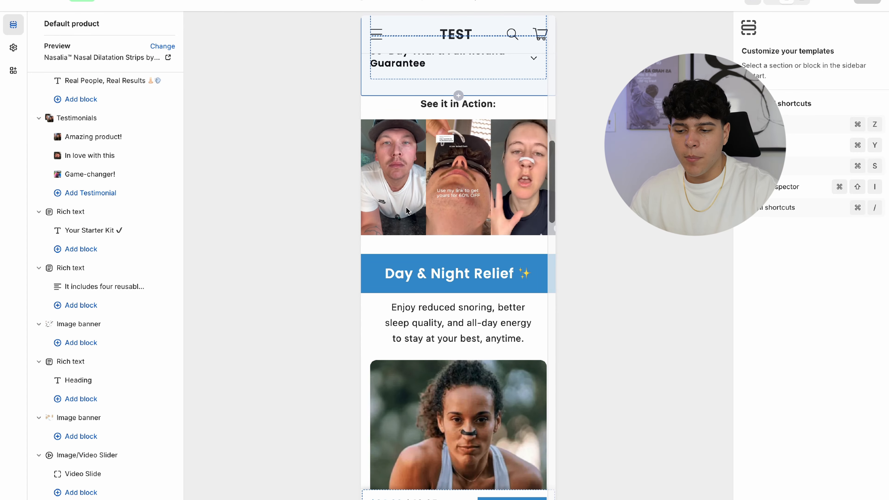
{"action": "scroll", "coordinate": [428, 228], "scroll_direction": "down", "scroll_amount": 4}
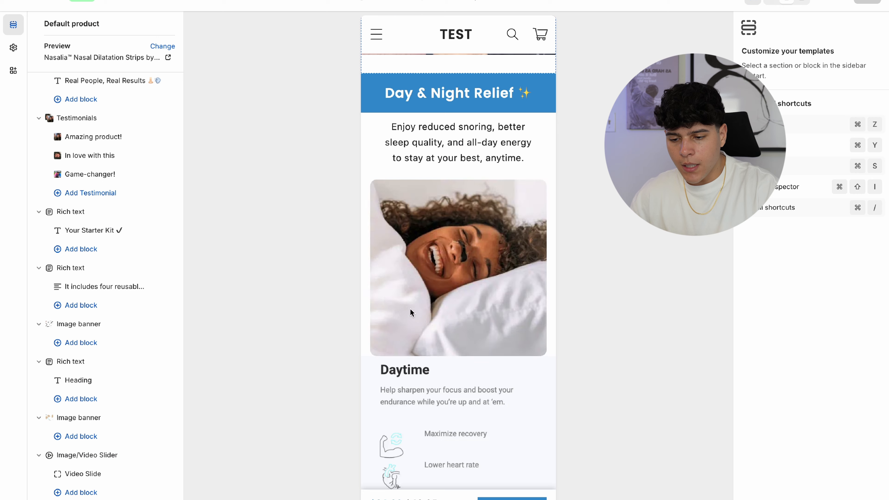
{"action": "scroll", "coordinate": [412, 313], "scroll_direction": "down", "scroll_amount": 15}
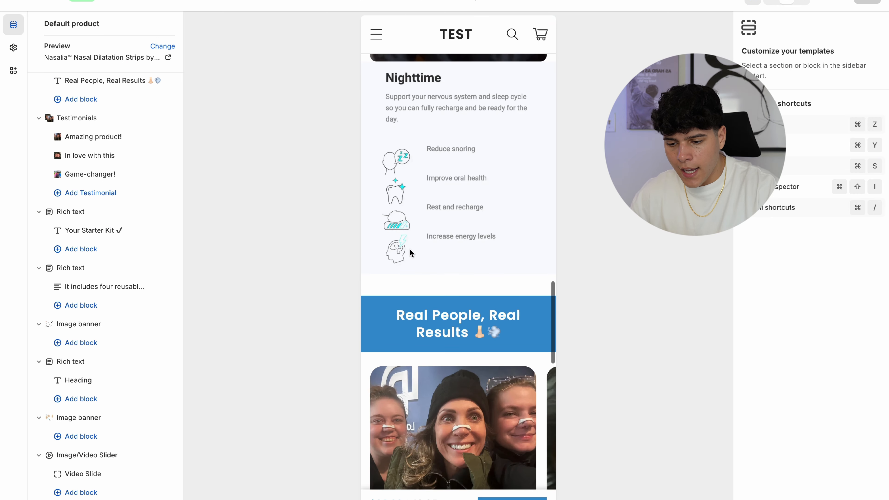
{"action": "scroll", "coordinate": [449, 248], "scroll_direction": "down", "scroll_amount": 4}
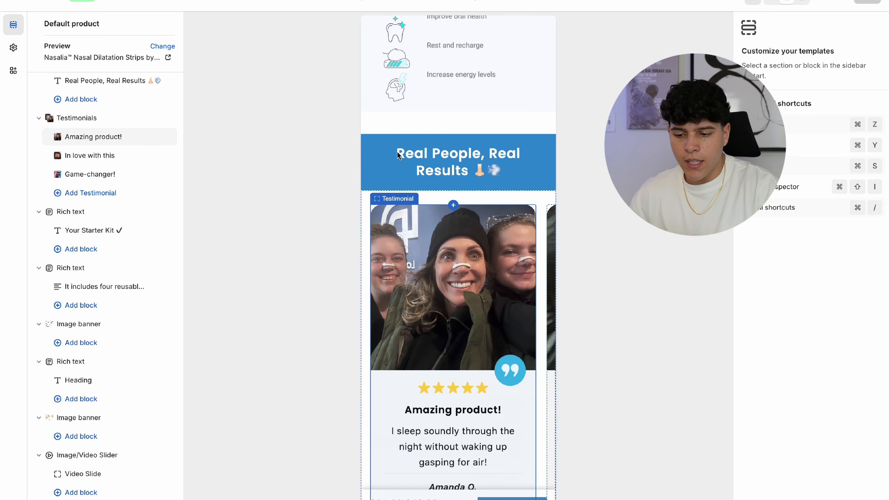
{"action": "scroll", "coordinate": [411, 327], "scroll_direction": "down", "scroll_amount": 6}
{"action": "scroll", "coordinate": [412, 327], "scroll_direction": "up", "scroll_amount": 5}
{"action": "scroll", "coordinate": [412, 322], "scroll_direction": "down", "scroll_amount": 8}
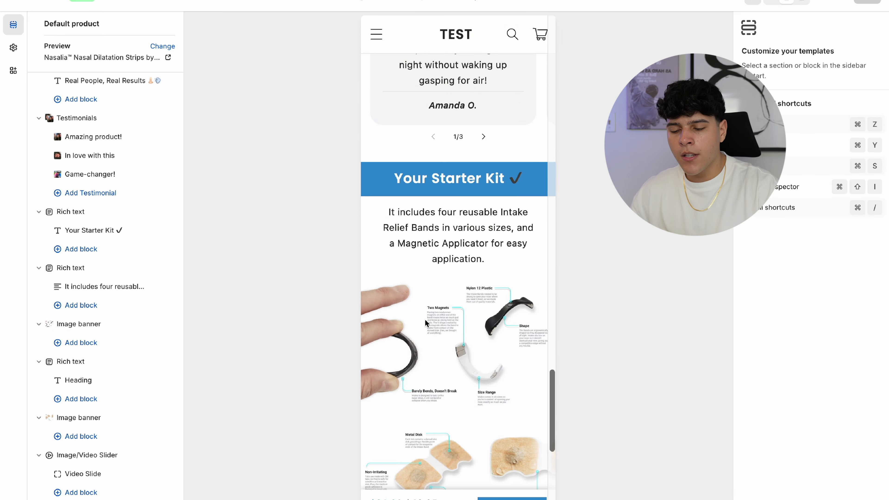
{"action": "scroll", "coordinate": [427, 259], "scroll_direction": "down", "scroll_amount": 5}
{"action": "scroll", "coordinate": [427, 259], "scroll_direction": "up", "scroll_amount": 3}
{"action": "scroll", "coordinate": [427, 259], "scroll_direction": "down", "scroll_amount": 2}
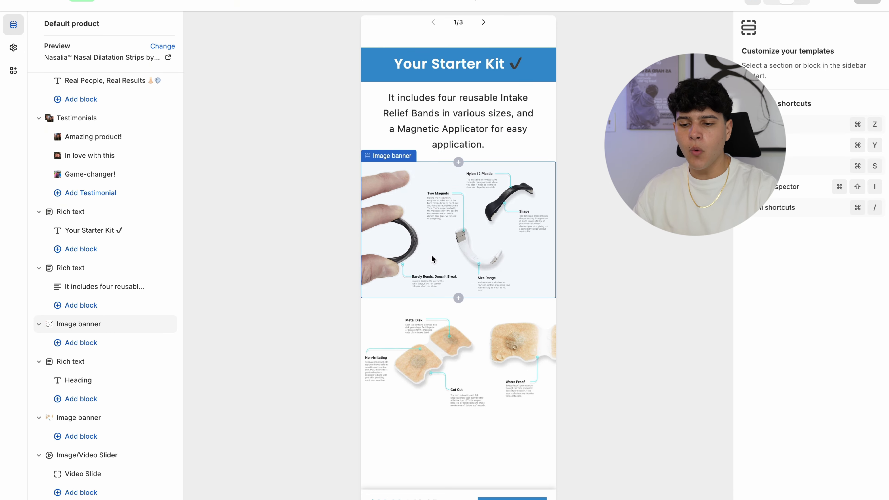
{"action": "scroll", "coordinate": [431, 257], "scroll_direction": "down", "scroll_amount": 1}
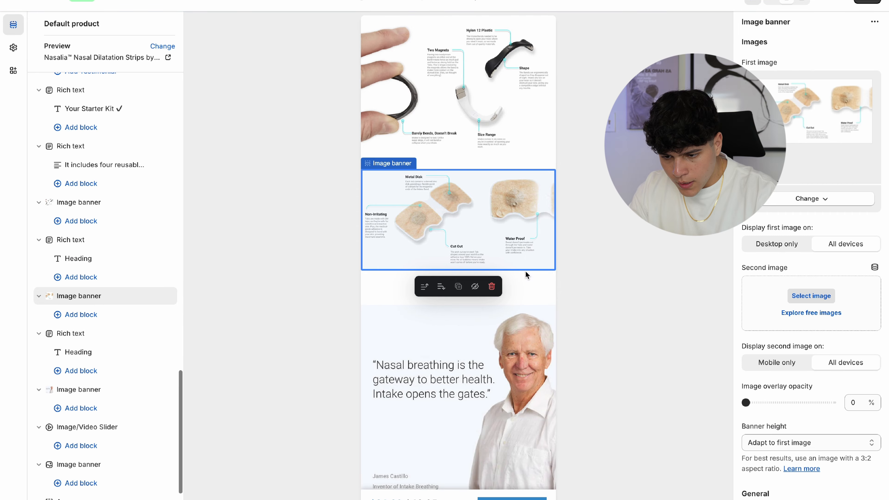
{"action": "left_click", "coordinate": [526, 274]}
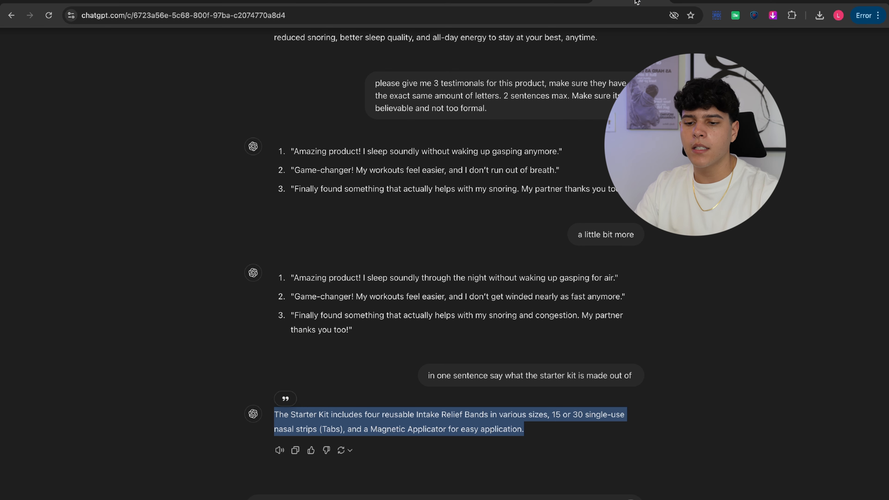
{"action": "left_click", "coordinate": [347, 472]}
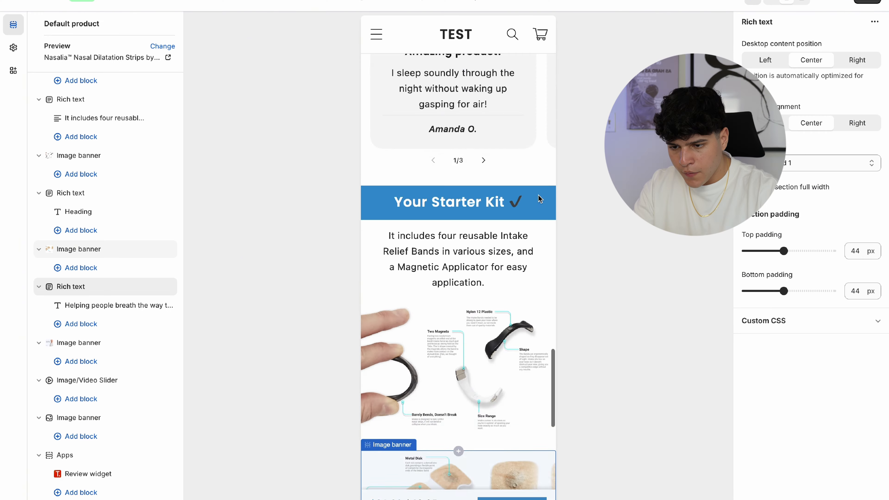
{"action": "scroll", "coordinate": [466, 226], "scroll_direction": "up", "scroll_amount": 10}
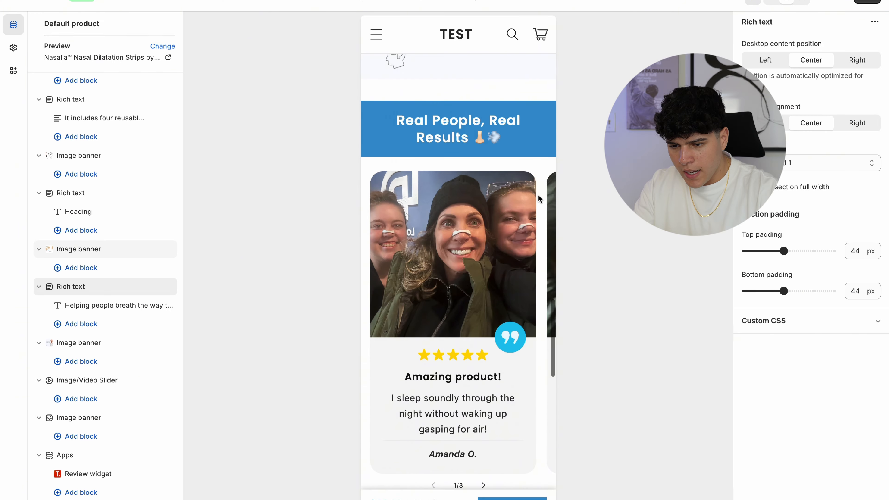
- Apply the second colour scheme to the heading section
{"action": "scroll", "coordinate": [475, 257], "scroll_direction": "down", "scroll_amount": 15}
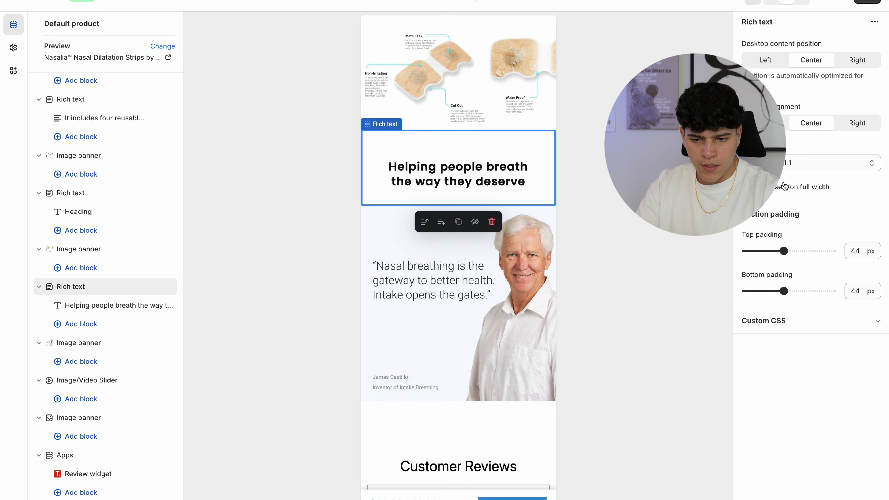
{"action": "left_click", "coordinate": [783, 167]}
{"action": "left_click", "coordinate": [784, 174]}
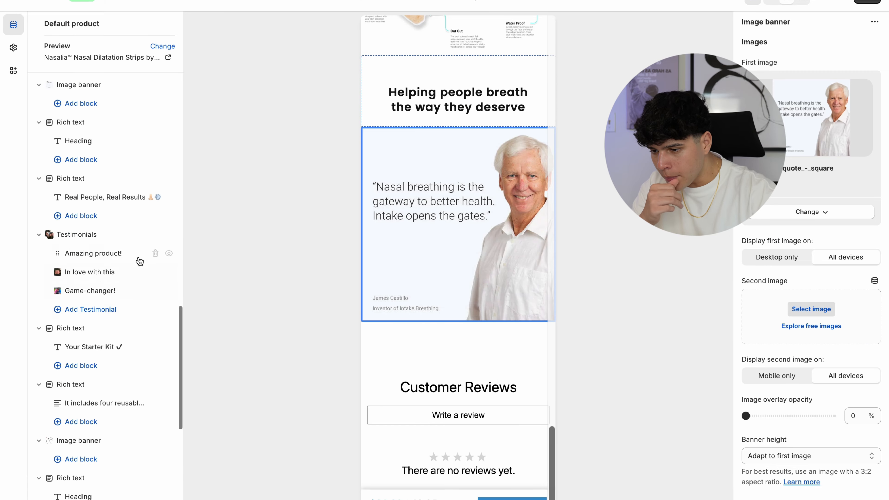
- Move the As Seen On logos section directly under the quote banner
{"action": "scroll", "coordinate": [140, 261], "scroll_direction": "up", "scroll_amount": 7}
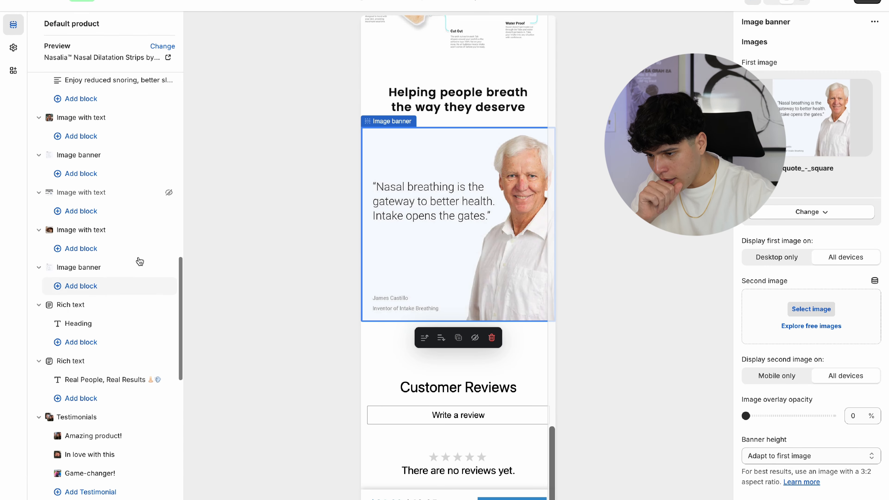
{"action": "left_click_drag", "start_coordinate": [53, 268], "coordinate": [93, 246]}
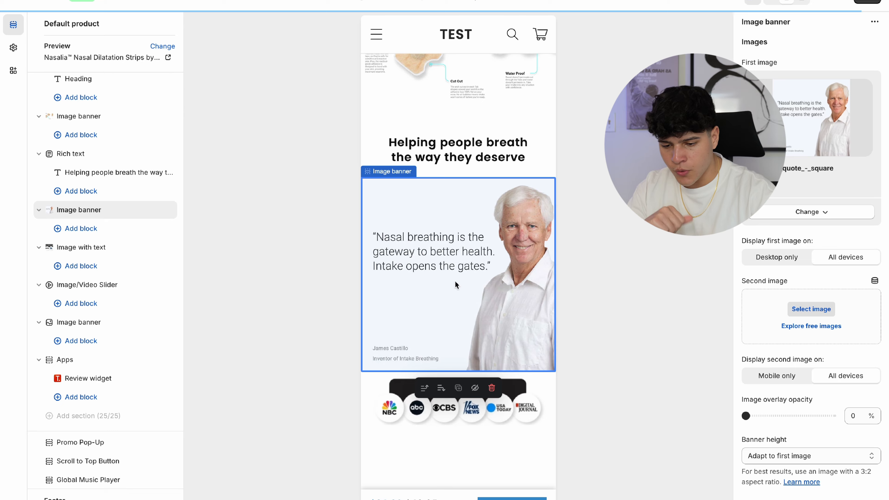
{"action": "scroll", "coordinate": [457, 285], "scroll_direction": "down", "scroll_amount": 2}
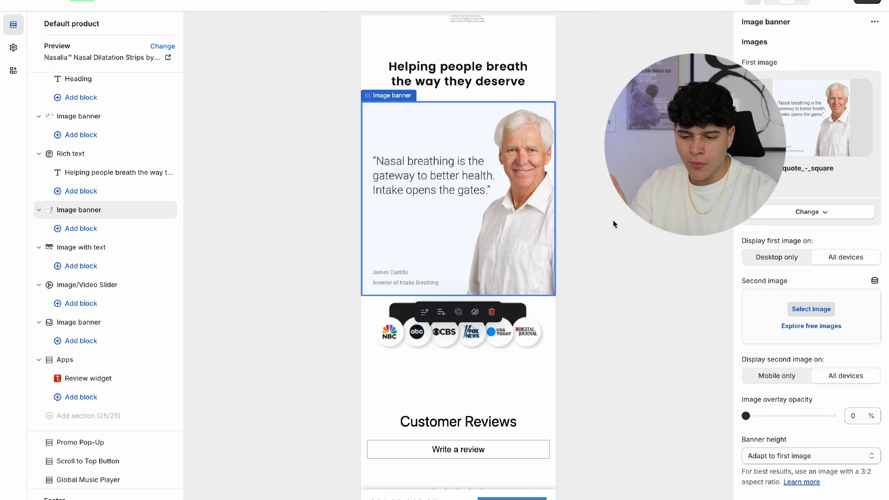
{"action": "left_click", "coordinate": [518, 92]}
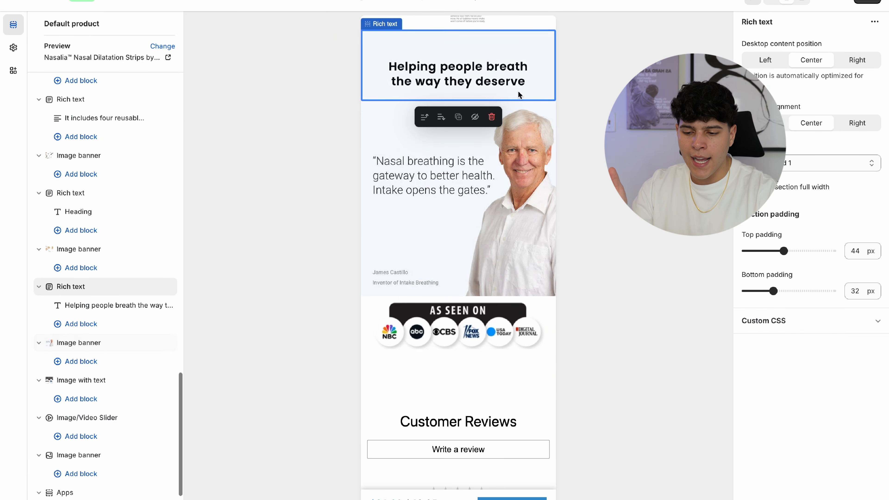
{"action": "left_click", "coordinate": [545, 311]}
- Raise the As Seen On section's top padding to 28 px and save the product page
{"action": "scroll", "coordinate": [836, 291], "scroll_direction": "down", "scroll_amount": 5}
{"action": "left_click_drag", "start_coordinate": [752, 396], "coordinate": [770, 396]}
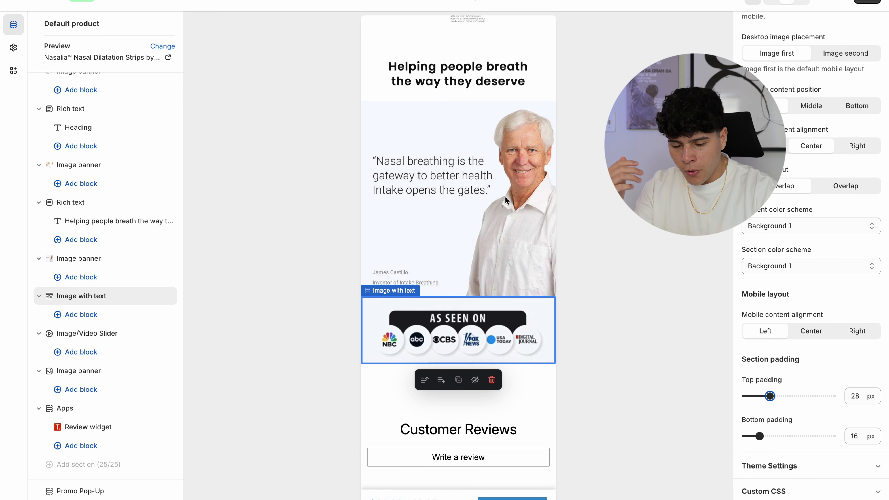
{"action": "left_click", "coordinate": [519, 160]}
{"action": "left_click", "coordinate": [534, 88]}
{"action": "scroll", "coordinate": [490, 211], "scroll_direction": "up", "scroll_amount": 1}
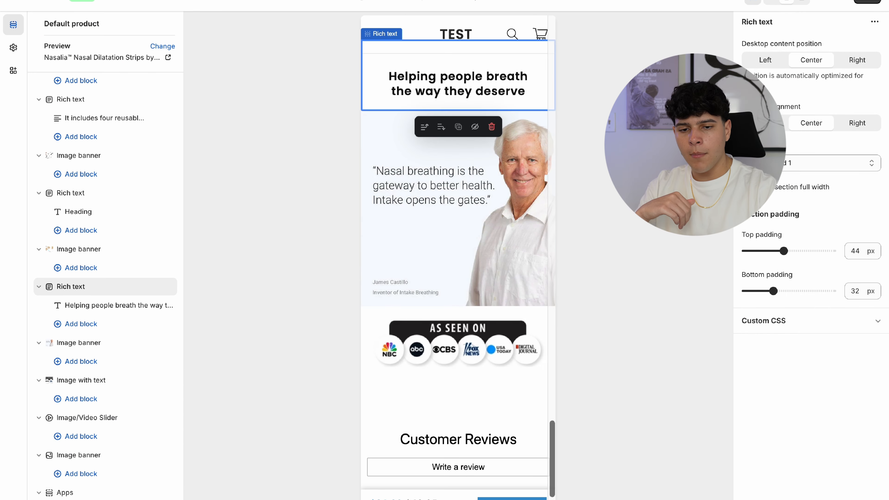
{"action": "left_click", "coordinate": [868, 1]}
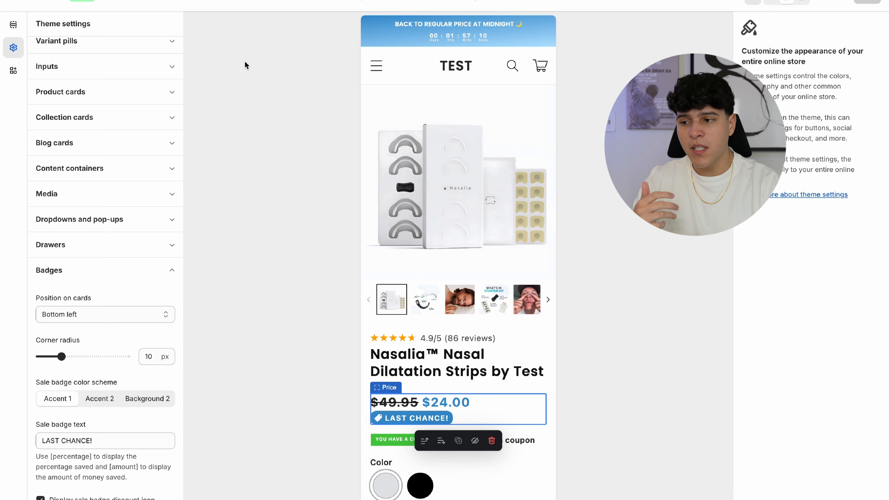
- Switch to the Essential Countdown app's timer settings
{"action": "left_click", "coordinate": [157, 1]}
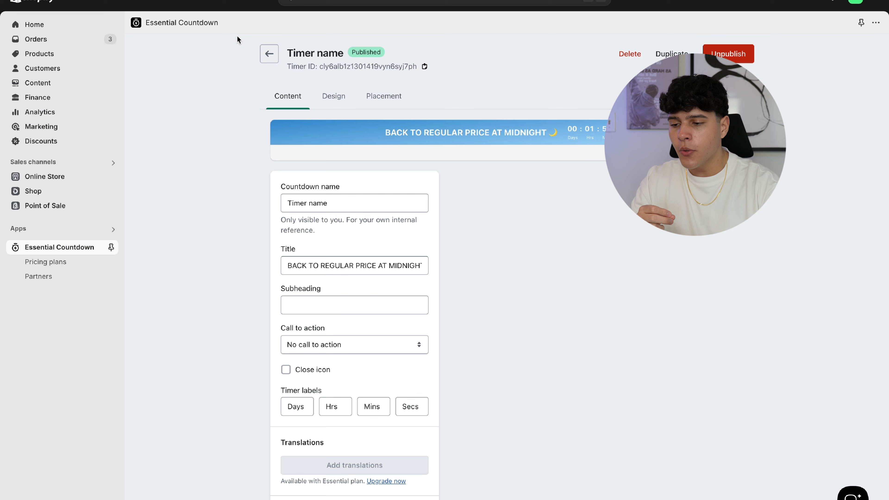
{"action": "left_click_drag", "start_coordinate": [237, 27], "coordinate": [149, 26]}
{"action": "left_click", "coordinate": [151, 88]}
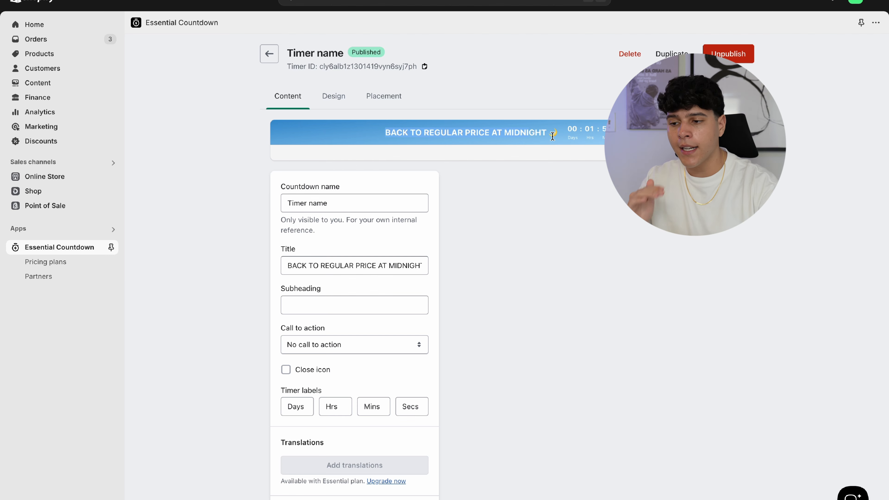
{"action": "scroll", "coordinate": [396, 304], "scroll_direction": "down", "scroll_amount": 7}
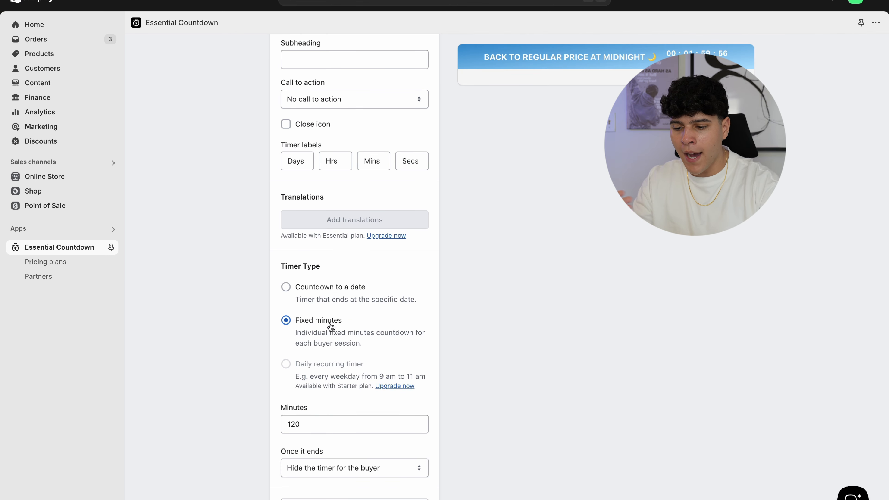
{"action": "scroll", "coordinate": [437, 261], "scroll_direction": "up", "scroll_amount": 3}
{"action": "scroll", "coordinate": [439, 260], "scroll_direction": "up", "scroll_amount": 1}
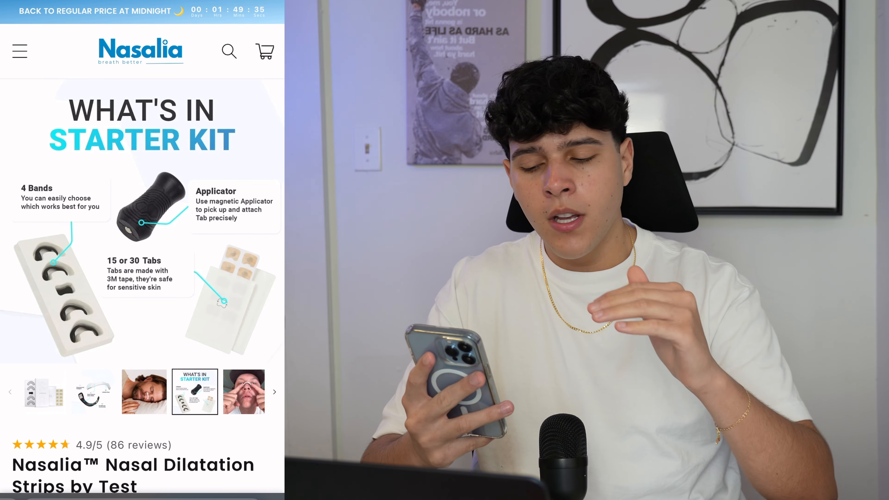
{"action": "left_click_drag", "start_coordinate": [210, 227], "coordinate": [70, 227]}
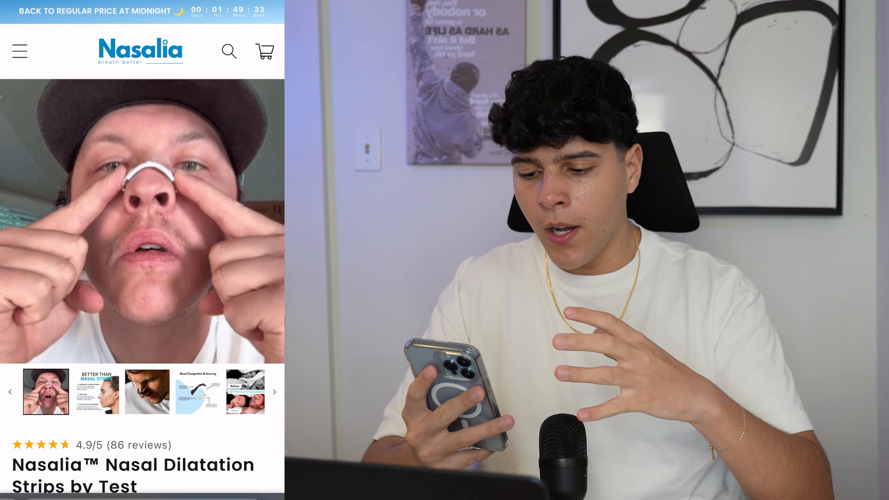
{"action": "left_click_drag", "start_coordinate": [210, 227], "coordinate": [69, 228]}
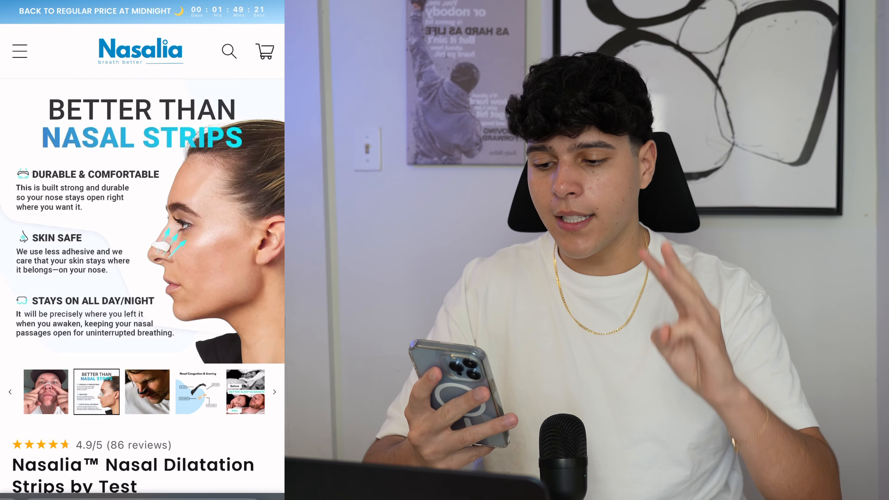
{"action": "scroll", "coordinate": [143, 221], "scroll_direction": "right", "scroll_amount": 5}
{"action": "scroll", "coordinate": [142, 262], "scroll_direction": "down", "scroll_amount": 3}
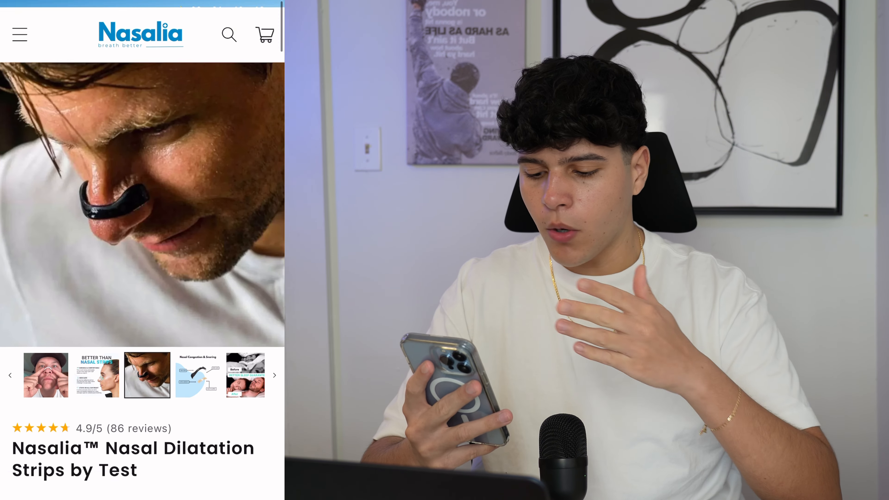
{"action": "scroll", "coordinate": [142, 250], "scroll_direction": "down", "scroll_amount": 10}
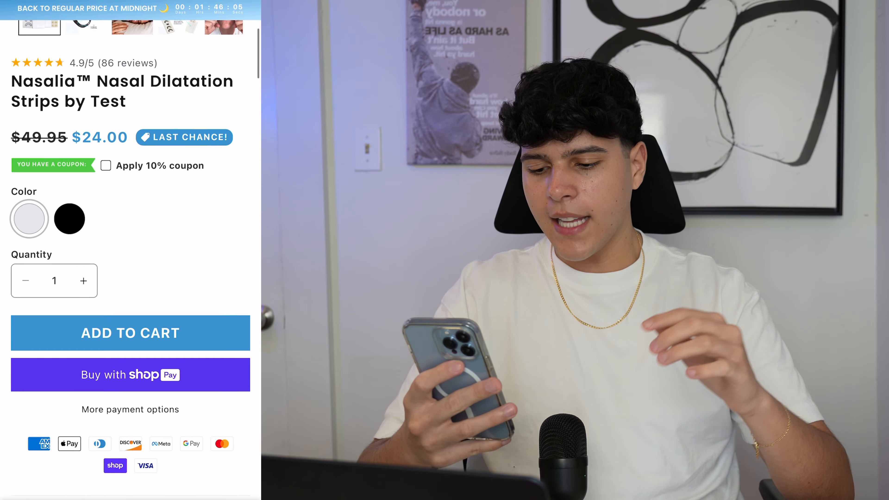
{"action": "scroll", "coordinate": [131, 250], "scroll_direction": "down", "scroll_amount": 13}
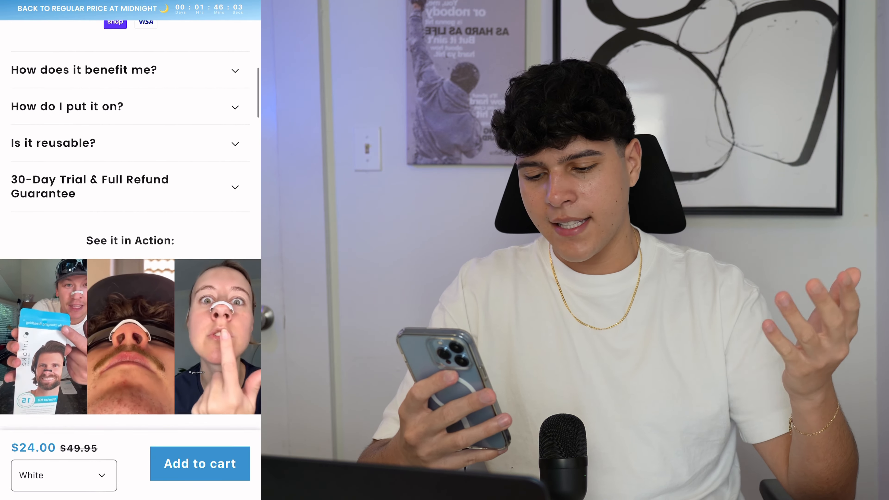
{"action": "scroll", "coordinate": [130, 224], "scroll_direction": "down", "scroll_amount": 15}
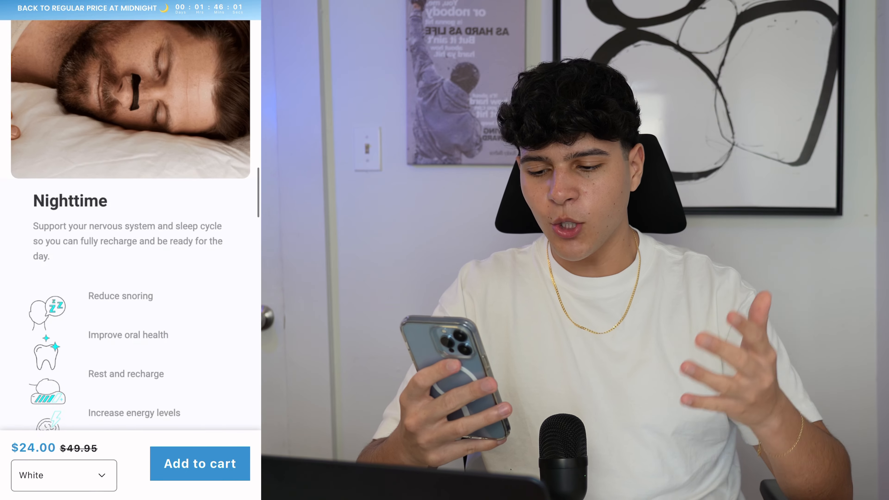
{"action": "scroll", "coordinate": [130, 225], "scroll_direction": "down", "scroll_amount": 14}
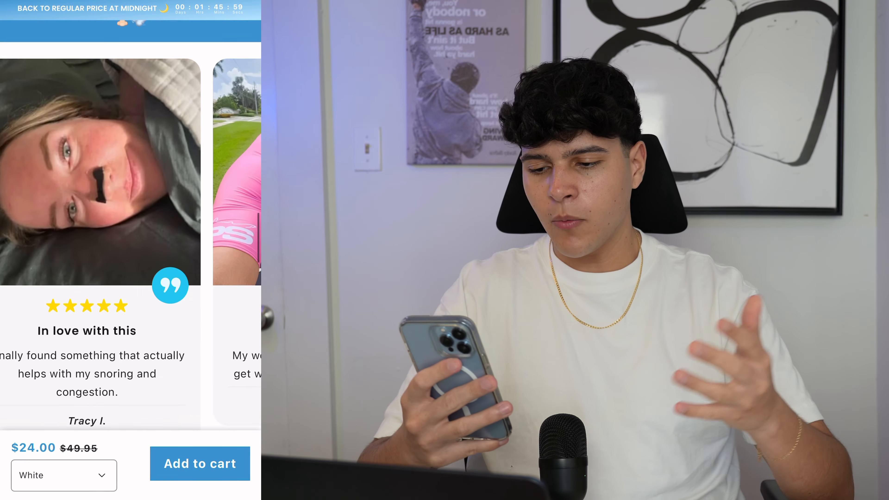
{"action": "scroll", "coordinate": [131, 224], "scroll_direction": "down", "scroll_amount": 2}
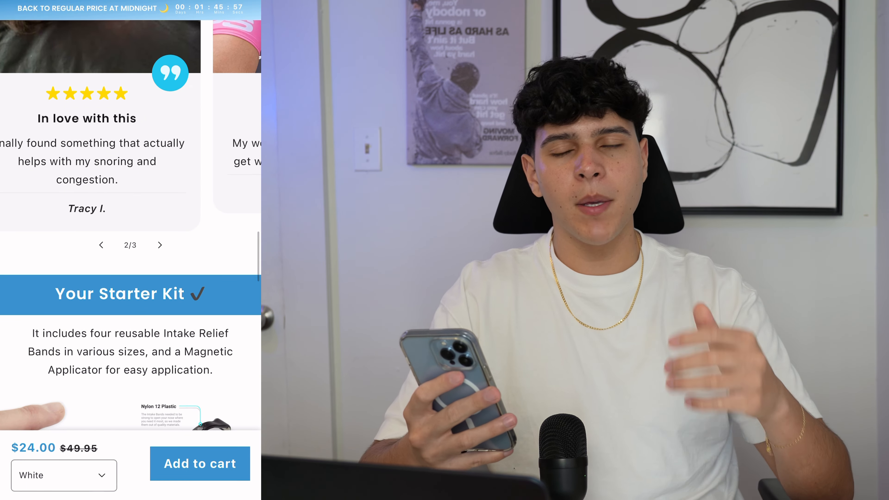
{"action": "scroll", "coordinate": [131, 224], "scroll_direction": "down", "scroll_amount": 20}
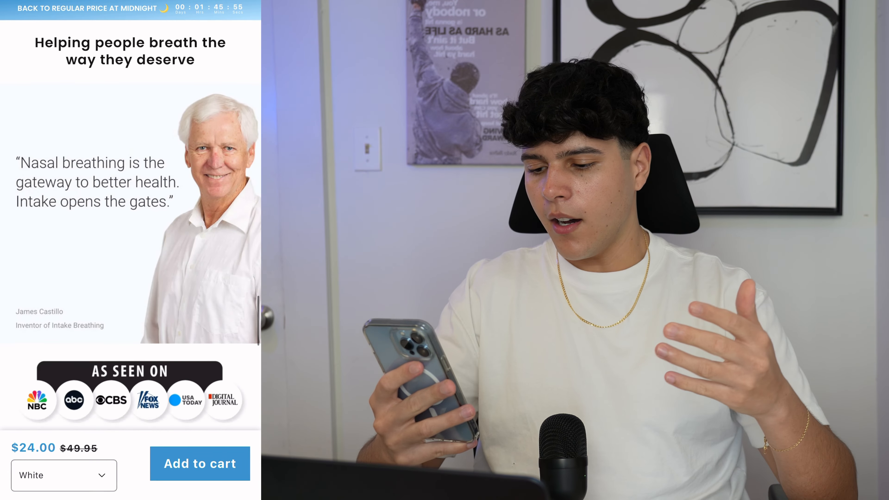
{"action": "scroll", "coordinate": [131, 224], "scroll_direction": "down", "scroll_amount": 18}
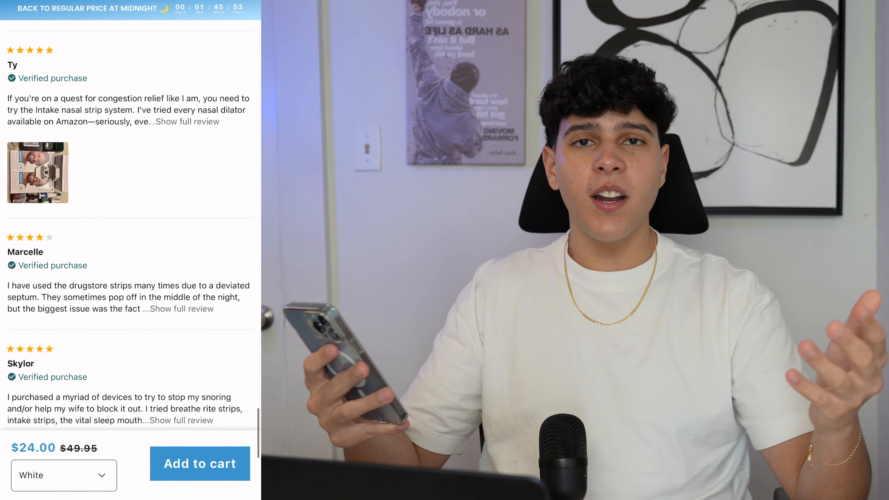
{"action": "scroll", "coordinate": [131, 224], "scroll_direction": "down", "scroll_amount": 4}
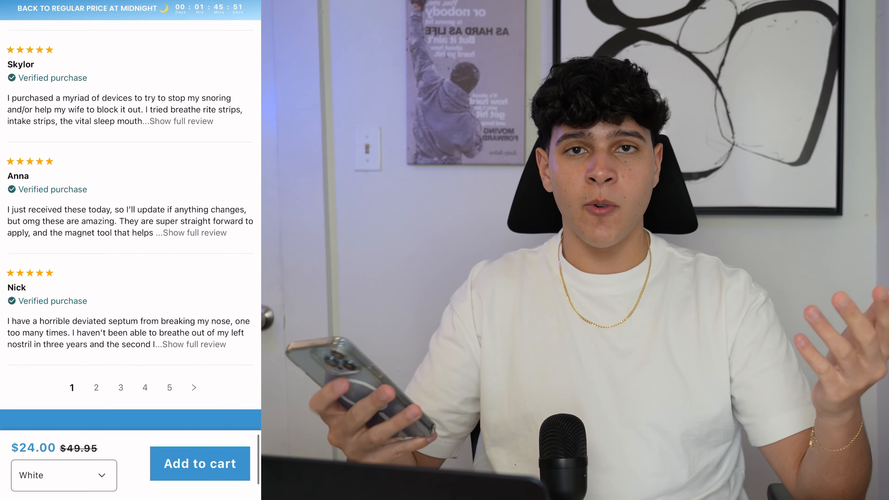